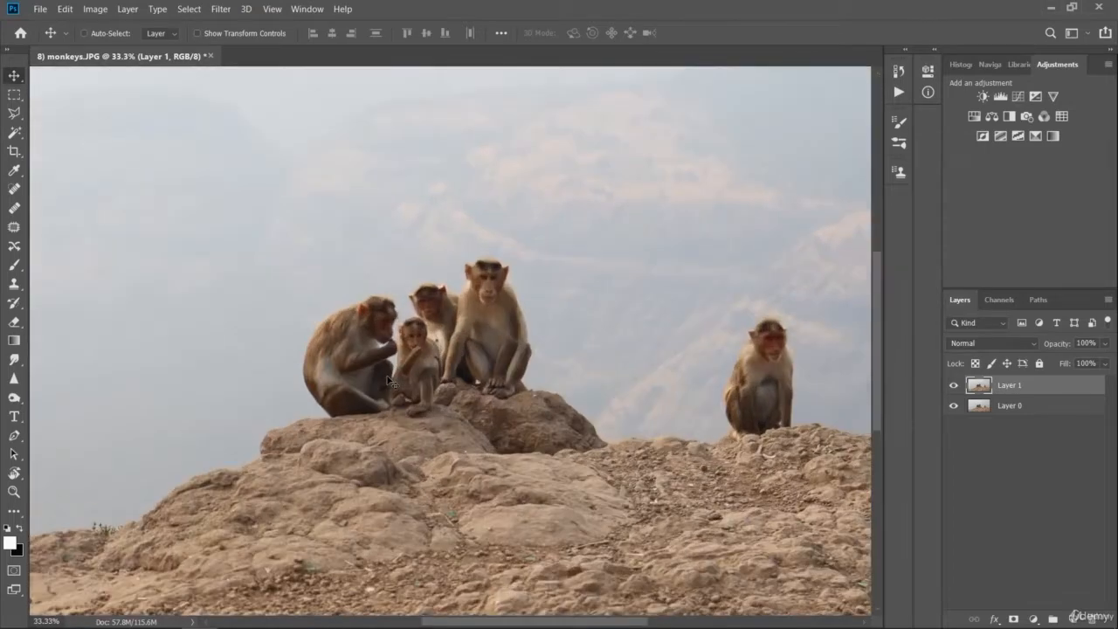
- Draw a freehand Lasso selection over the back of the leftmost monkey and deselect it
scroll(390, 382, up, 2)
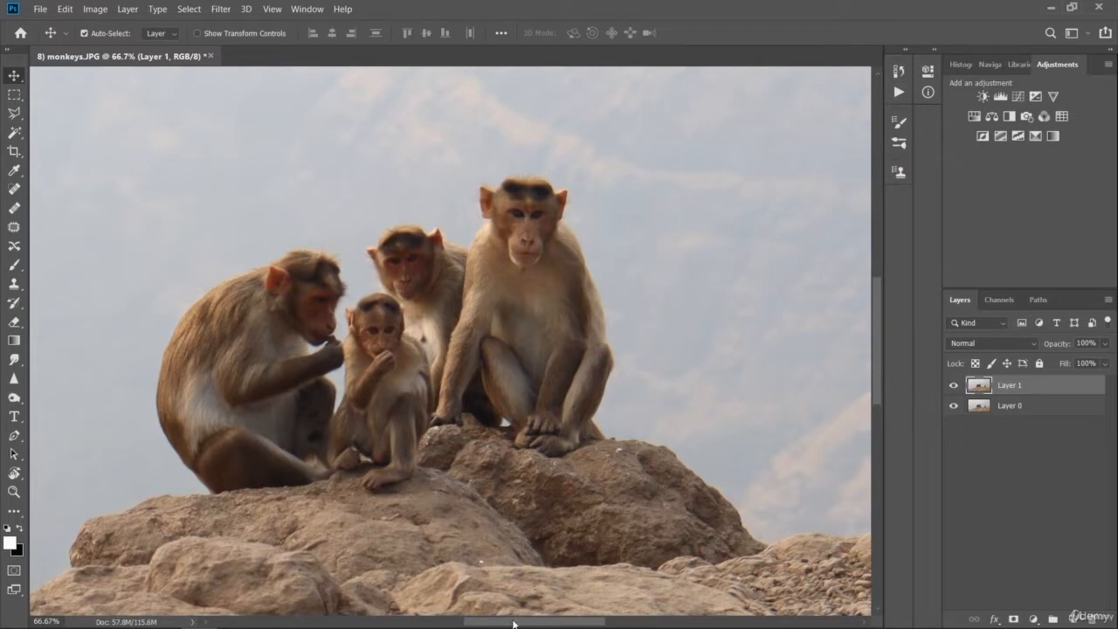
drag(514, 624, 511, 623)
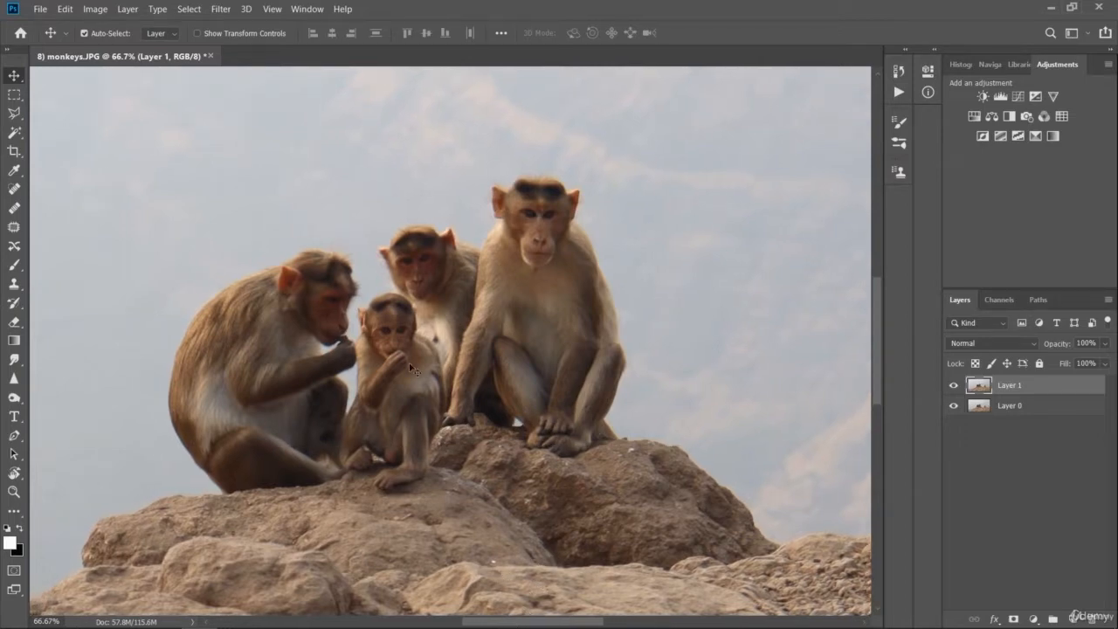
click(21, 117)
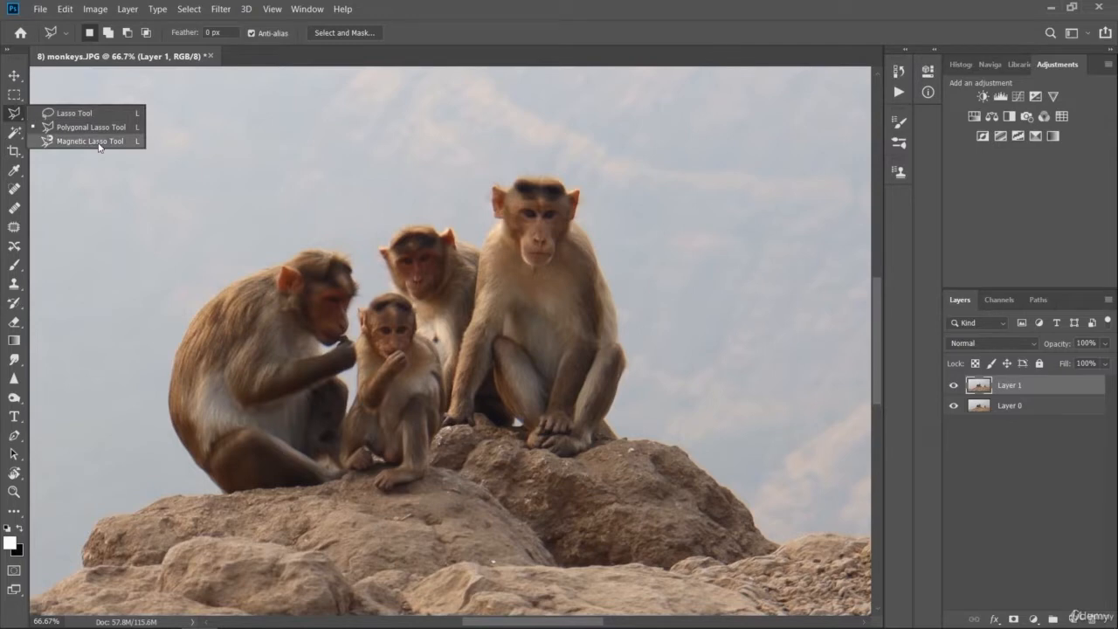
click(104, 115)
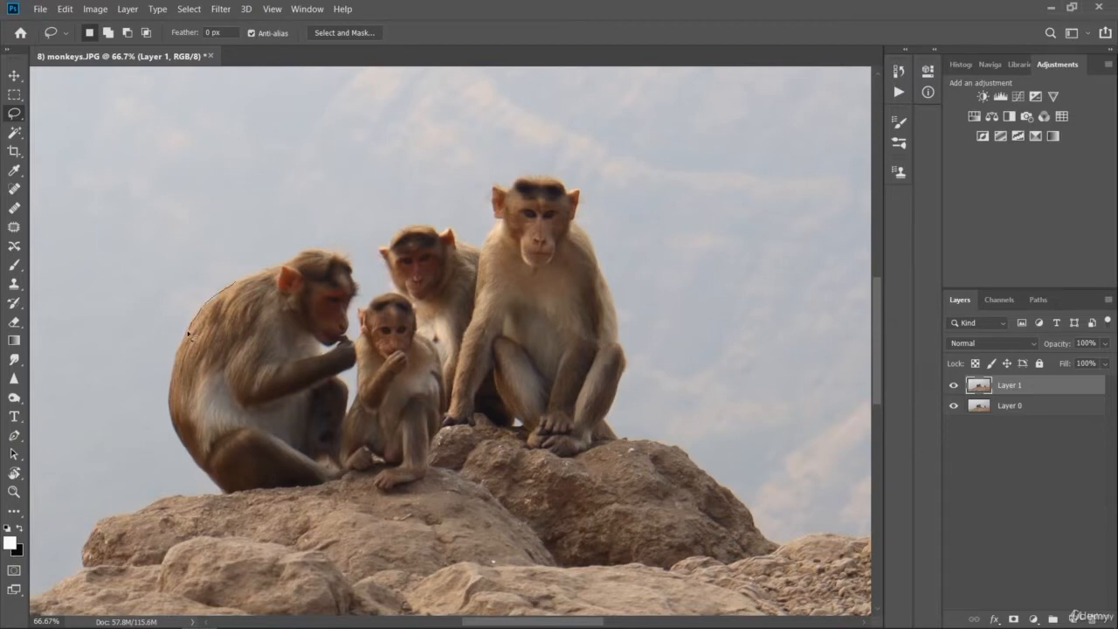
mouse_move(189, 335)
mouse_down()
mouse_move(175, 415)
mouse_move(228, 492)
mouse_up()
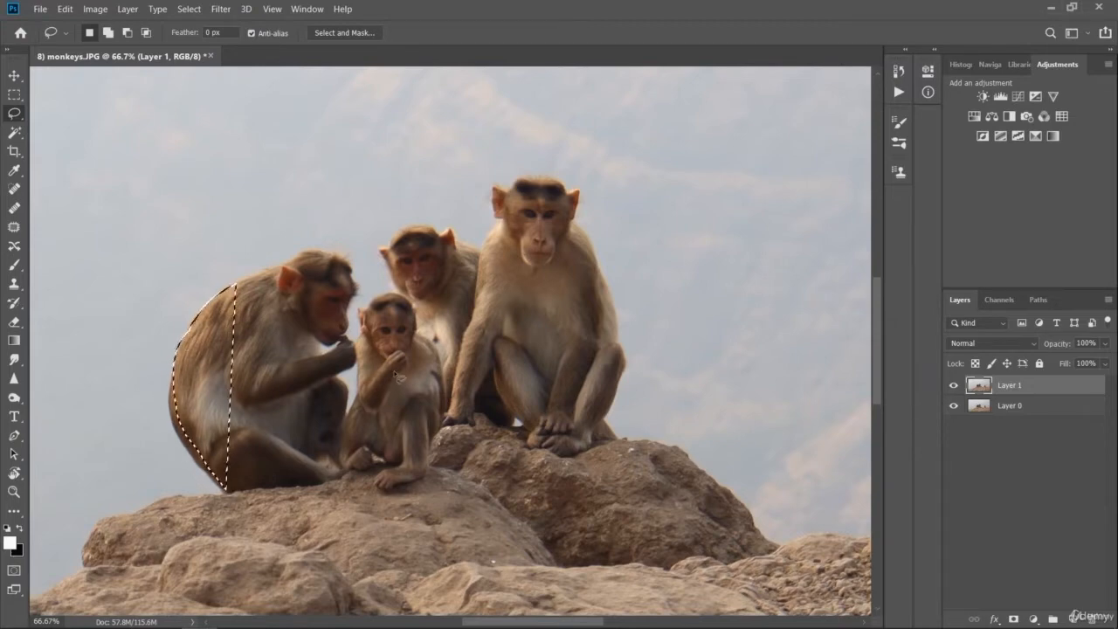
key(ctrl+d)
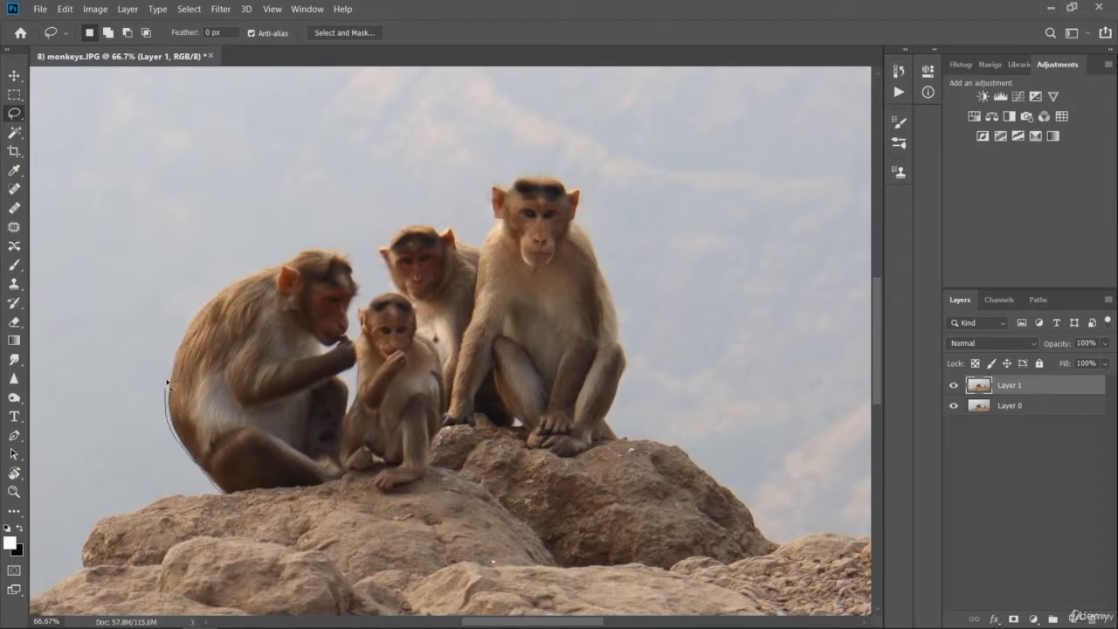
- Outline the leftmost monkey from its back around its head with the freehand Lasso and clear the selection
mouse_move(167, 381)
mouse_down()
mouse_move(212, 297)
mouse_move(279, 264)
mouse_up()
drag(351, 358, 351, 358)
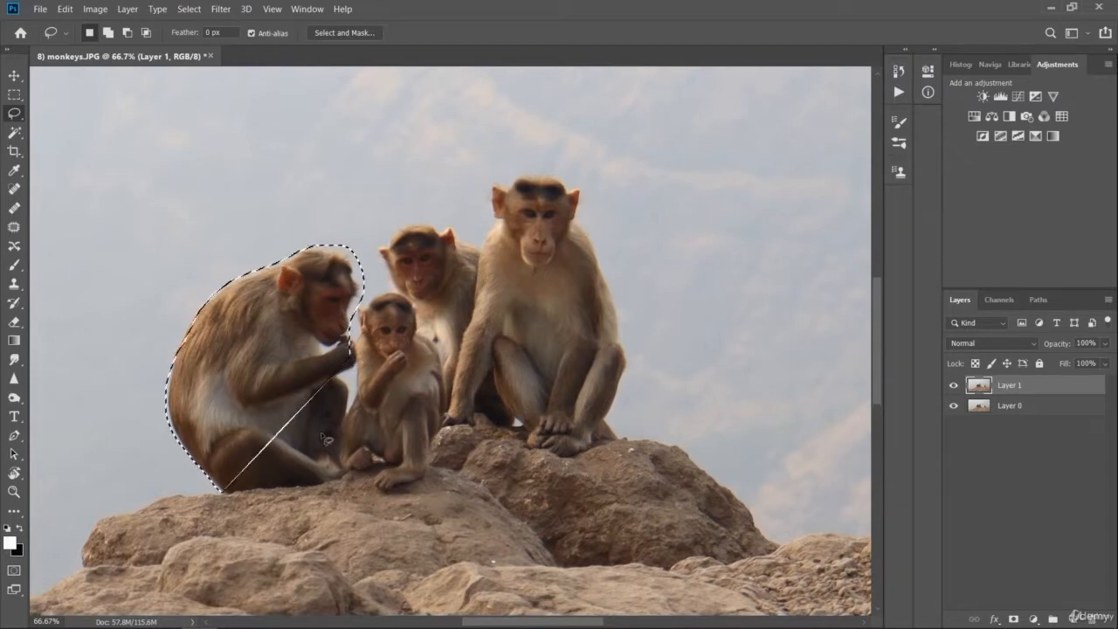
key(ctrl+d)
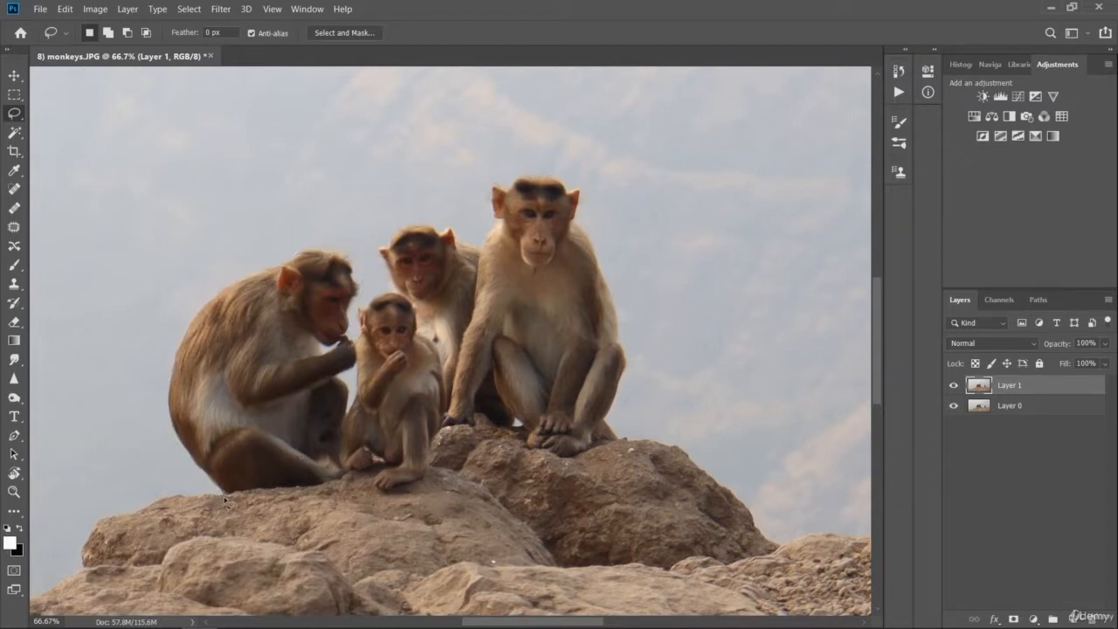
- Draw a loose freehand Lasso selection around the whole group of four monkeys and deselect it
mouse_move(260, 492)
mouse_down()
mouse_move(360, 481)
mouse_move(380, 495)
mouse_move(411, 494)
mouse_move(452, 444)
mouse_move(493, 433)
mouse_move(520, 451)
mouse_move(626, 445)
mouse_up()
mouse_move(626, 393)
mouse_down()
mouse_move(633, 321)
mouse_move(597, 225)
mouse_up()
mouse_move(576, 180)
mouse_down()
mouse_move(453, 179)
mouse_move(373, 209)
mouse_move(339, 246)
mouse_move(250, 271)
mouse_move(188, 313)
mouse_move(171, 332)
mouse_move(152, 405)
mouse_move(157, 446)
mouse_move(225, 495)
mouse_up()
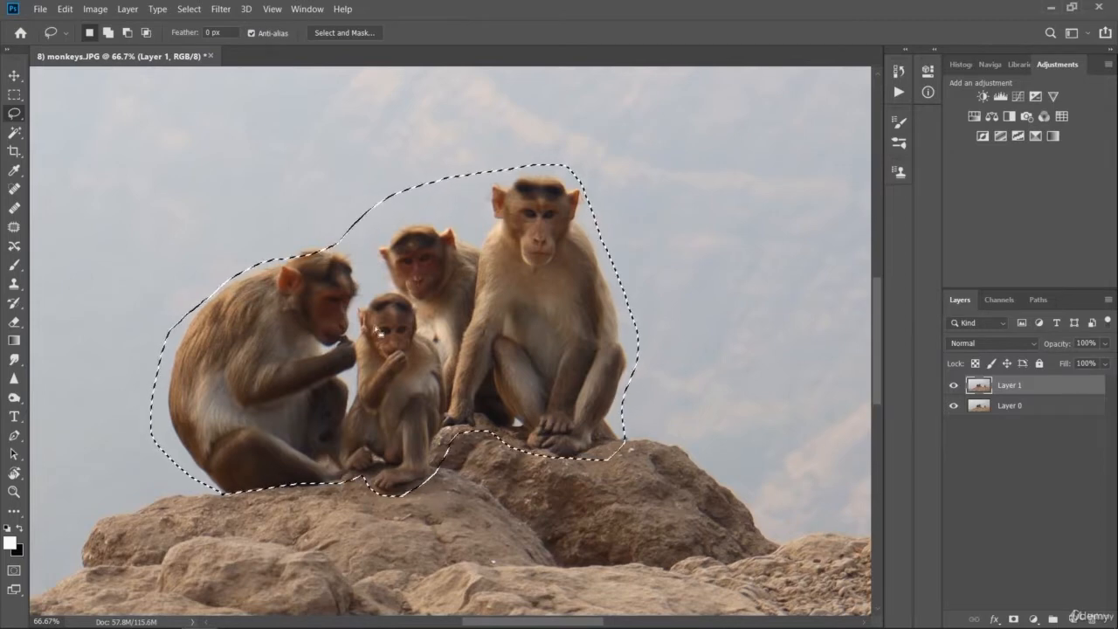
click(380, 332)
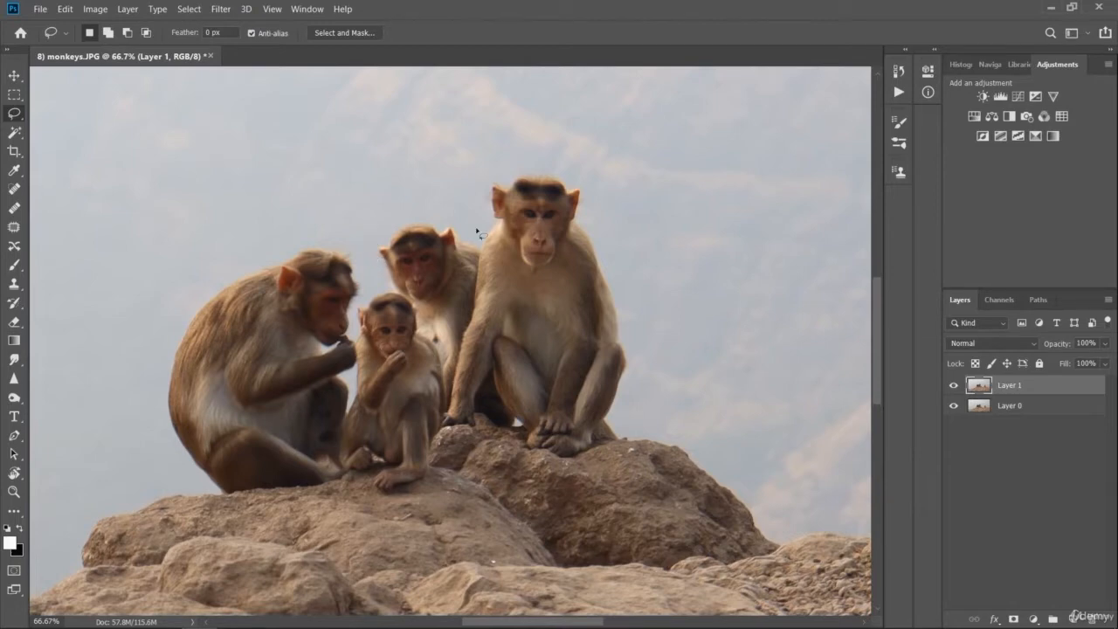
- Draw a rough freehand Lasso selection around the tallest monkey's head and drop it
mouse_move(495, 229)
mouse_down()
mouse_move(526, 277)
mouse_move(577, 254)
mouse_up()
drag(488, 182, 490, 186)
key(ctrl+plus)
key(ctrl+plus)
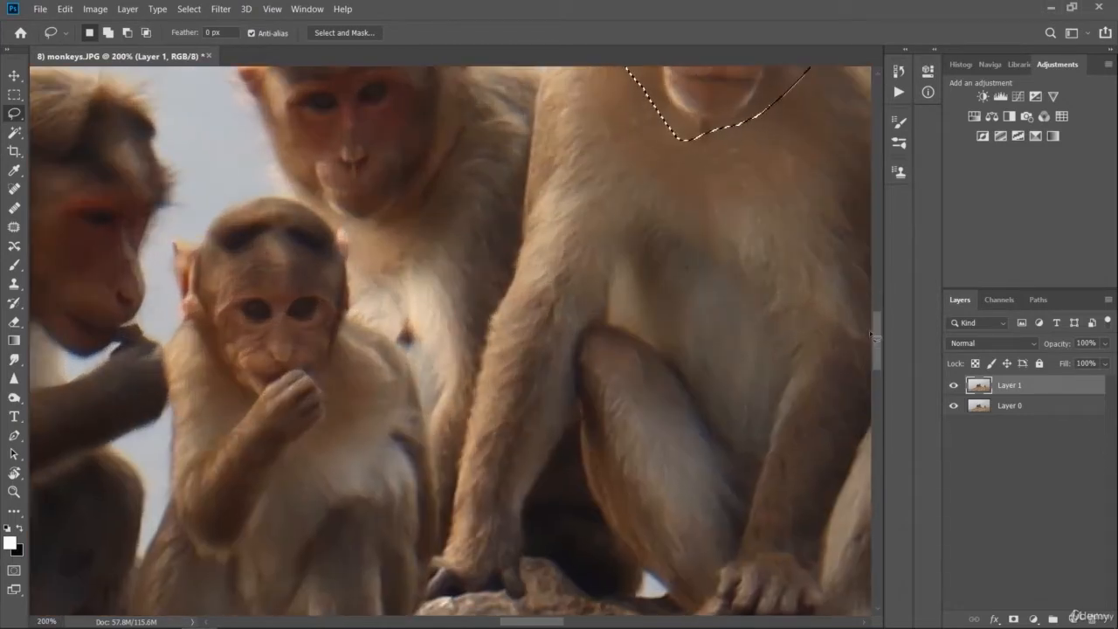
drag(874, 331, 878, 299)
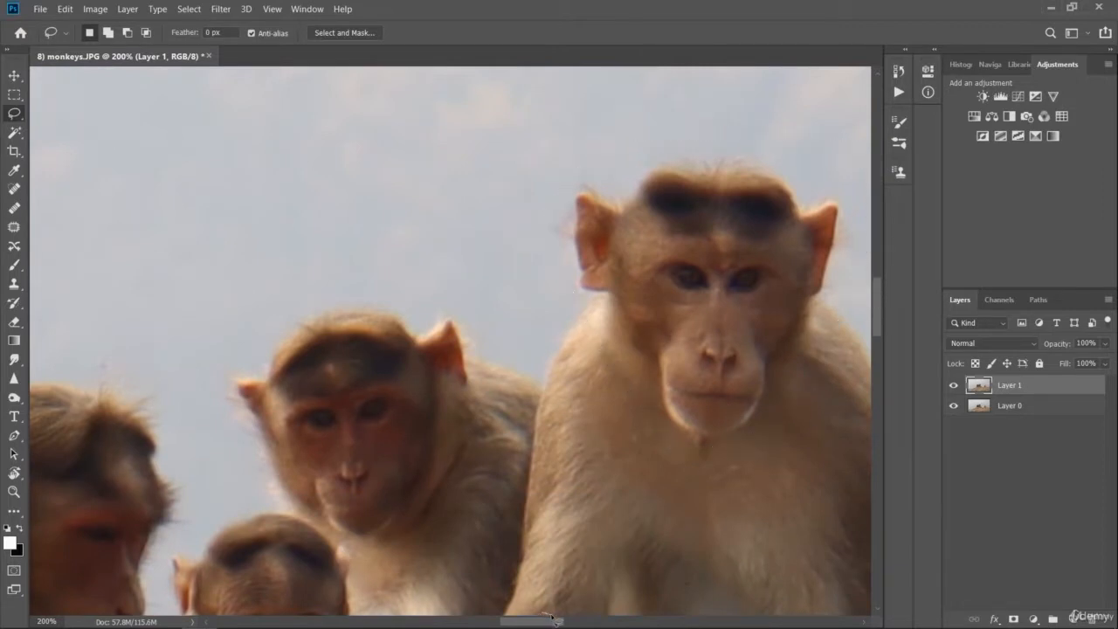
click(573, 251)
- Trace the tallest monkey's head, including both ears and the chin, with a closed freehand Lasso selection
scroll(554, 624, right, 3)
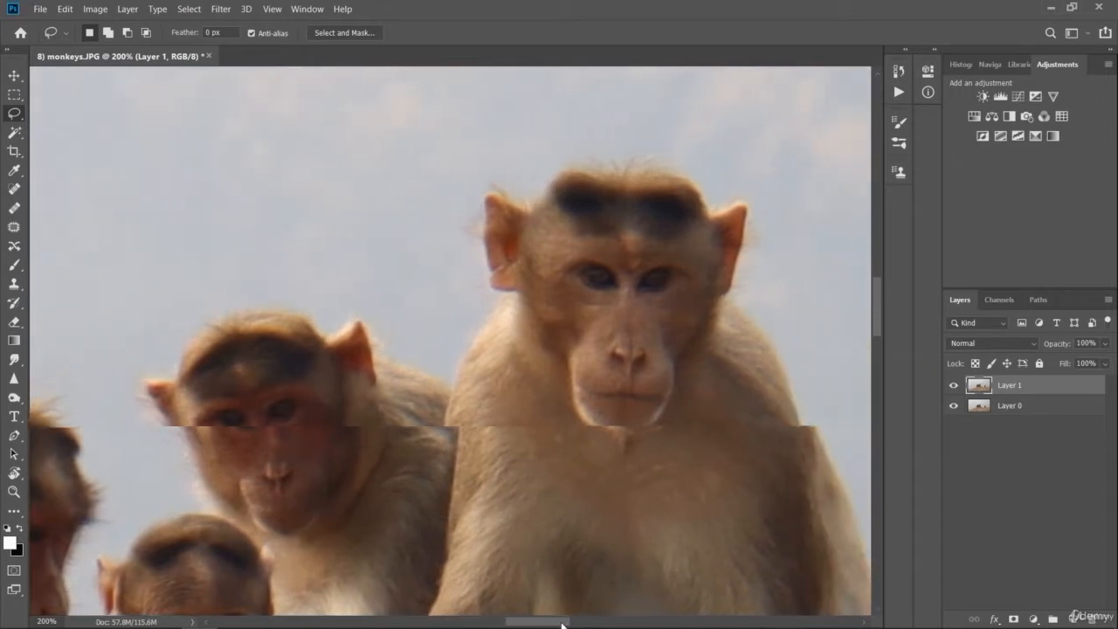
mouse_move(529, 429)
mouse_down()
mouse_move(589, 427)
mouse_move(648, 321)
mouse_up()
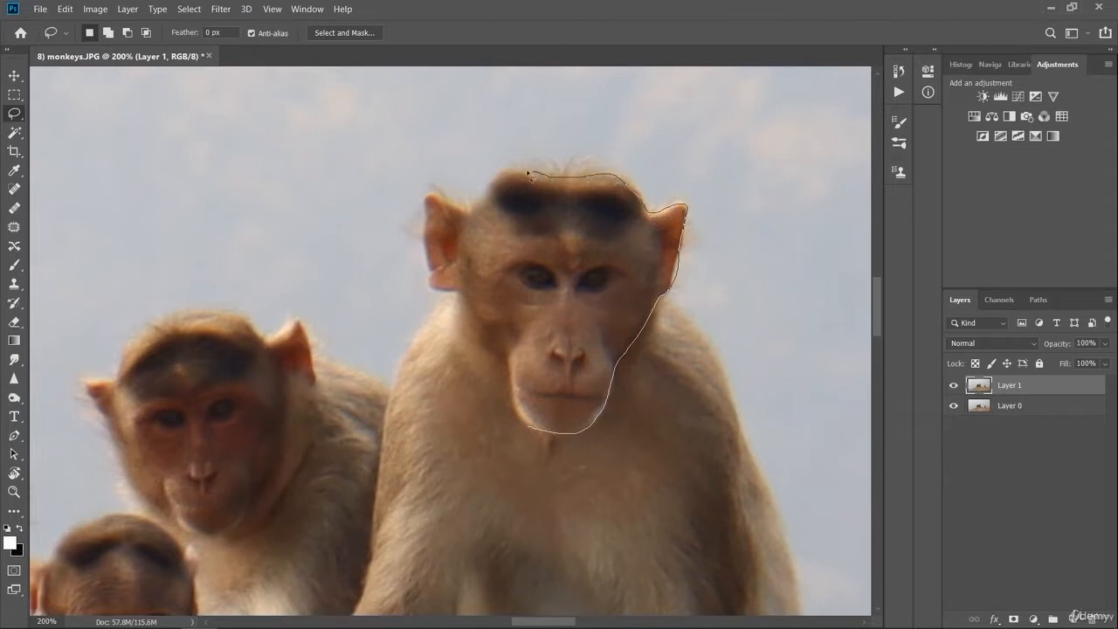
mouse_move(528, 174)
mouse_down()
mouse_move(500, 172)
mouse_move(482, 203)
mouse_up()
drag(530, 430, 532, 432)
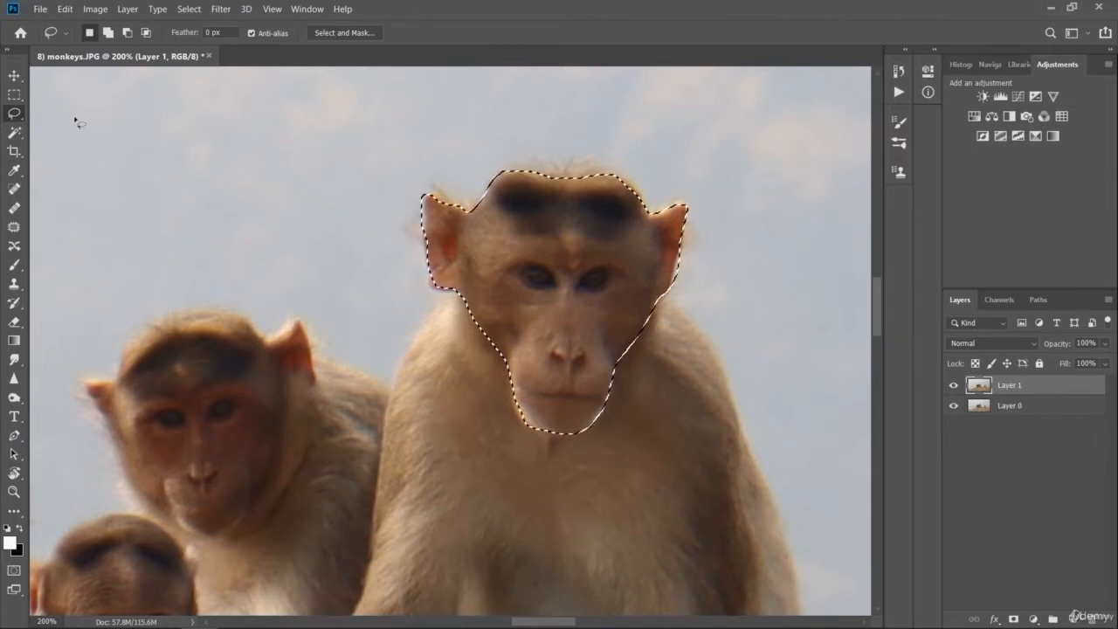
- Place a copy of the selected head over the neighbouring monkey's face, shift it beside the tallest monkey, and undo the copy
click(15, 76)
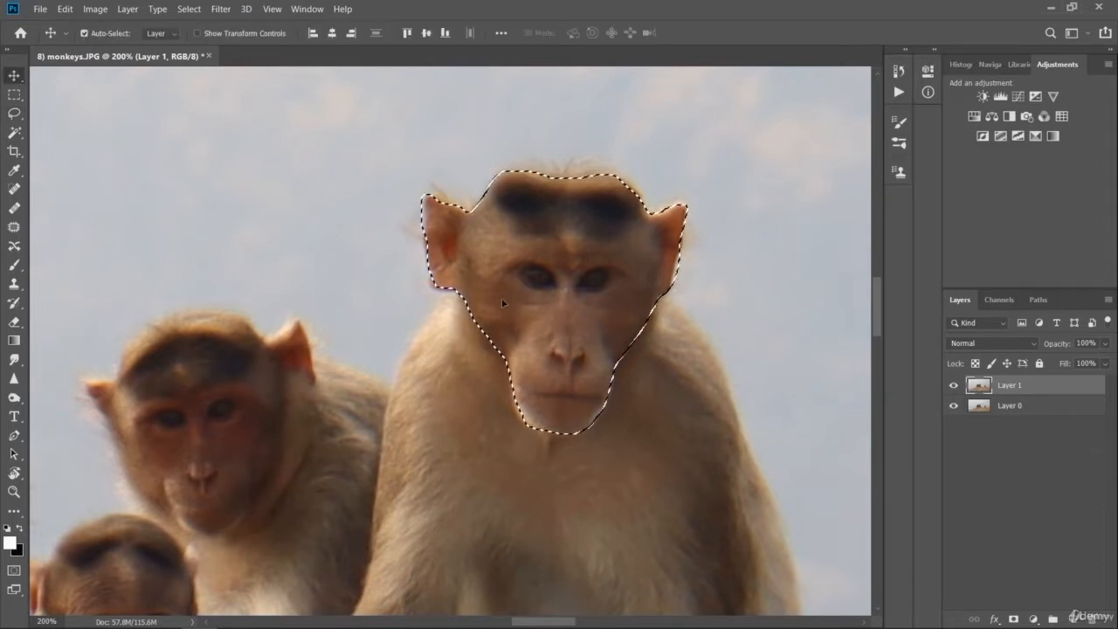
drag(526, 290, 206, 421)
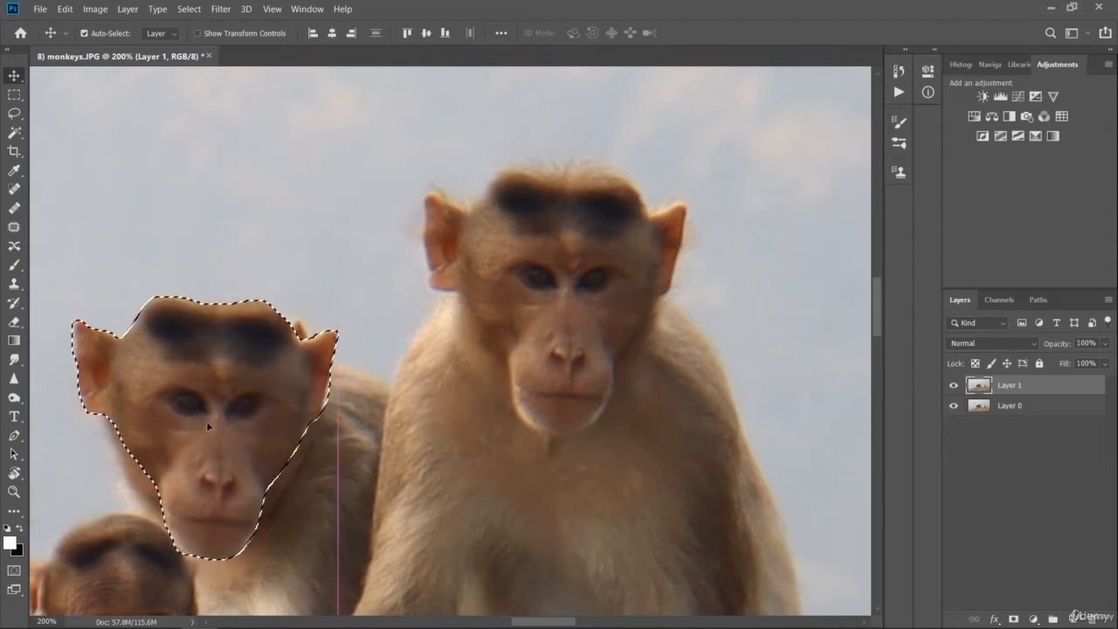
key(ctrl+minus)
key(ctrl+minus)
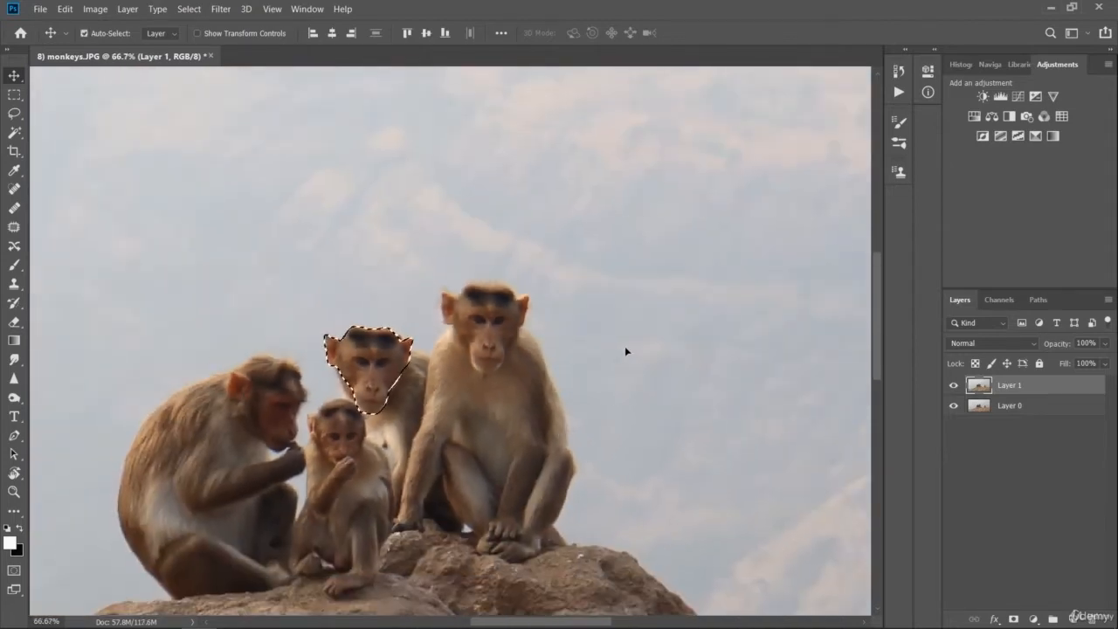
drag(375, 375, 550, 357)
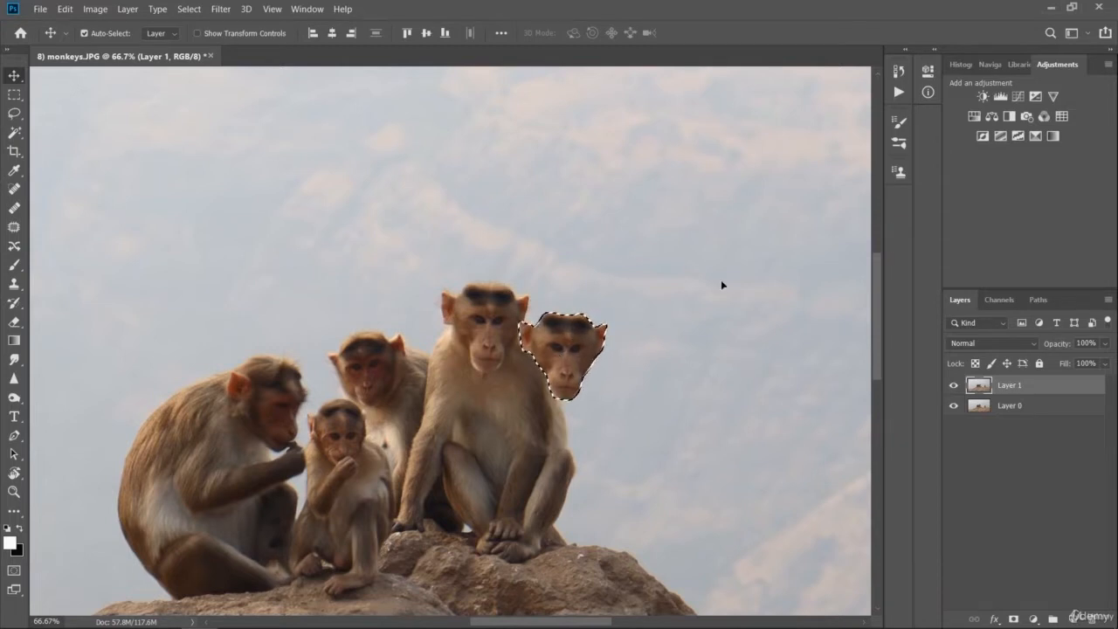
key(ctrl+z)
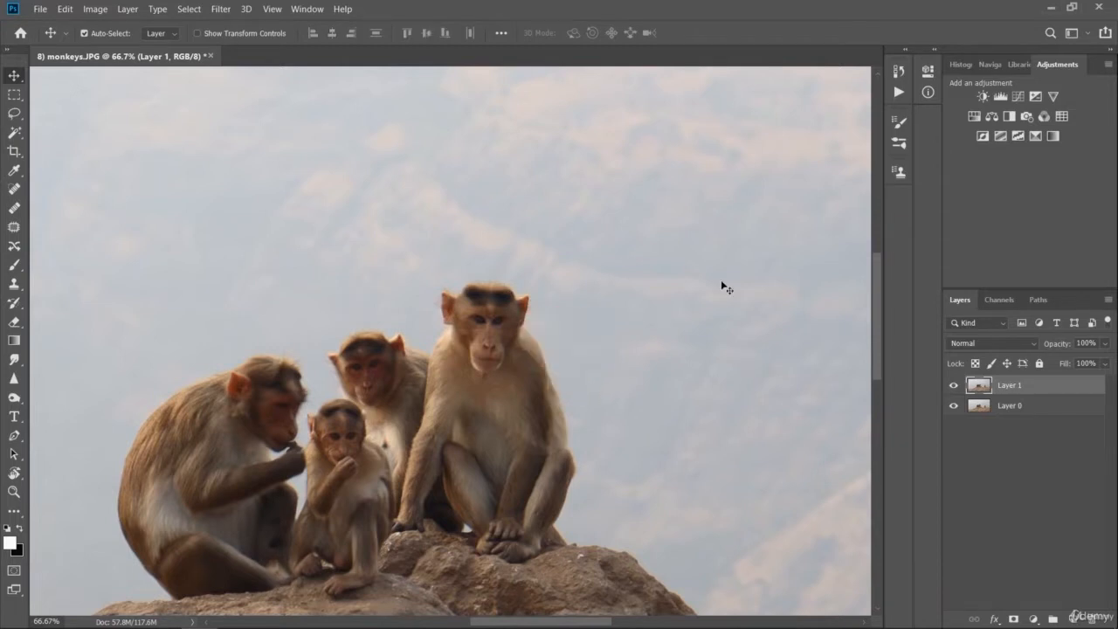
- Draw a closed, straight-edged Polygonal Lasso selection across the monkey group and deselect it
click(13, 115)
click(66, 127)
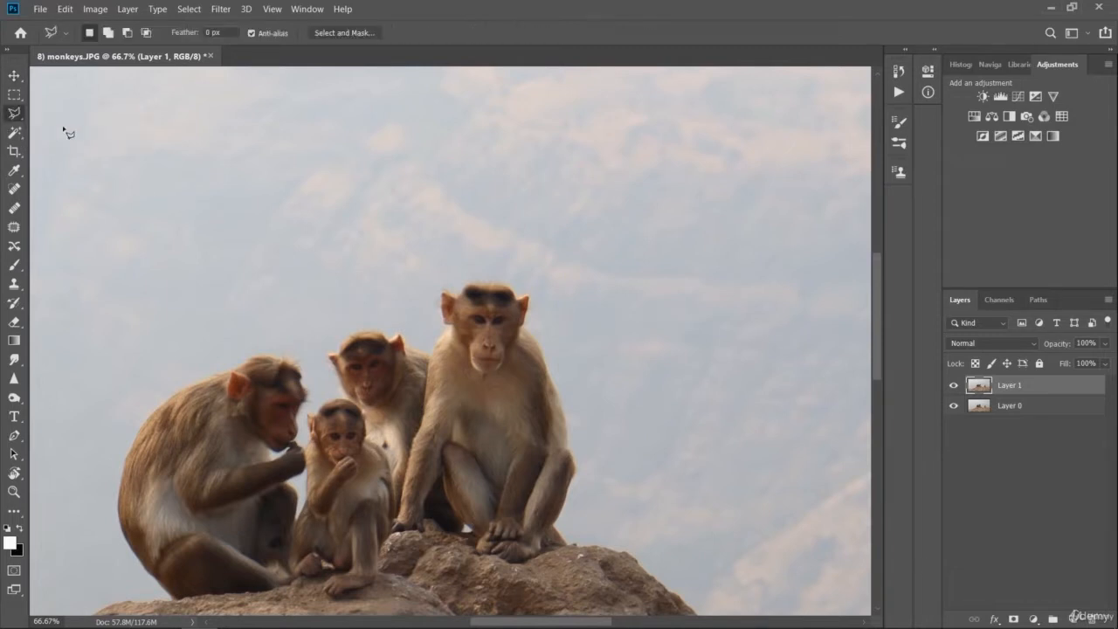
click(354, 310)
click(500, 263)
click(574, 352)
click(564, 468)
click(361, 508)
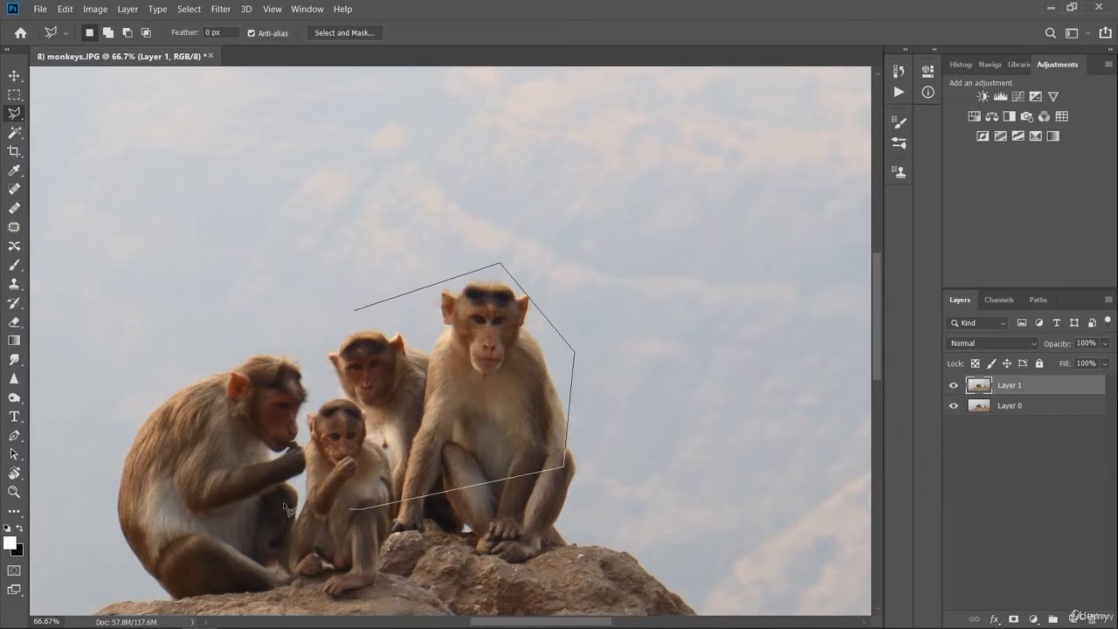
click(245, 377)
click(299, 231)
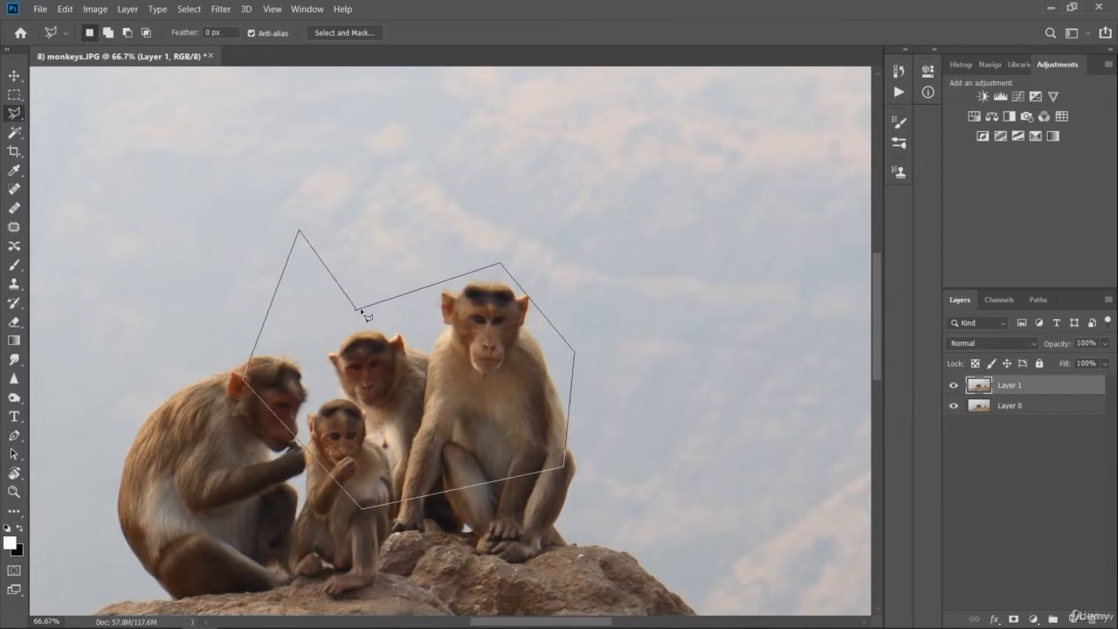
click(356, 310)
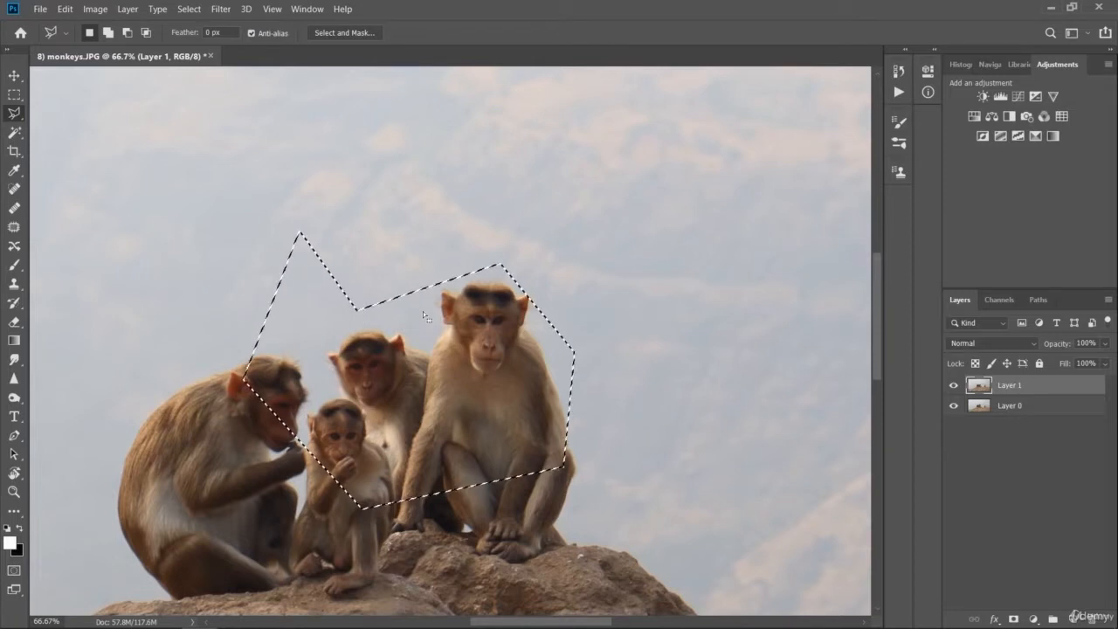
key(ctrl+d)
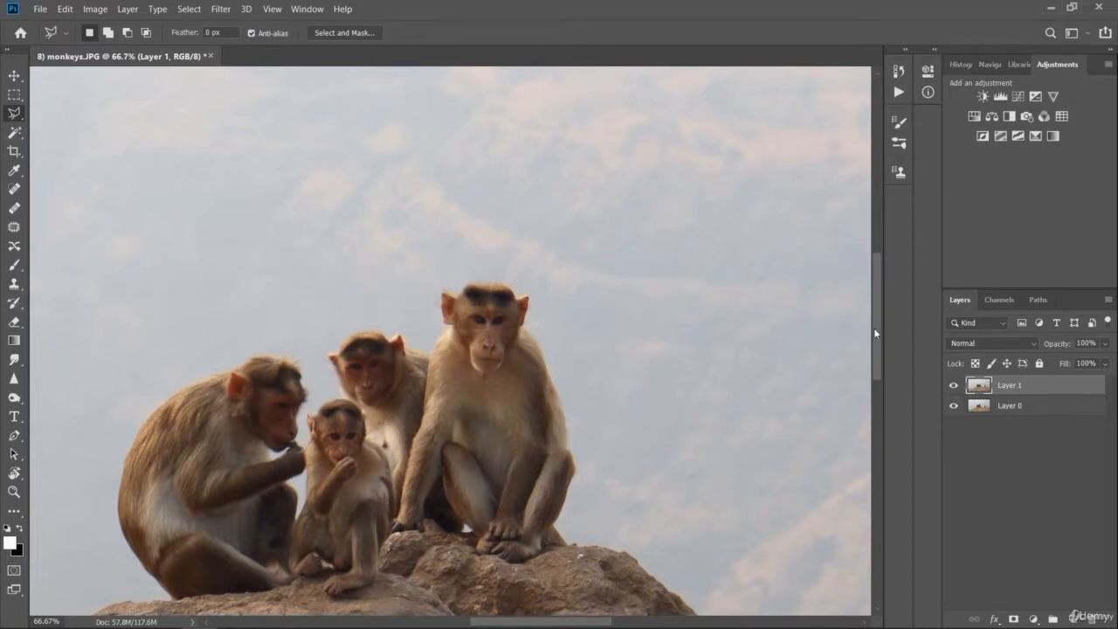
- Enclose the tallest monkey and the dark rock beneath it in a closed Polygonal Lasso selection
drag(874, 333, 877, 356)
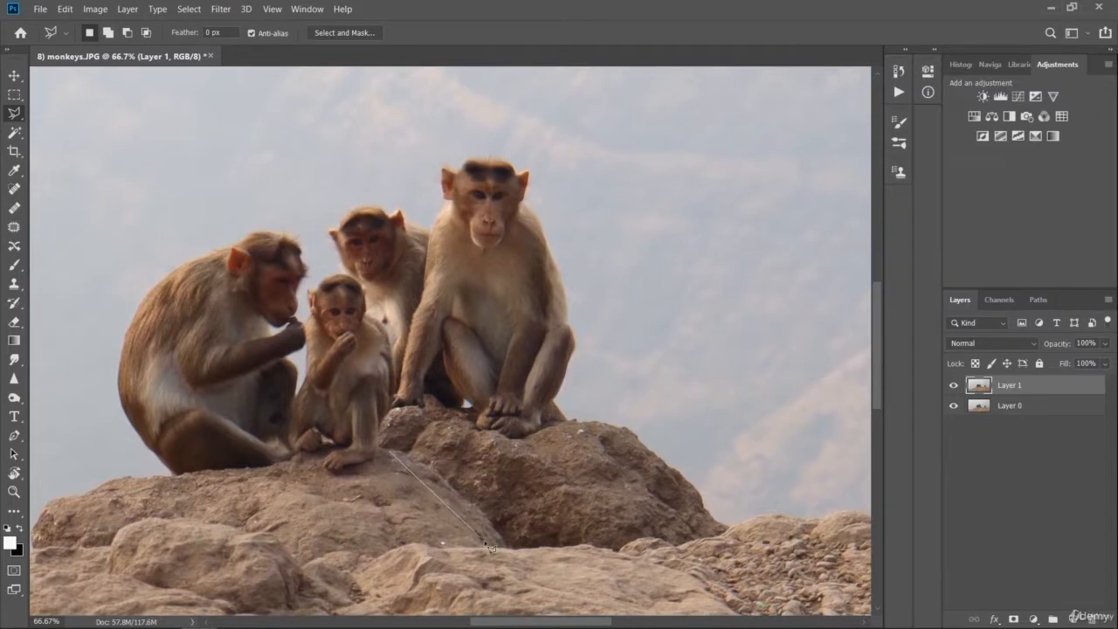
click(488, 544)
click(706, 539)
click(718, 508)
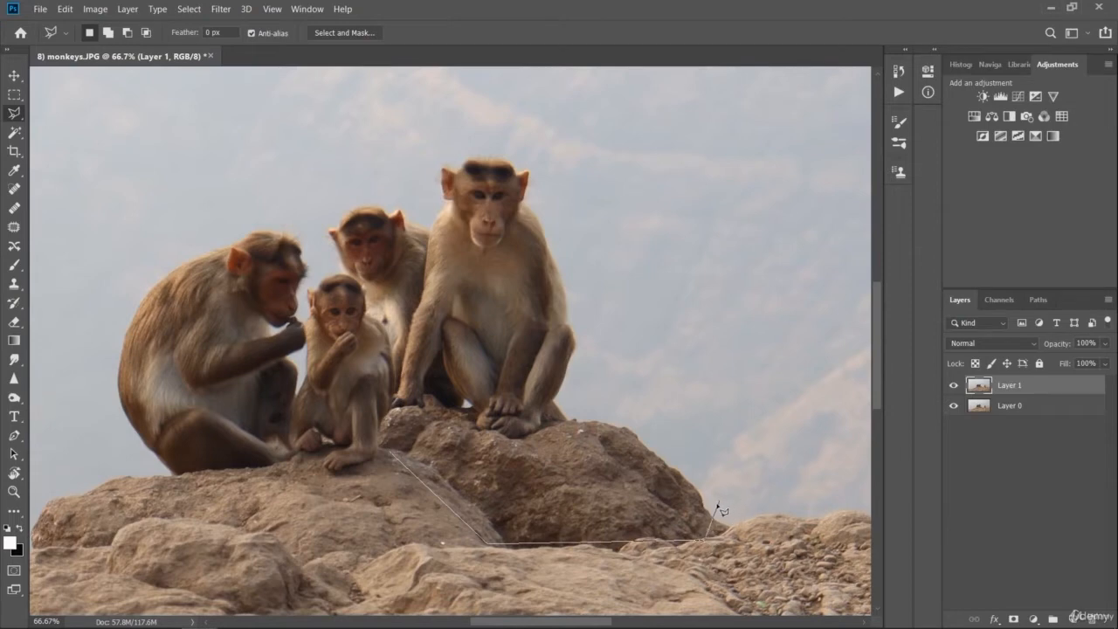
click(604, 405)
click(568, 404)
click(592, 320)
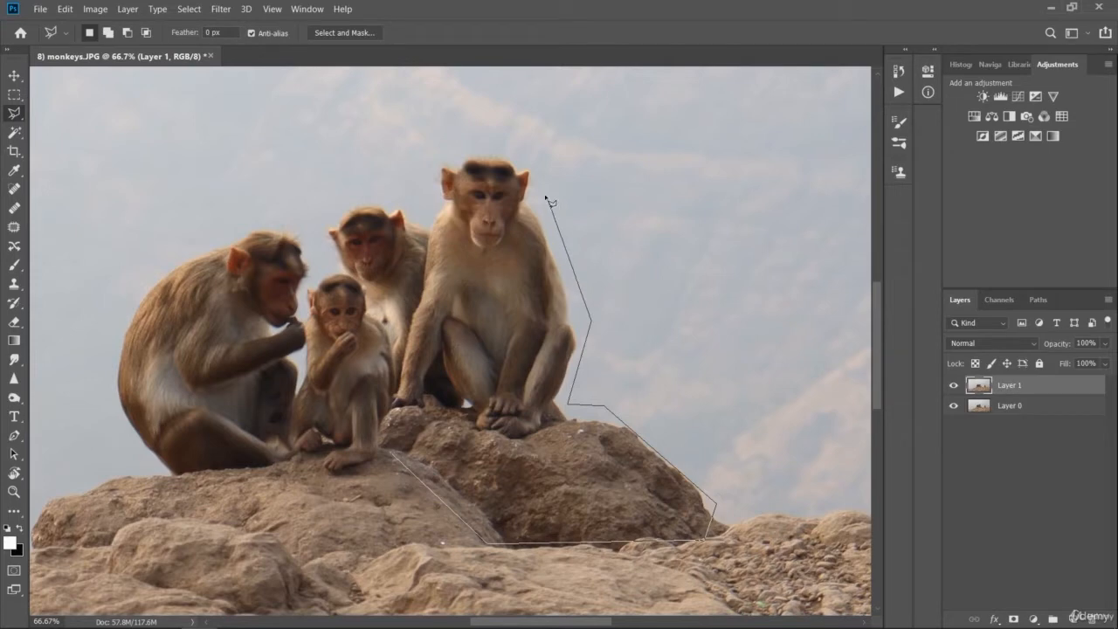
click(543, 189)
click(539, 150)
click(417, 156)
click(416, 210)
click(422, 251)
click(409, 297)
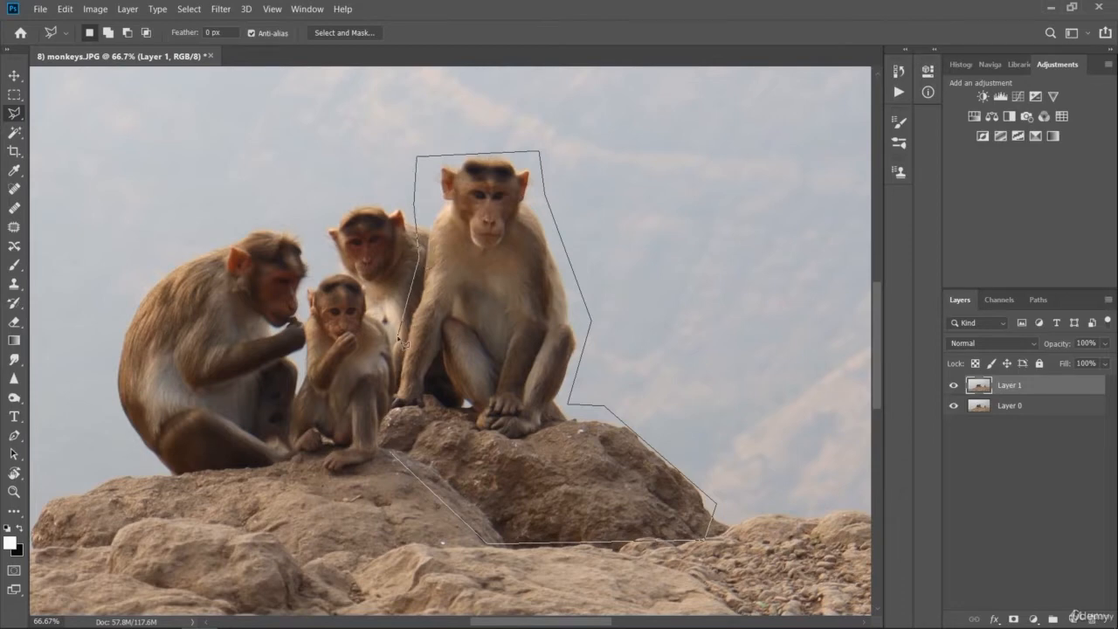
click(399, 341)
click(390, 395)
click(391, 456)
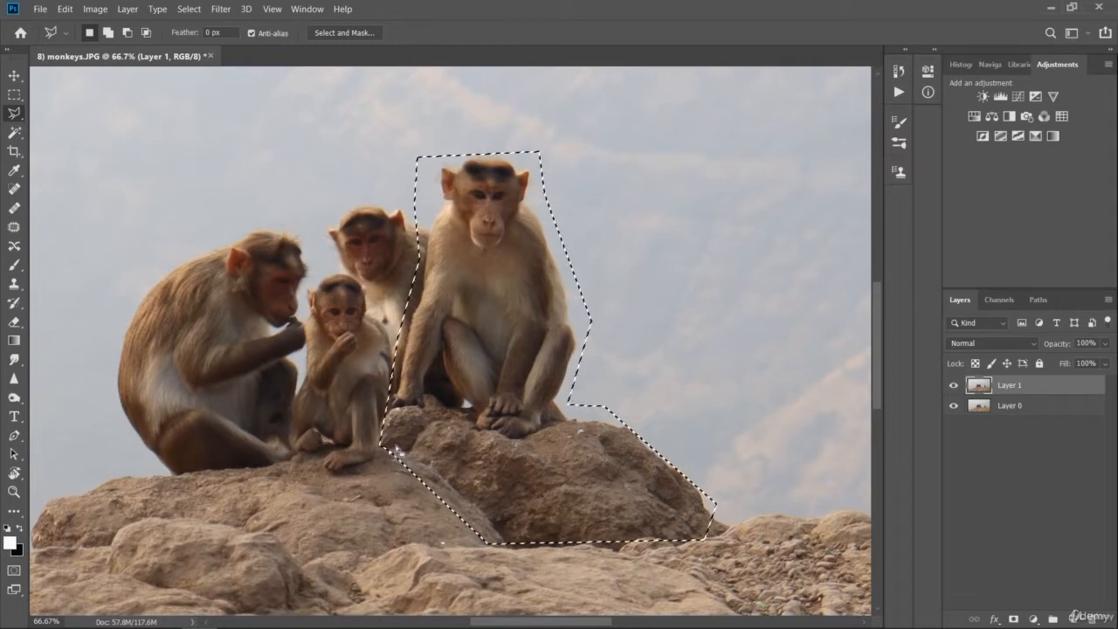
- Try placing a copy of the selected monkey and rock beside the original, undo it, and clear the selection
key(v)
drag(525, 305, 683, 287)
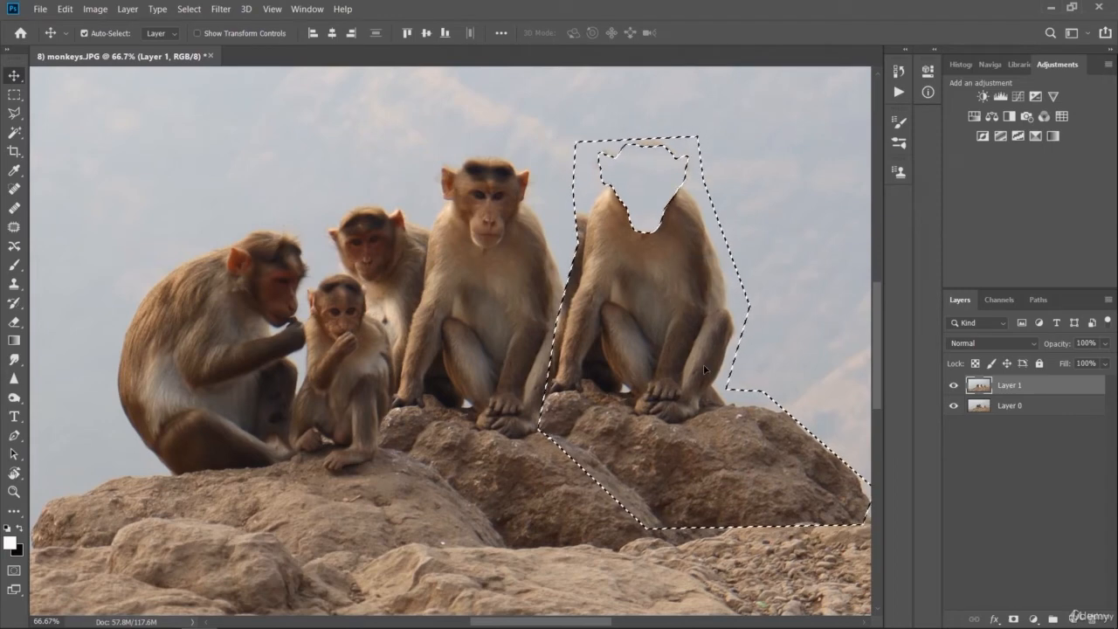
key(ctrl+z)
drag(516, 352, 401, 399)
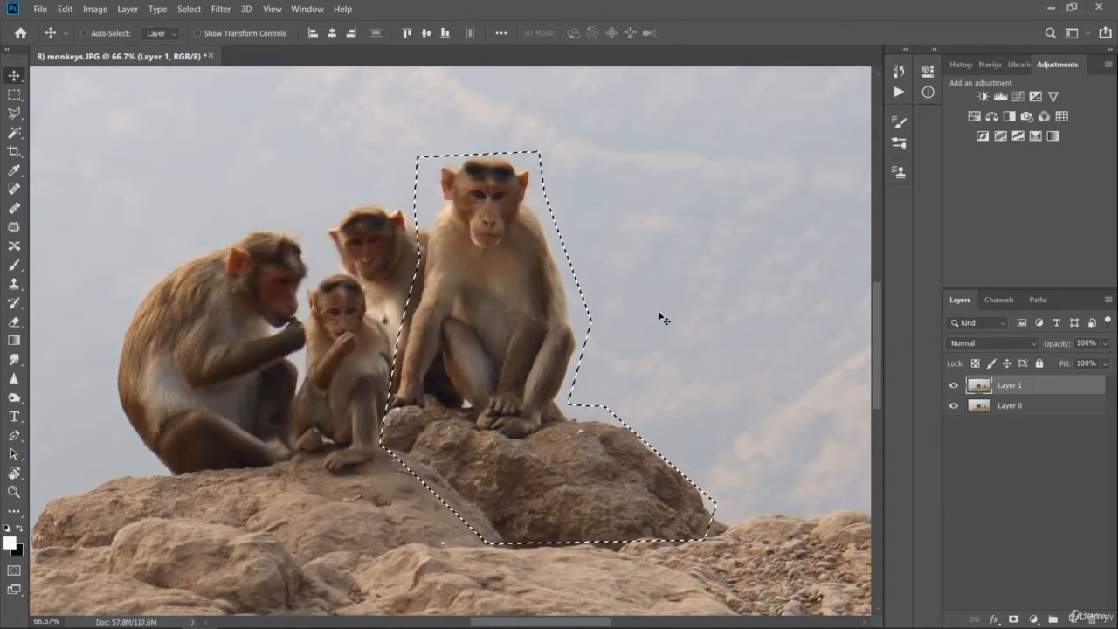
key(ctrl+d)
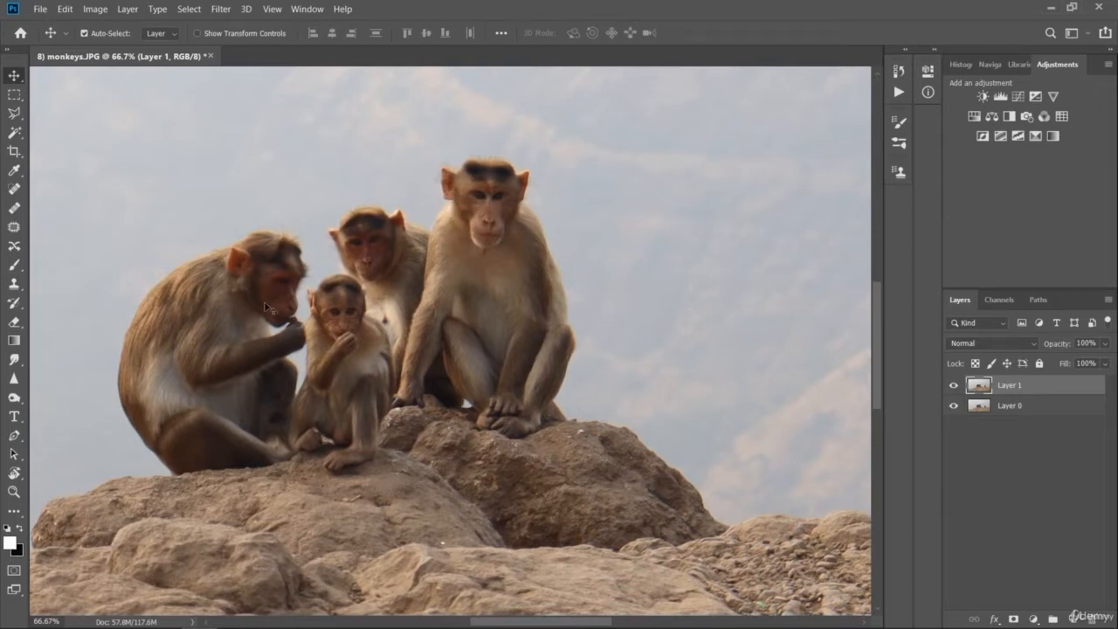
- Trace the group of four monkeys with the Magnetic Lasso tool and close the selection along their feet
click(14, 113)
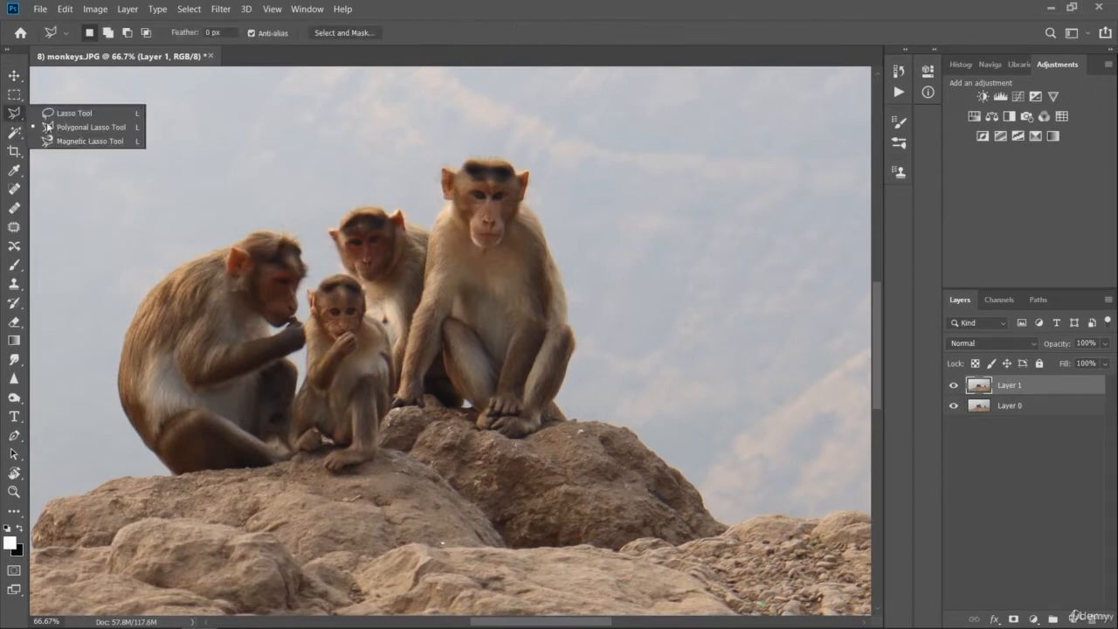
click(71, 141)
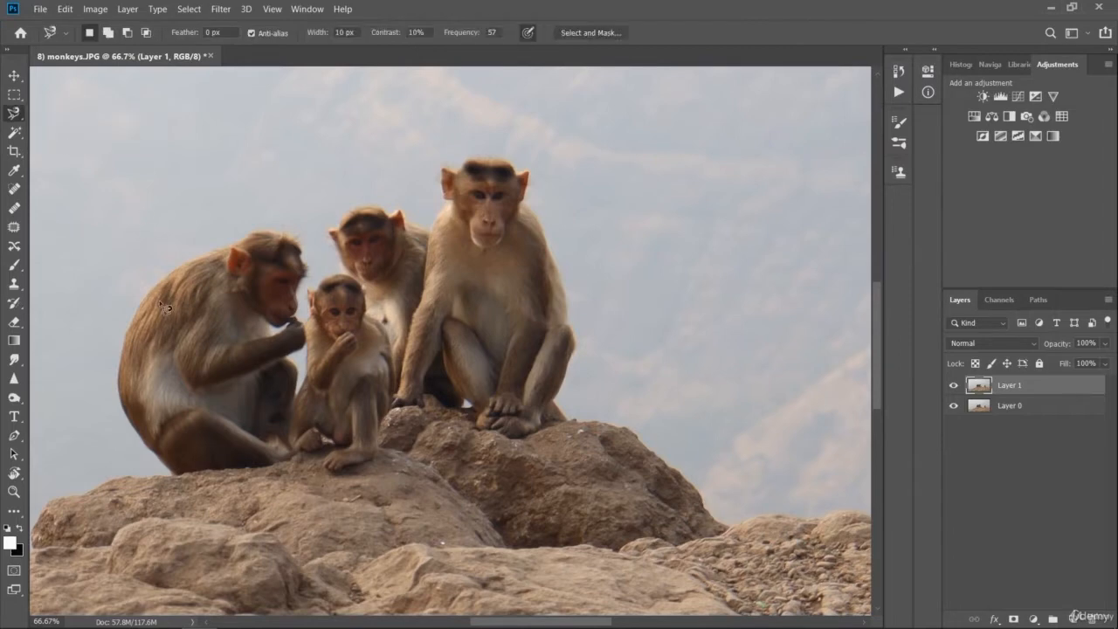
click(172, 473)
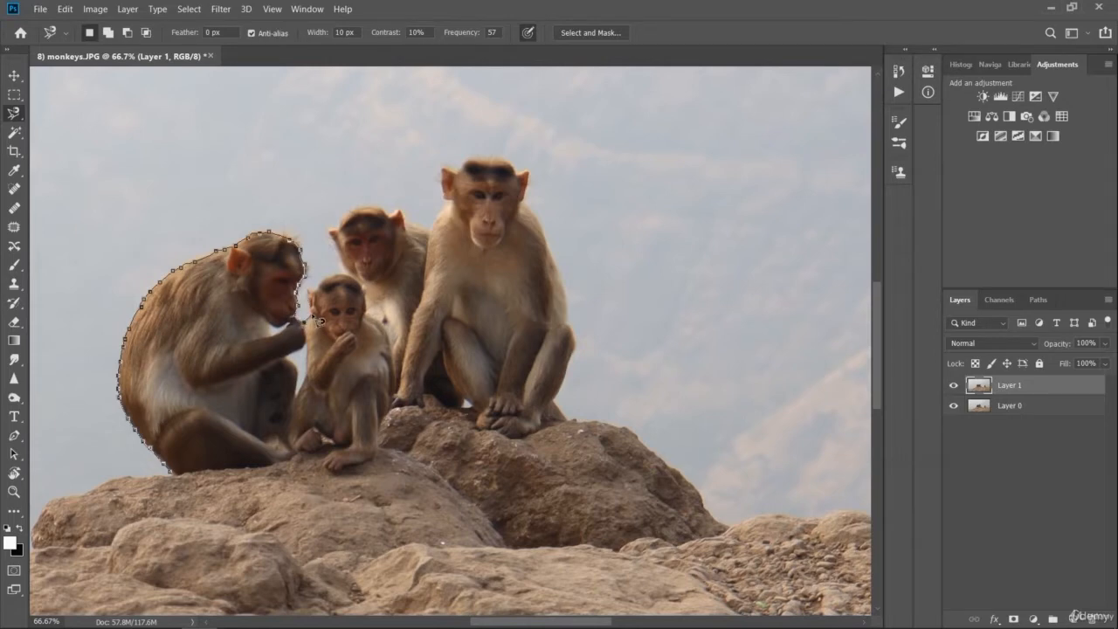
mouse_move(310, 293)
mouse_down()
mouse_move(362, 283)
mouse_move(331, 232)
mouse_move(350, 236)
mouse_move(355, 209)
mouse_move(381, 206)
mouse_move(436, 236)
mouse_move(456, 206)
mouse_move(445, 169)
mouse_move(463, 178)
mouse_move(480, 164)
mouse_move(515, 166)
mouse_move(537, 187)
mouse_move(536, 177)
mouse_move(532, 208)
mouse_move(575, 313)
mouse_move(579, 358)
mouse_move(564, 419)
mouse_up()
double_click(549, 424)
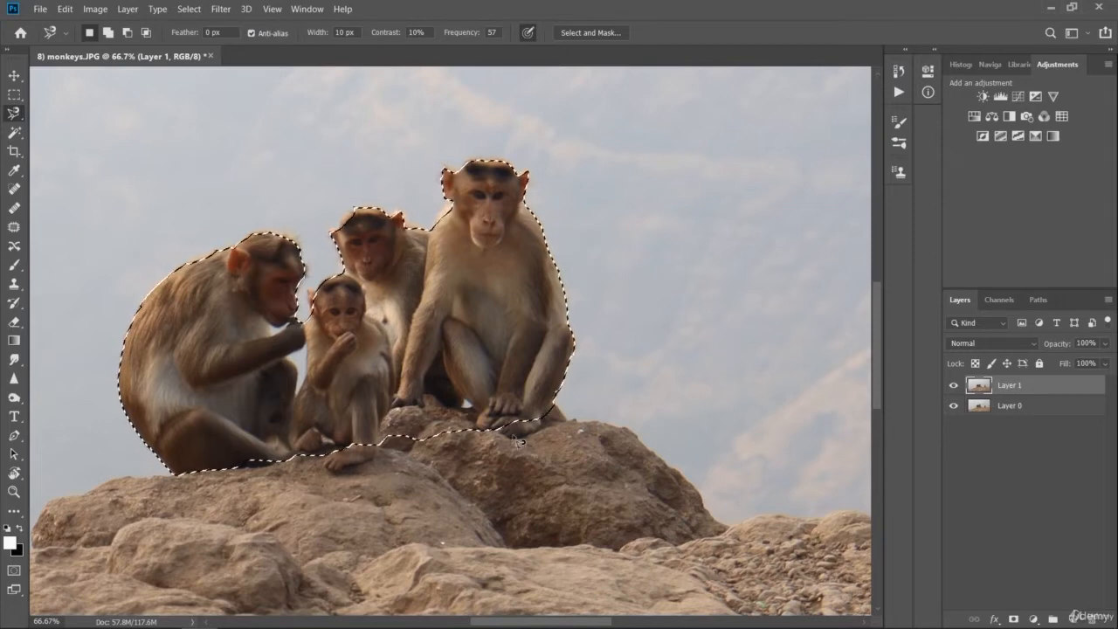
- Try placing a copy of the selected monkey group on the rocks below the original, and undo it
click(13, 76)
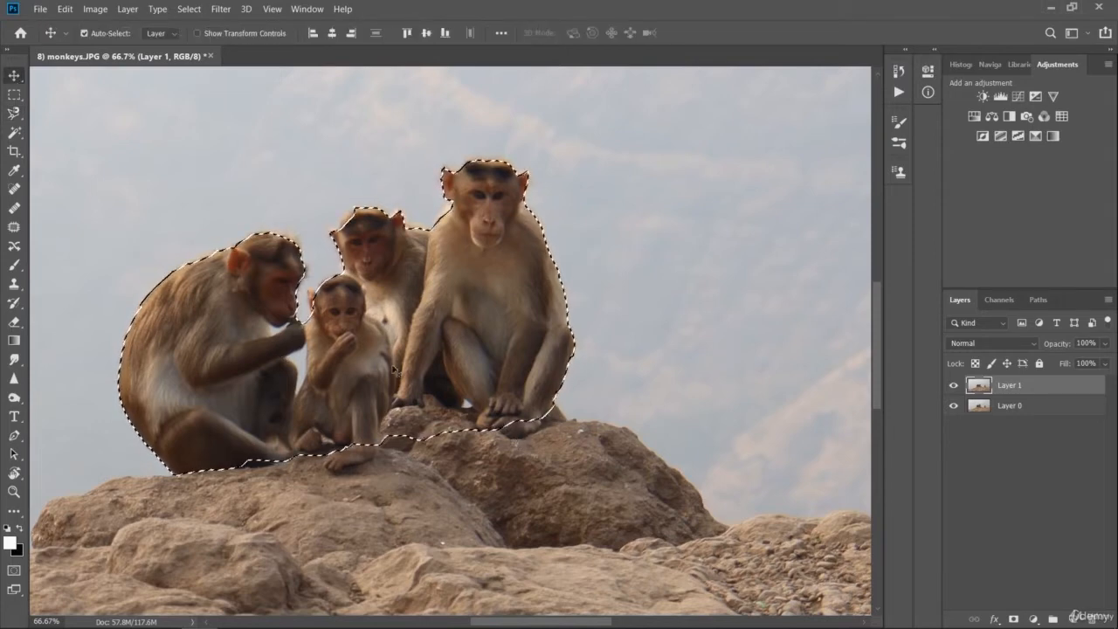
drag(382, 384, 619, 548)
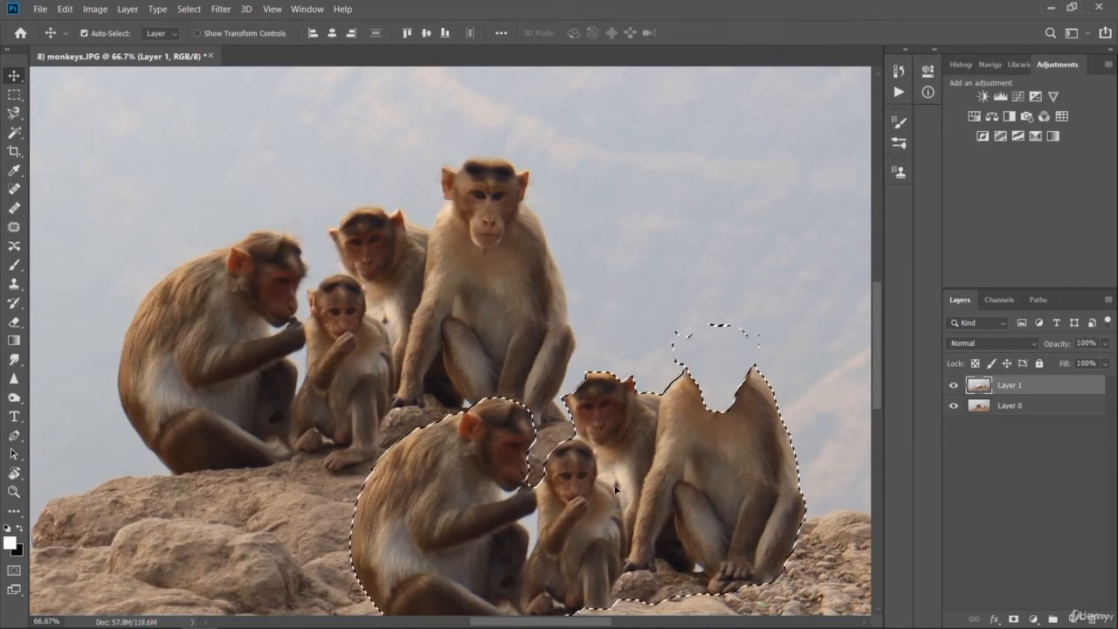
key(ctrl+z)
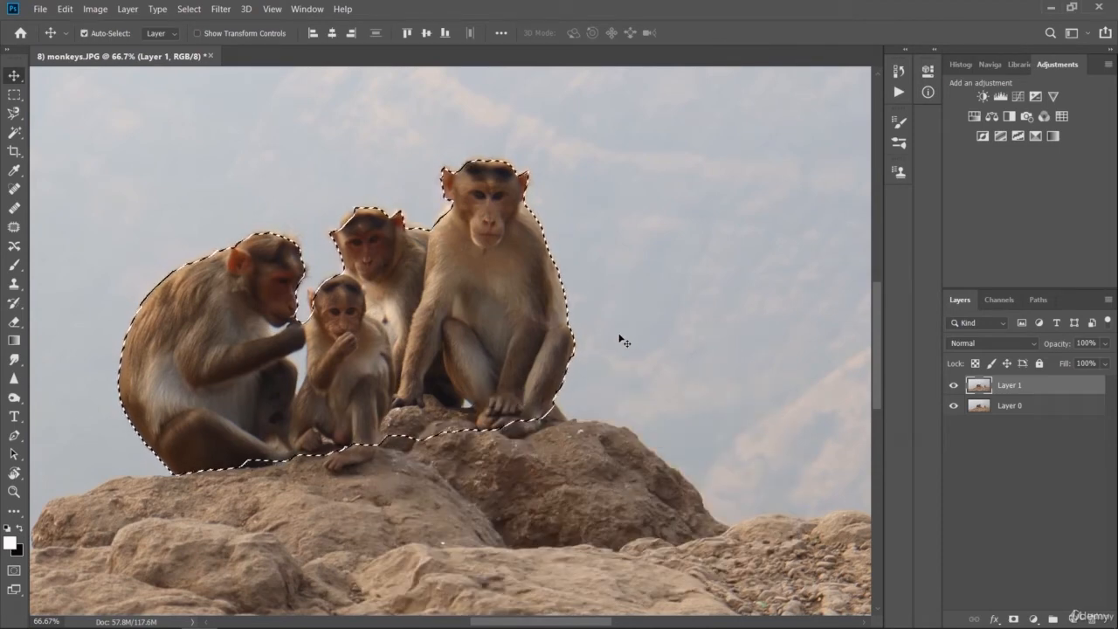
- Clear the monkey-group selection and merge Layer 1 down into Layer 0
right_click(471, 354)
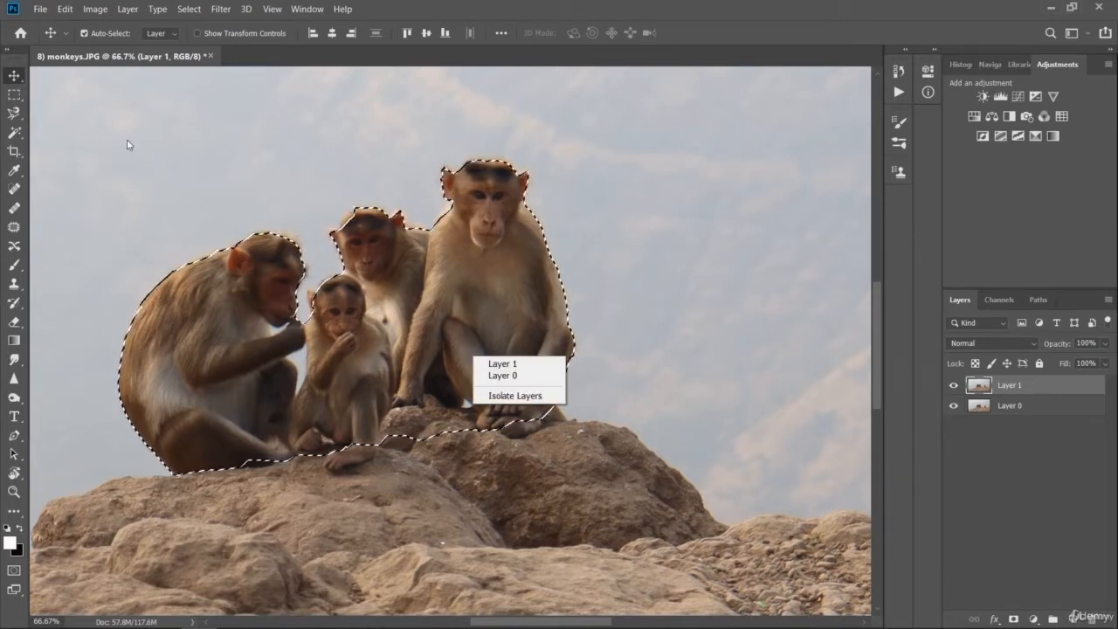
click(14, 102)
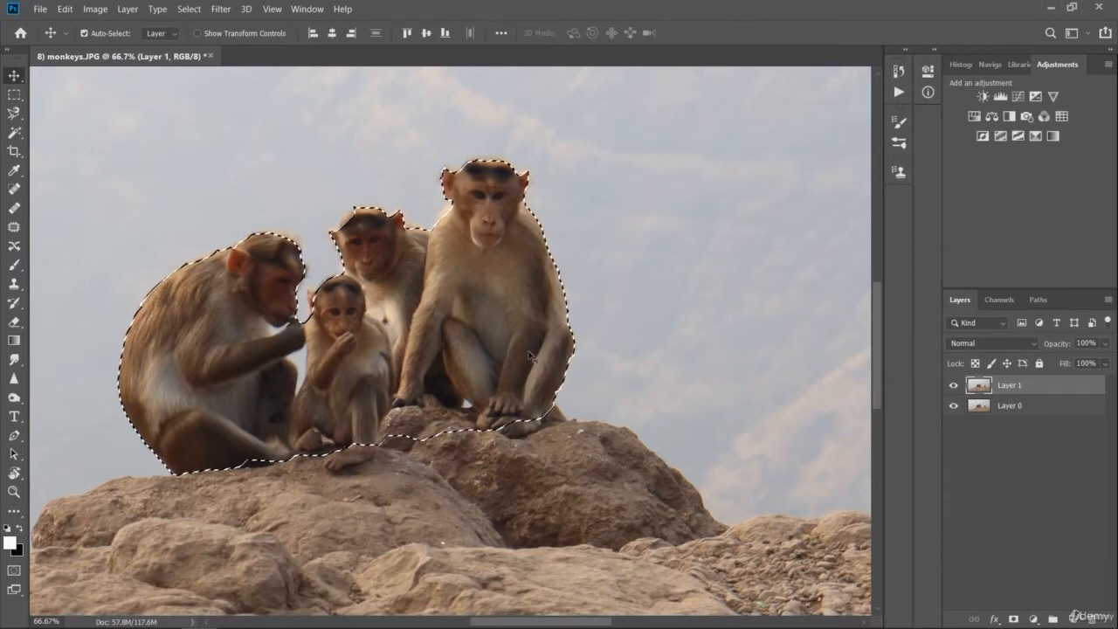
right_click(527, 350)
click(514, 345)
key(ctrl+d)
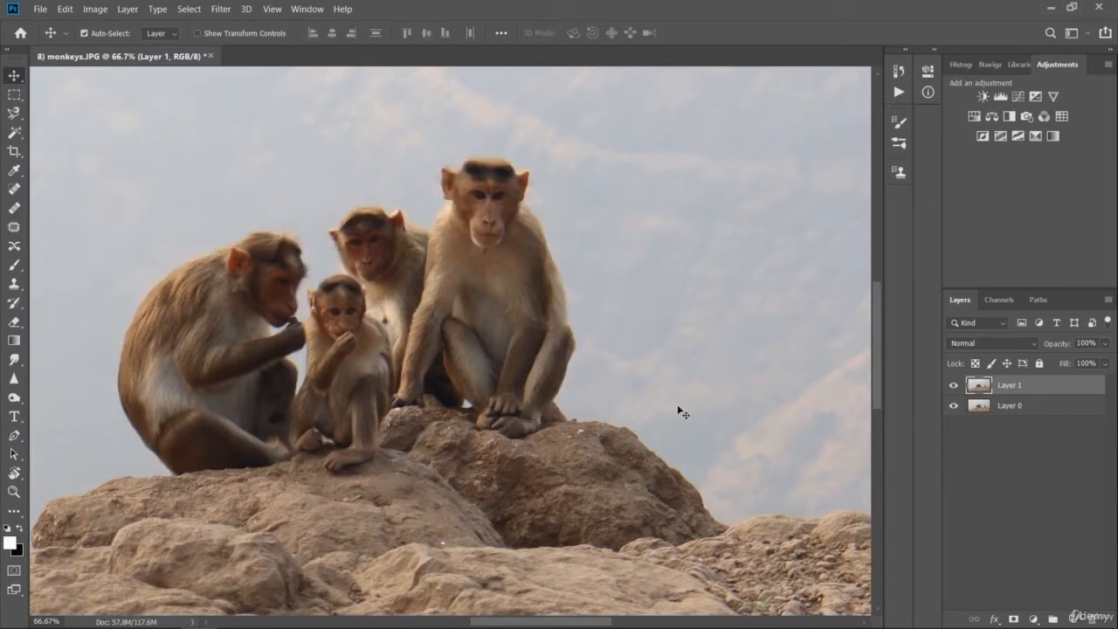
key(ctrl+e)
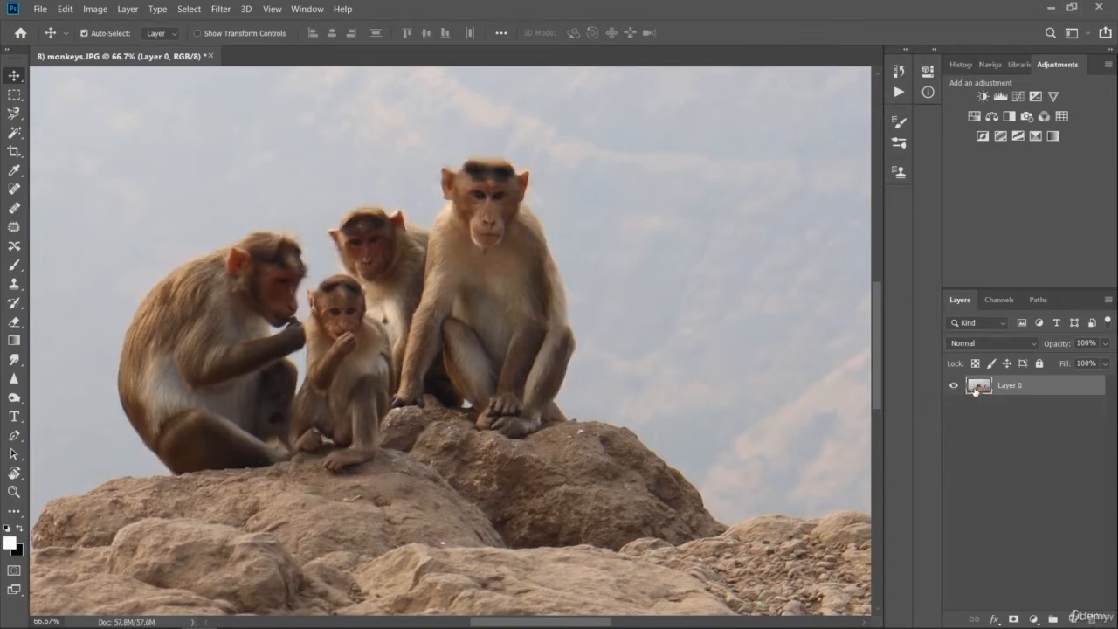
- Select the tallest monkey's head, including both ears and the chin, with a closed Magnetic Lasso outline
key(ctrl+plus)
key(ctrl+plus)
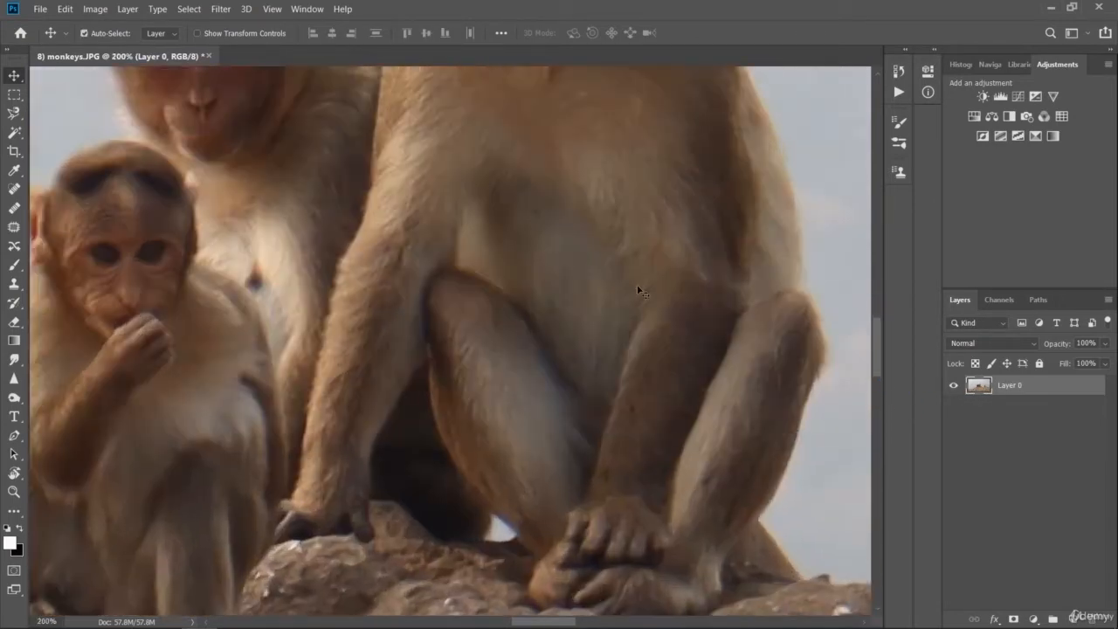
drag(873, 360, 881, 322)
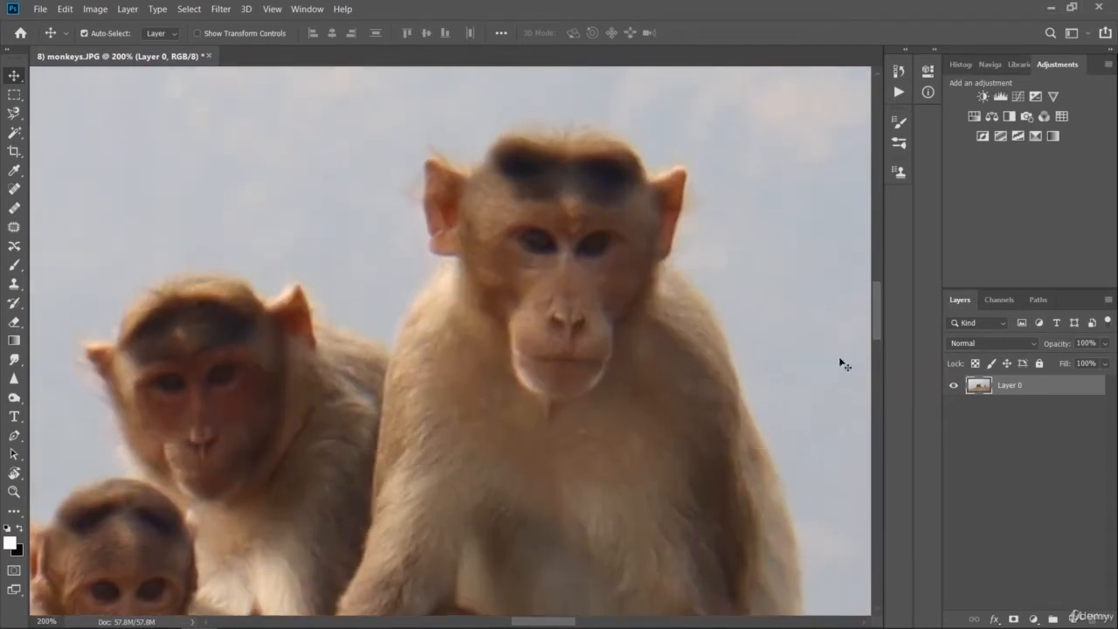
drag(567, 625, 573, 625)
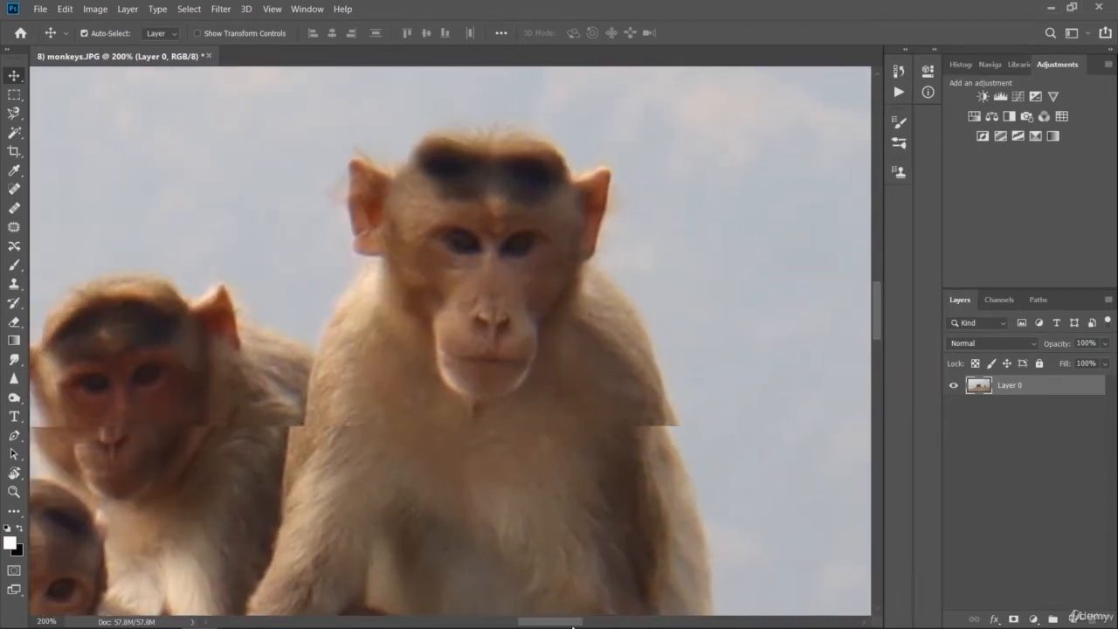
click(14, 113)
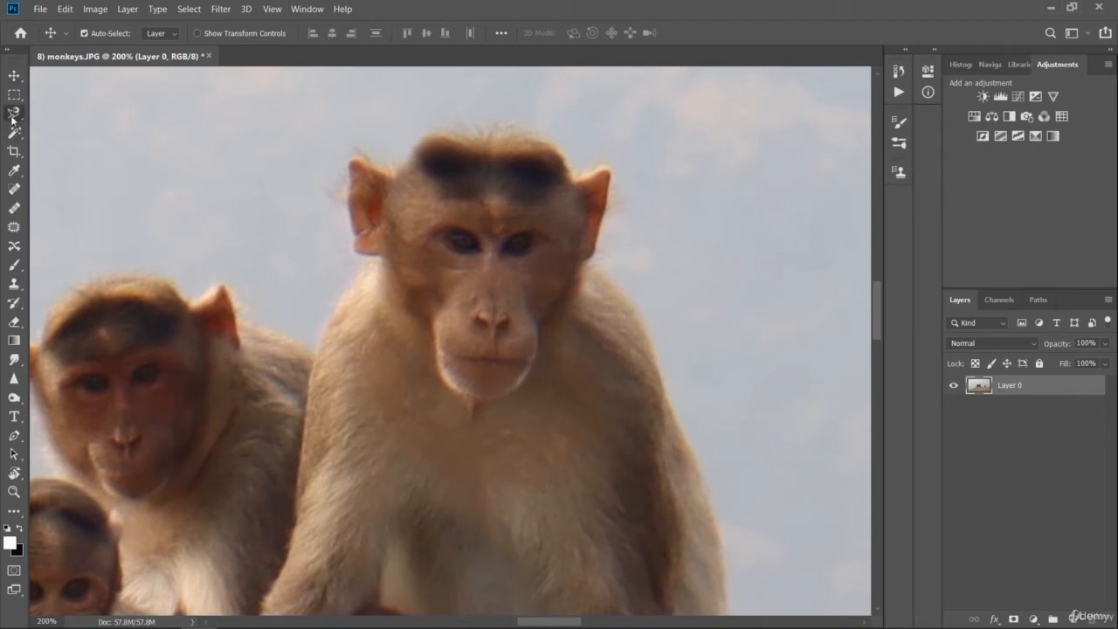
click(356, 257)
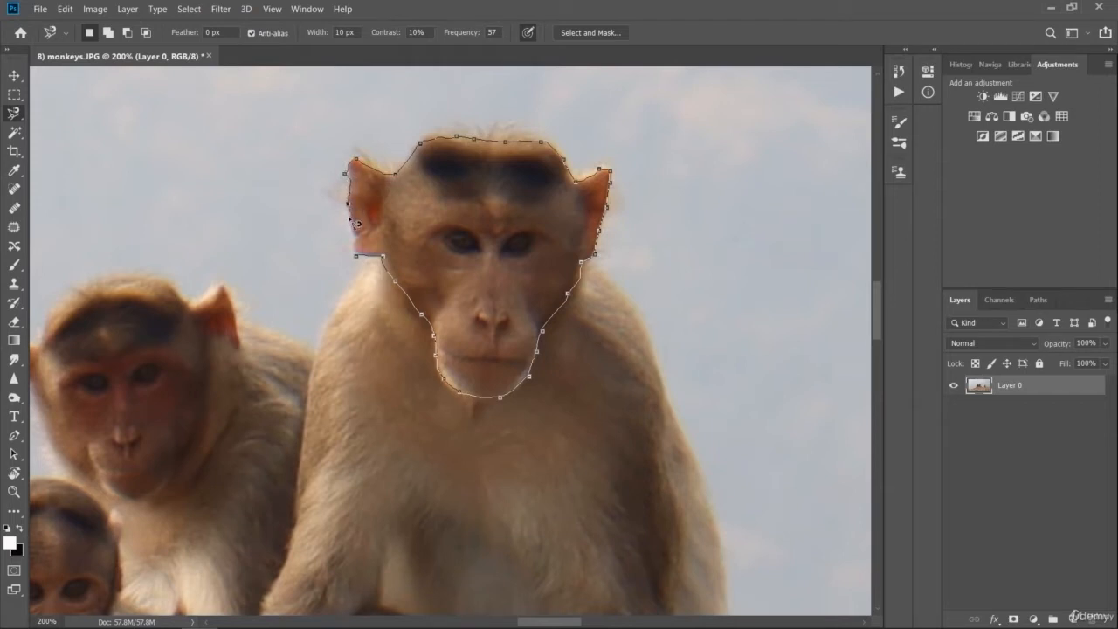
click(360, 254)
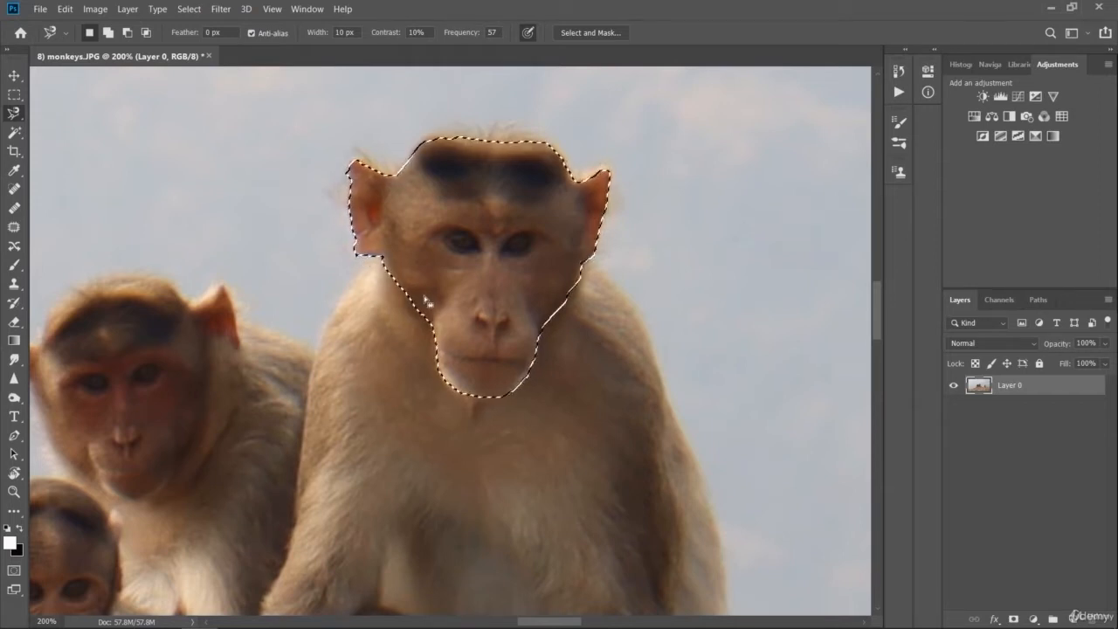
- Try moving the selected head off the tallest monkey into the sky beside it, and undo it
key(v)
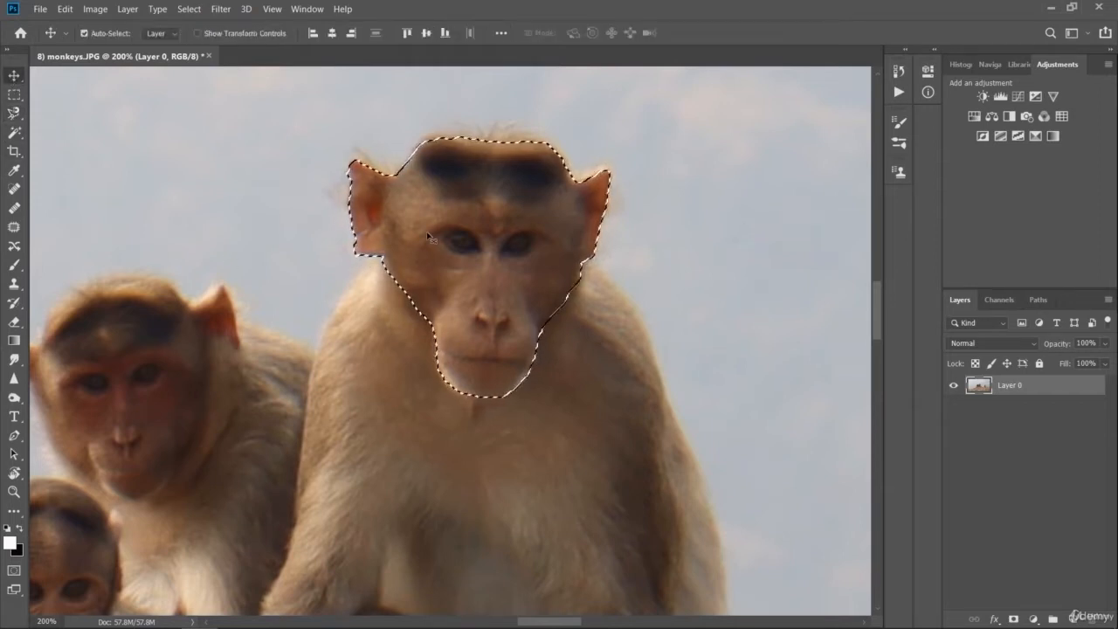
mouse_move(412, 249)
mouse_down()
mouse_move(319, 328)
mouse_move(624, 421)
mouse_move(649, 213)
mouse_up()
key(ctrl+z)
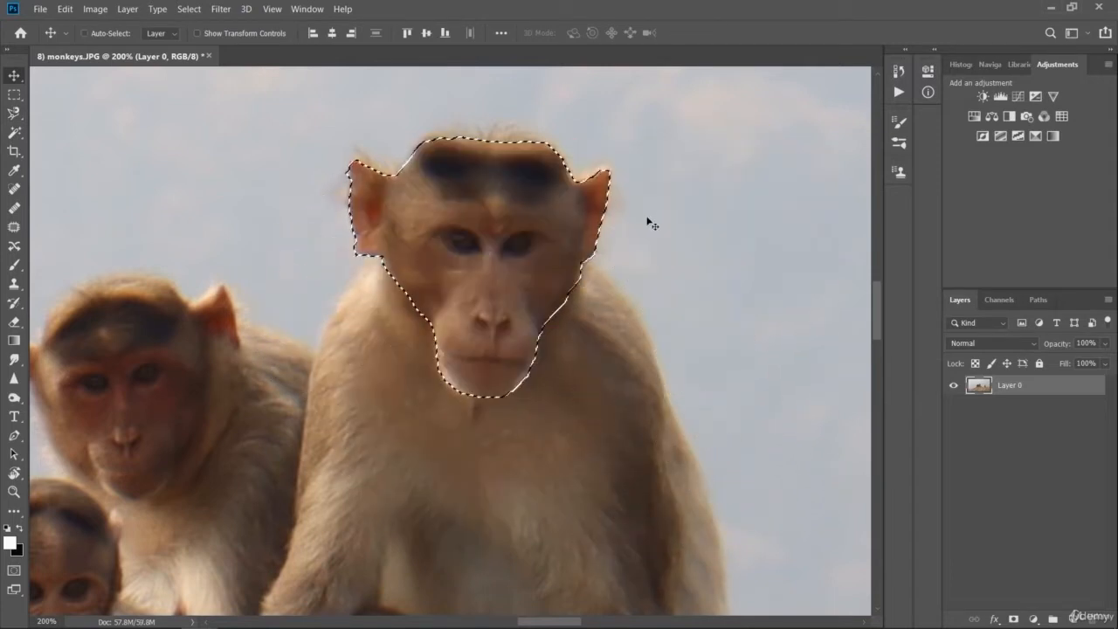
- Copy the selected head onto its own layer and check it by toggling the visibility of both layers
key(ctrl+j)
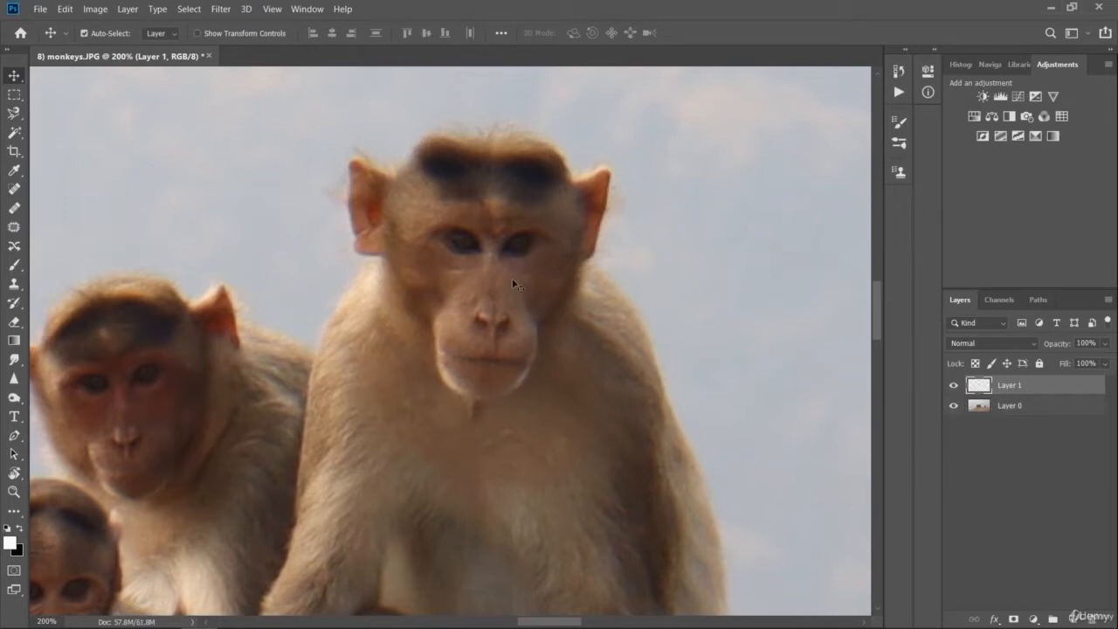
click(954, 405)
click(954, 406)
click(953, 385)
click(953, 385)
- Shift the photo on Layer 0 until the lone monkey's body sits directly beneath the copied head
key(ctrl+minus)
key(ctrl+minus)
key(ctrl+minus)
key(ctrl+minus)
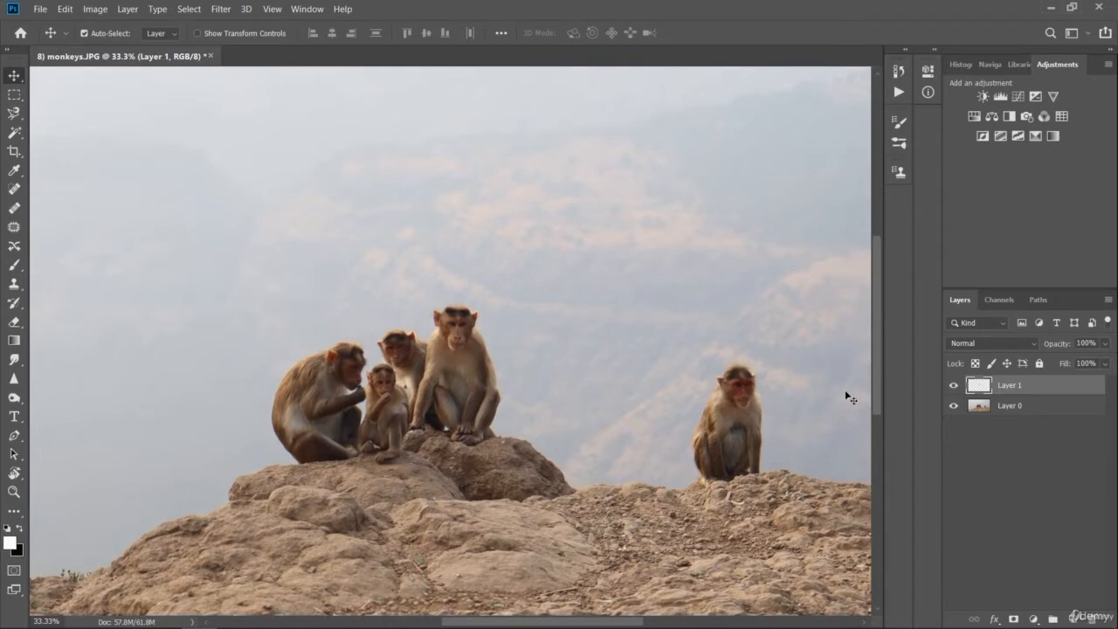
key(ctrl+plus)
key(ctrl+plus)
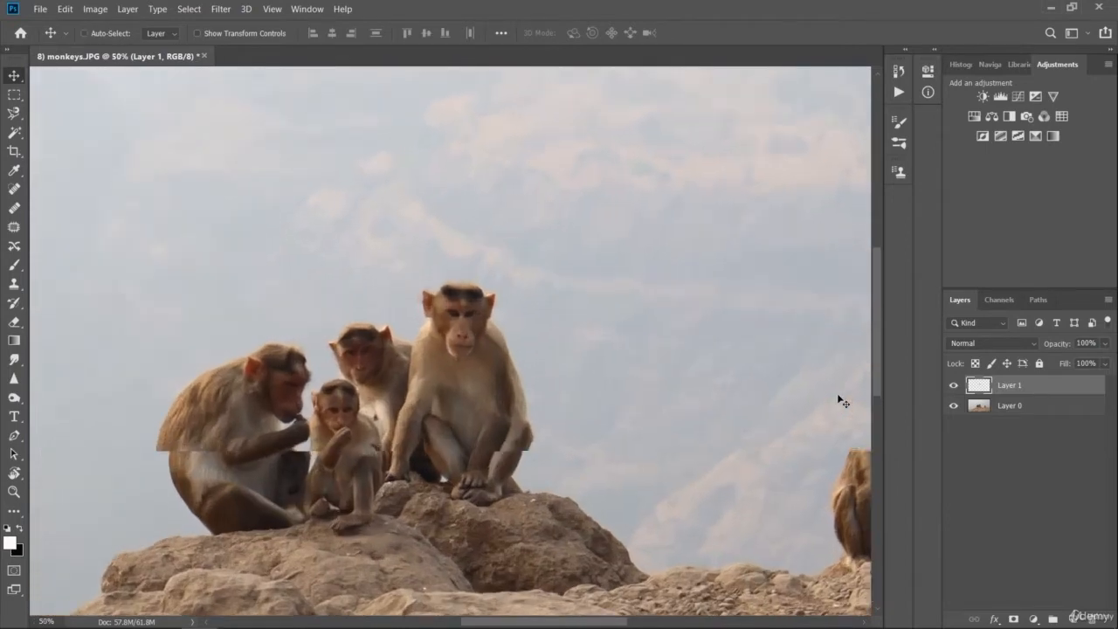
drag(664, 479, 348, 342)
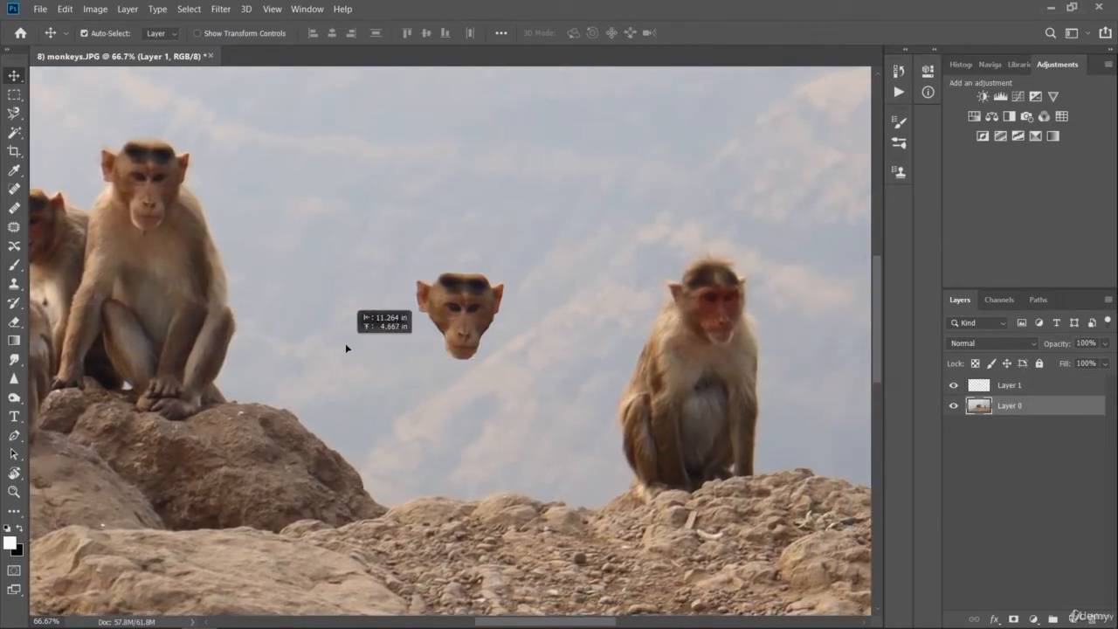
drag(686, 421, 414, 437)
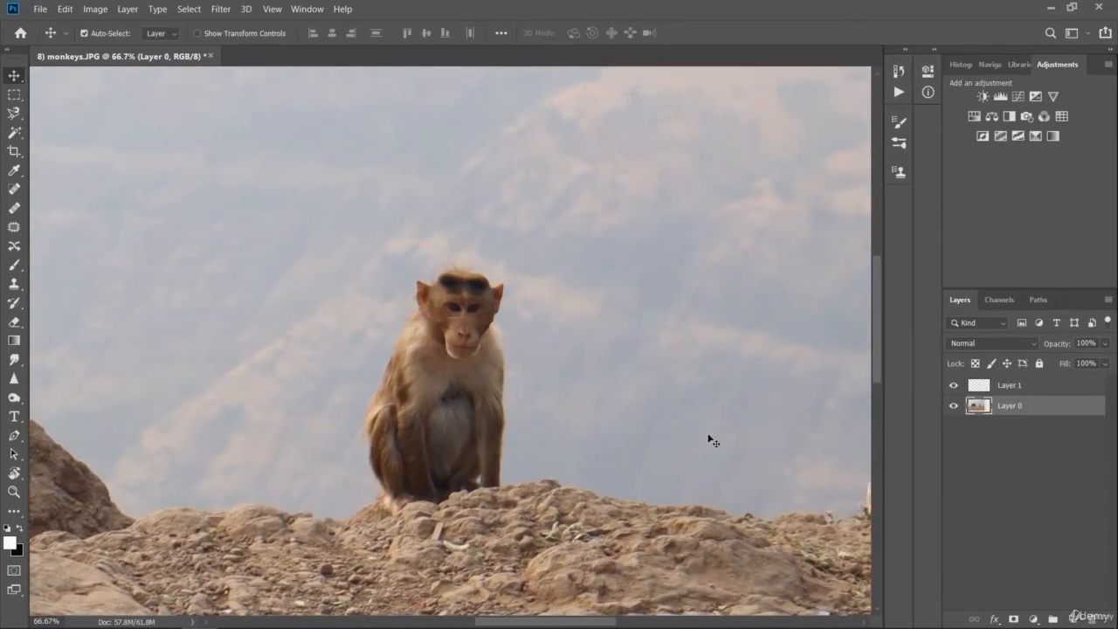
- Nudge the copied head slightly downward to fit it over the lone monkey's face
key(ctrl+plus)
key(ctrl+plus)
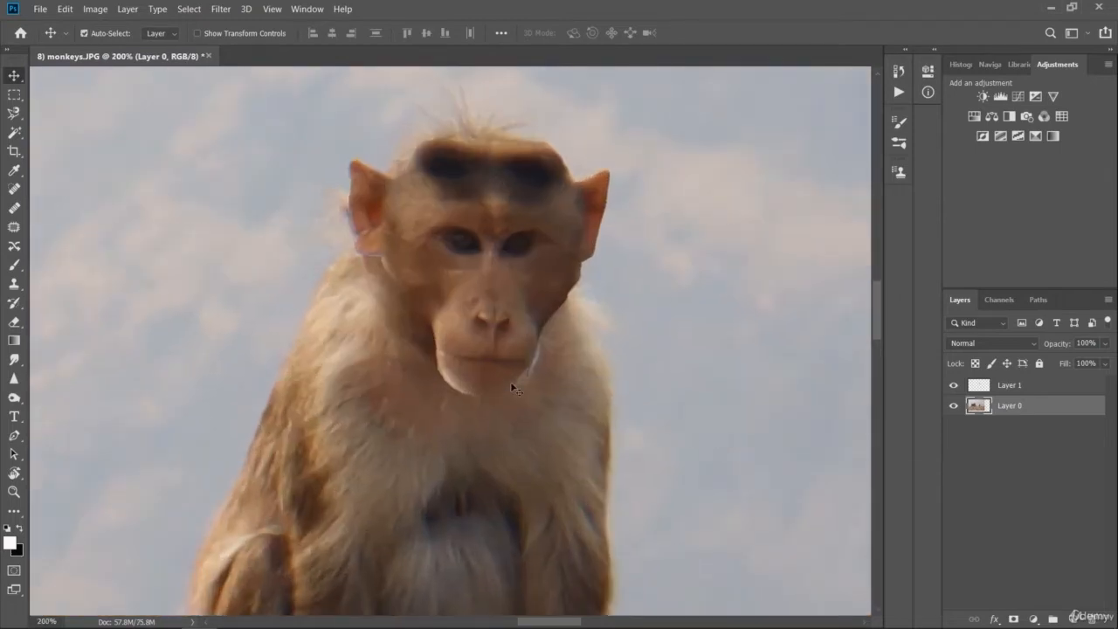
mouse_move(476, 279)
mouse_down()
mouse_move(464, 281)
mouse_move(472, 287)
mouse_up()
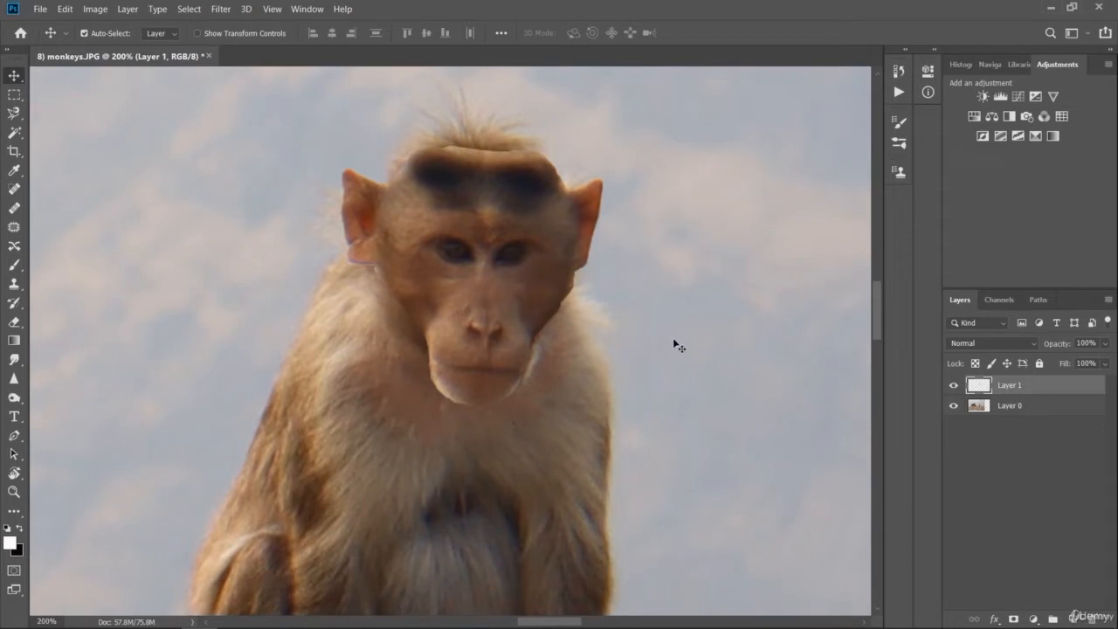
- Rotate the canvas view to -3° and inspect the lone monkey with its replaced head in the wider scene
key(ctrl+minus)
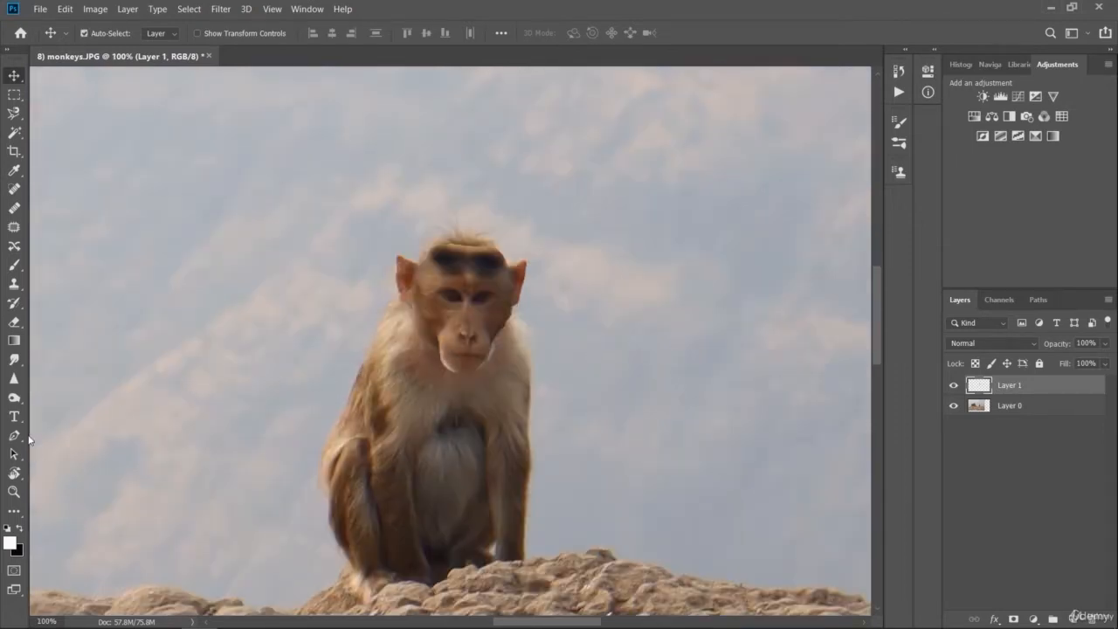
key(r)
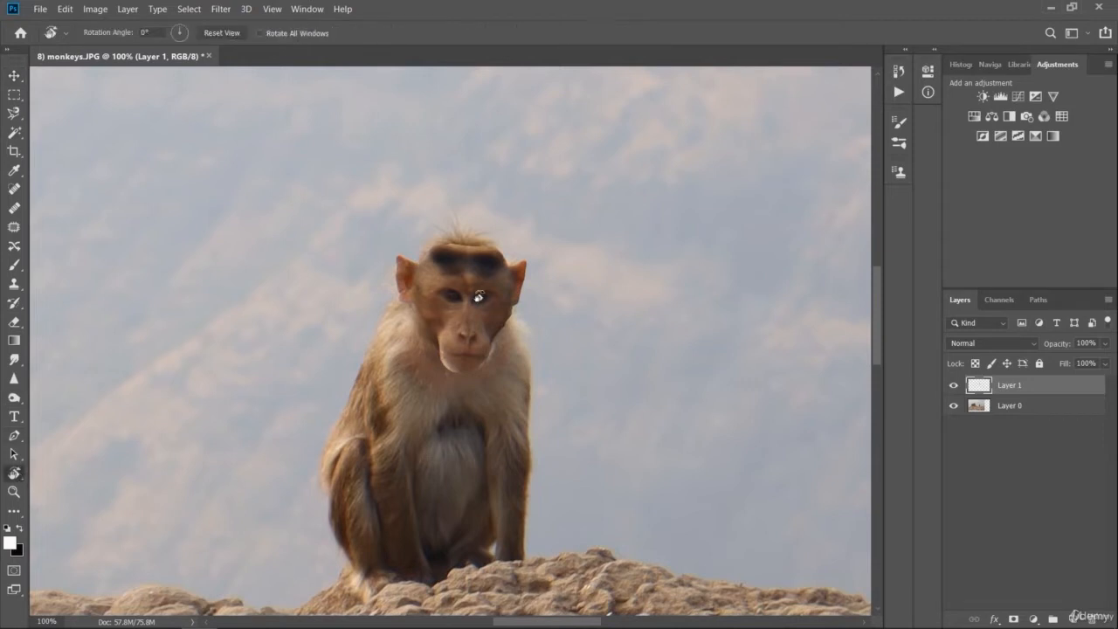
drag(479, 297, 479, 288)
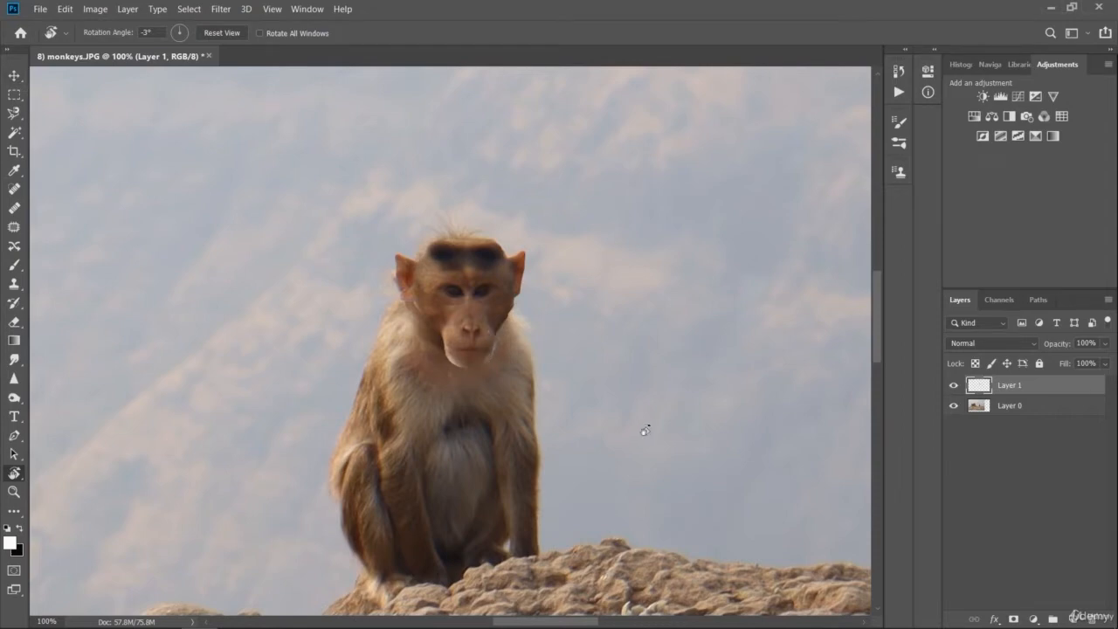
key(ctrl+minus)
key(ctrl+minus)
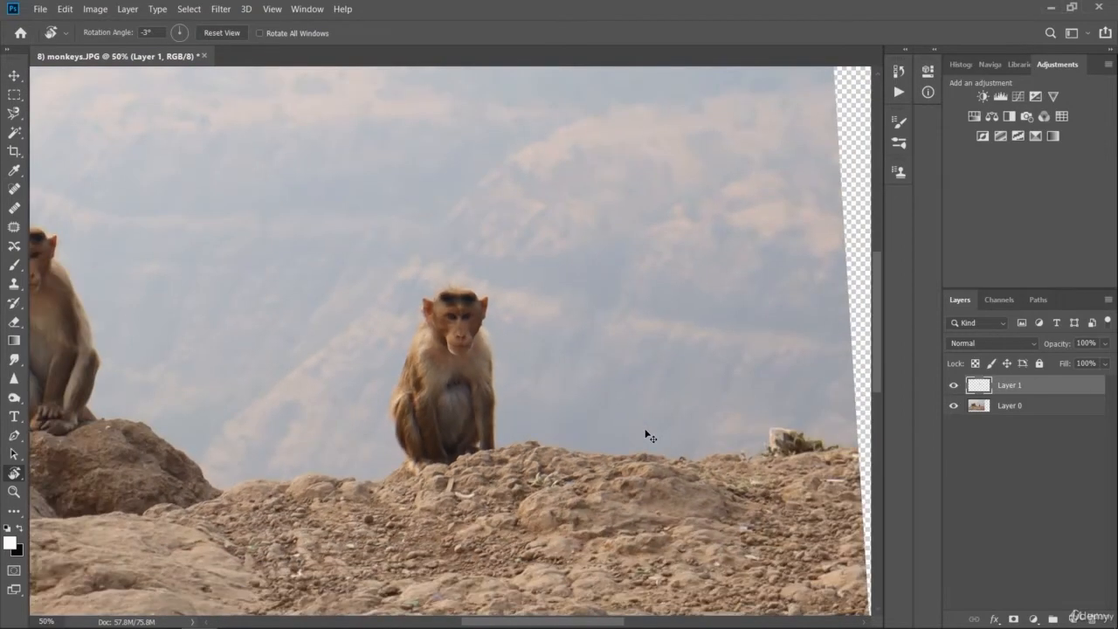
key(ctrl+minus)
key(ctrl+plus)
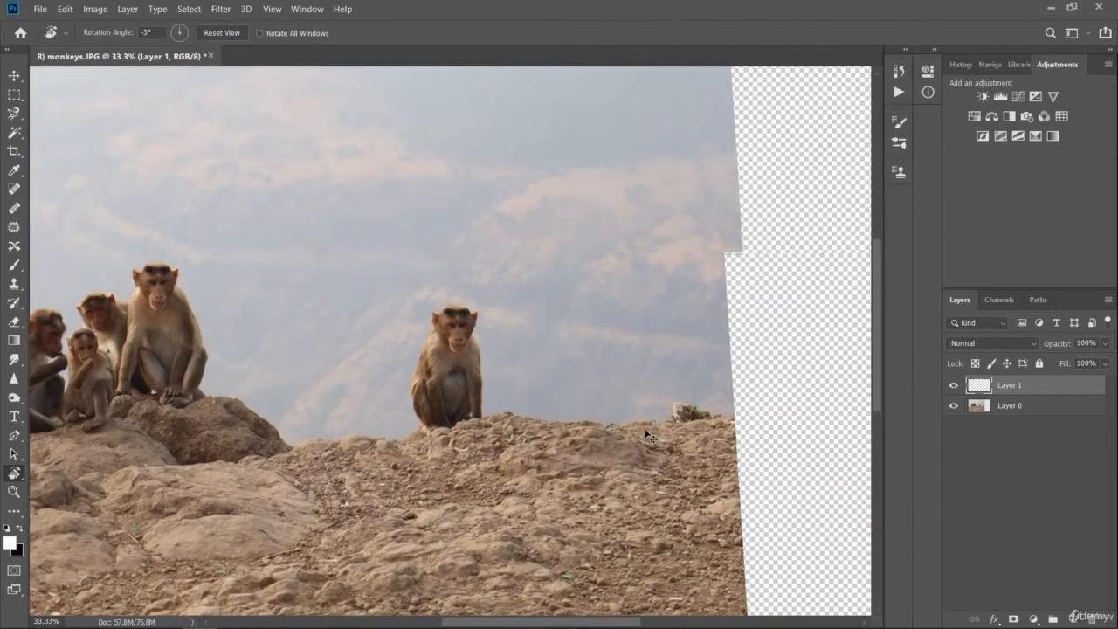
key(ctrl+minus)
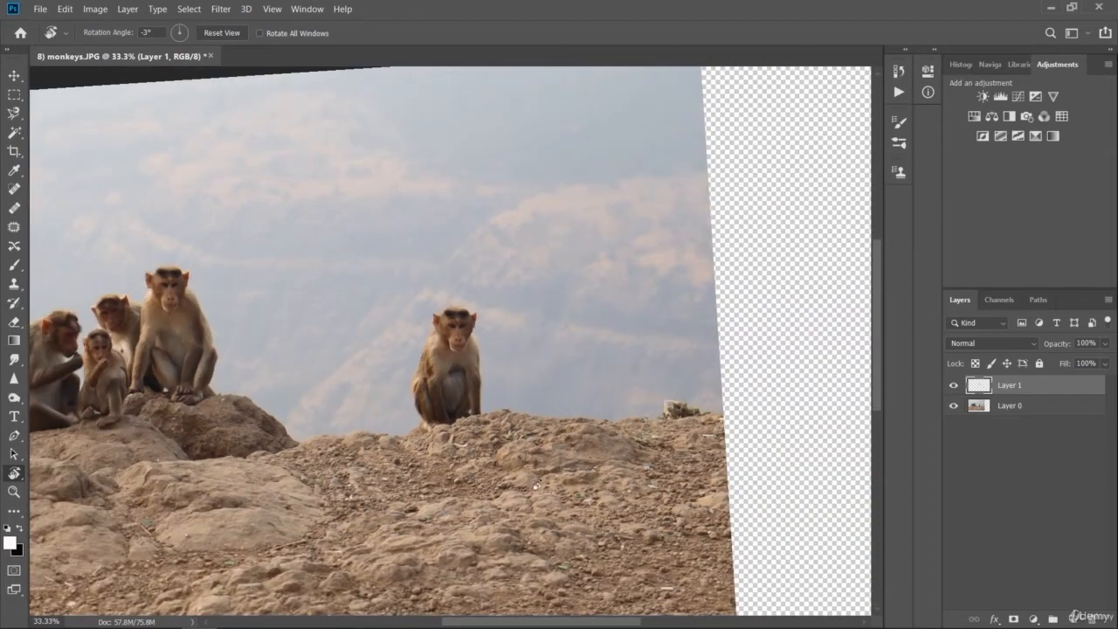
drag(522, 626, 481, 623)
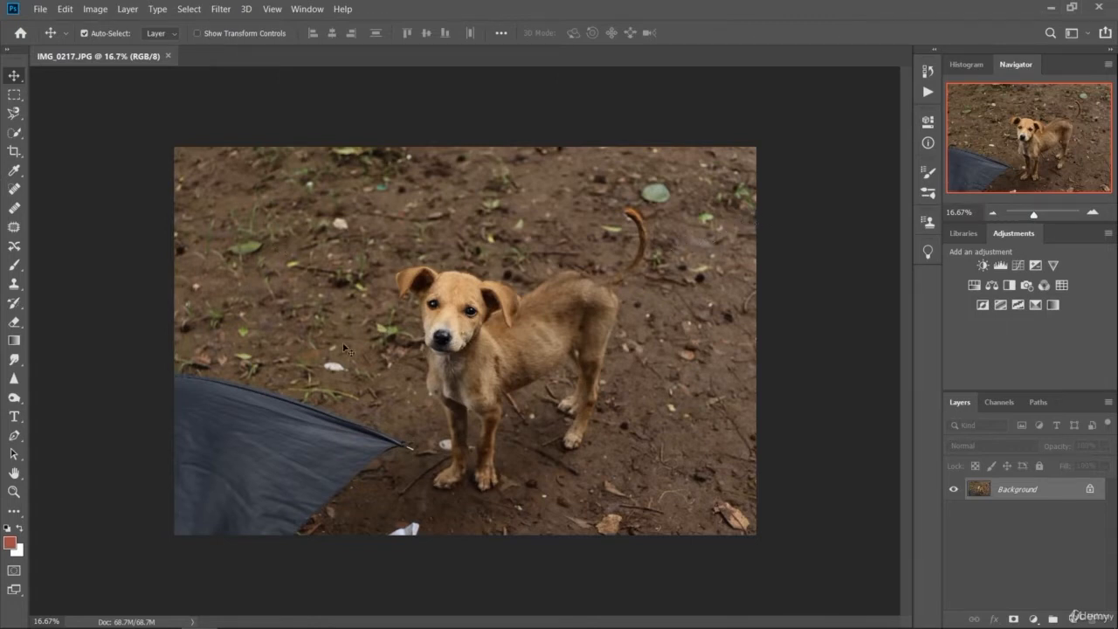
- Frame the whole puppy at 33.33% zoom and activate the Quick Selection tool
key(ctrl+plus)
key(ctrl+plus)
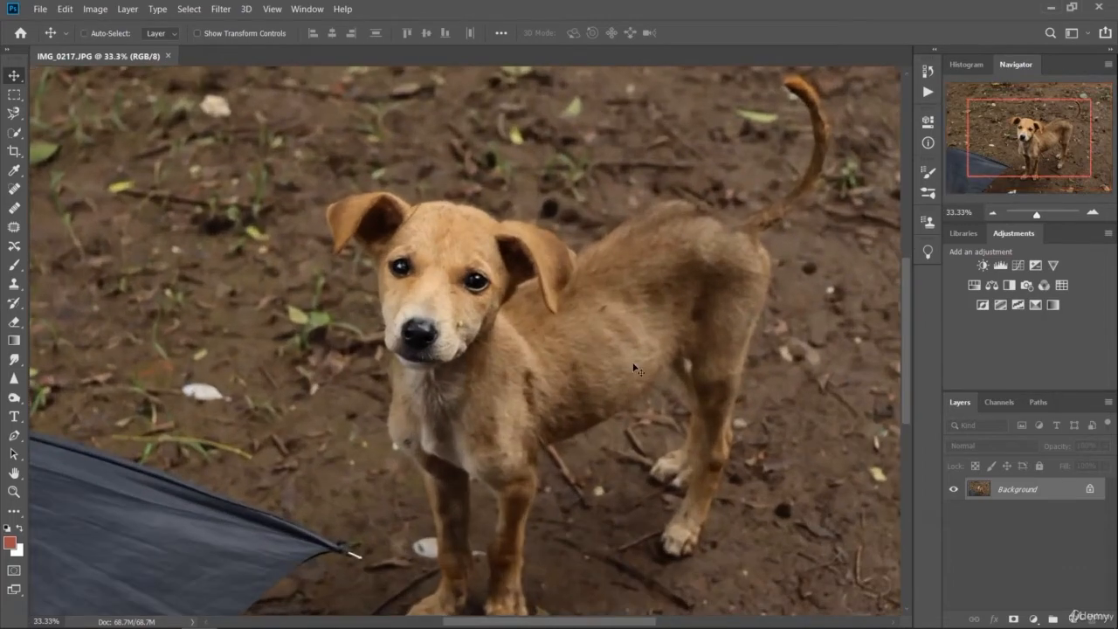
scroll(900, 337, down, 1)
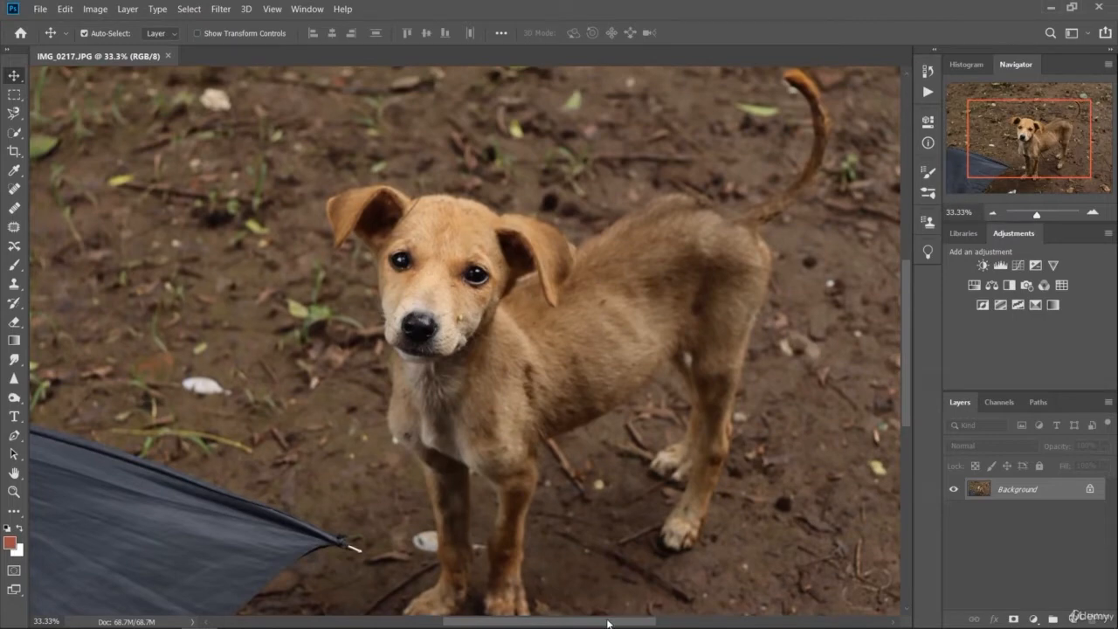
drag(607, 623, 628, 623)
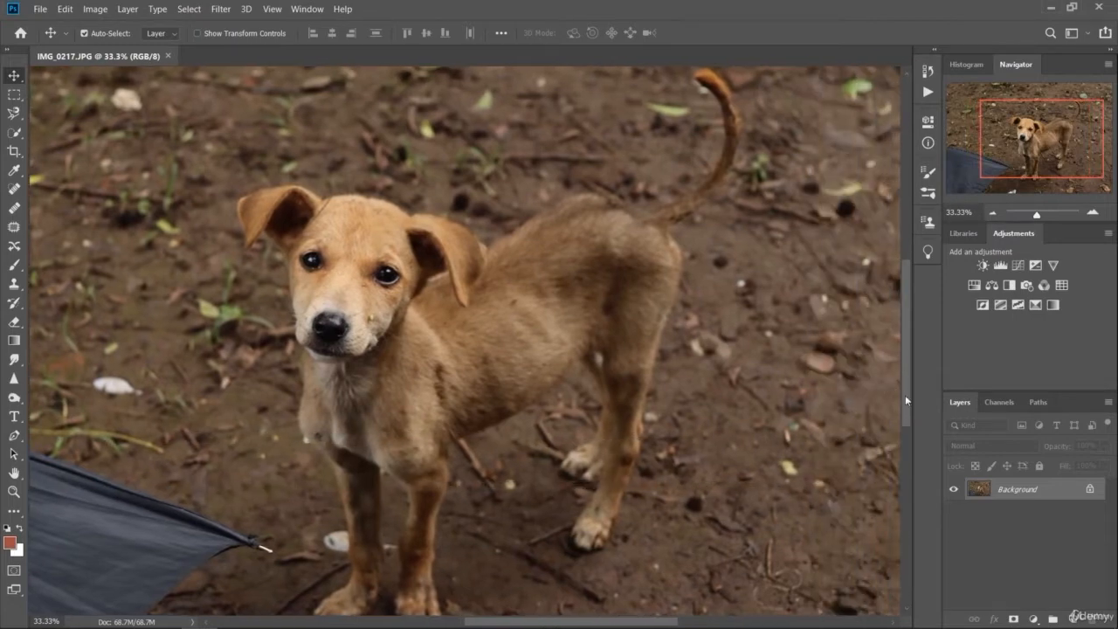
drag(905, 395, 910, 420)
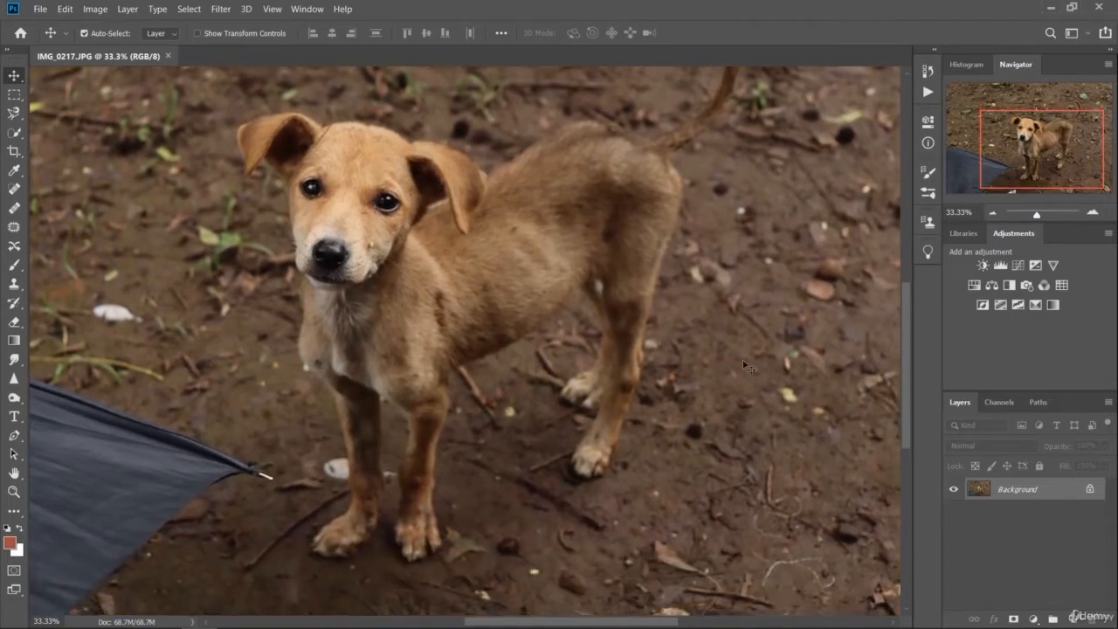
click(14, 133)
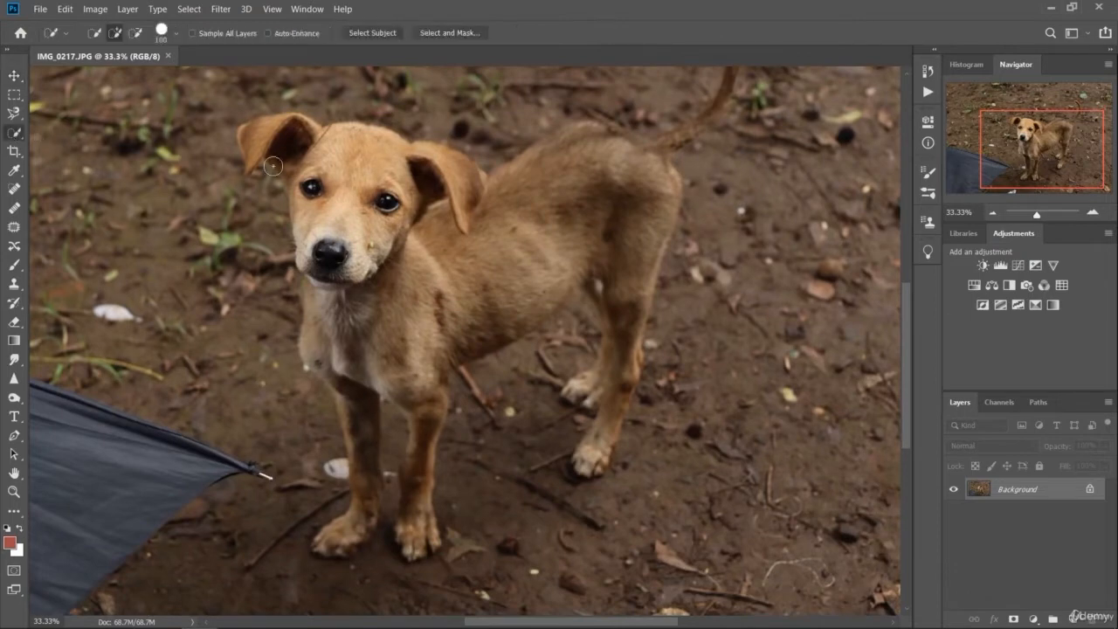
mouse_move(336, 153)
mouse_down()
mouse_move(315, 253)
mouse_move(293, 153)
mouse_move(277, 138)
mouse_up()
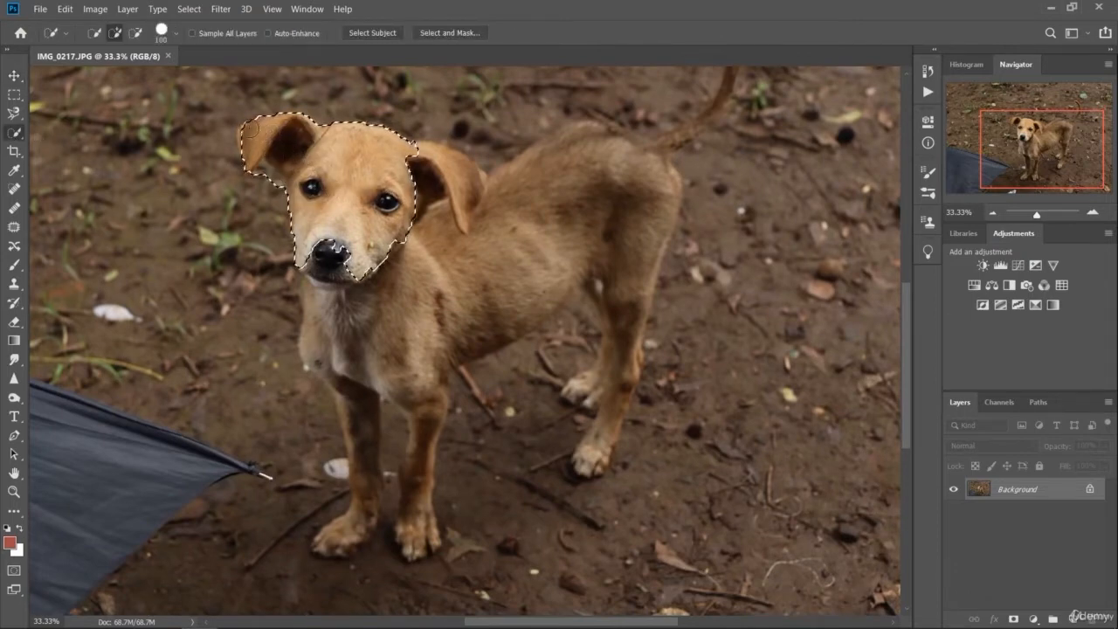
click(246, 139)
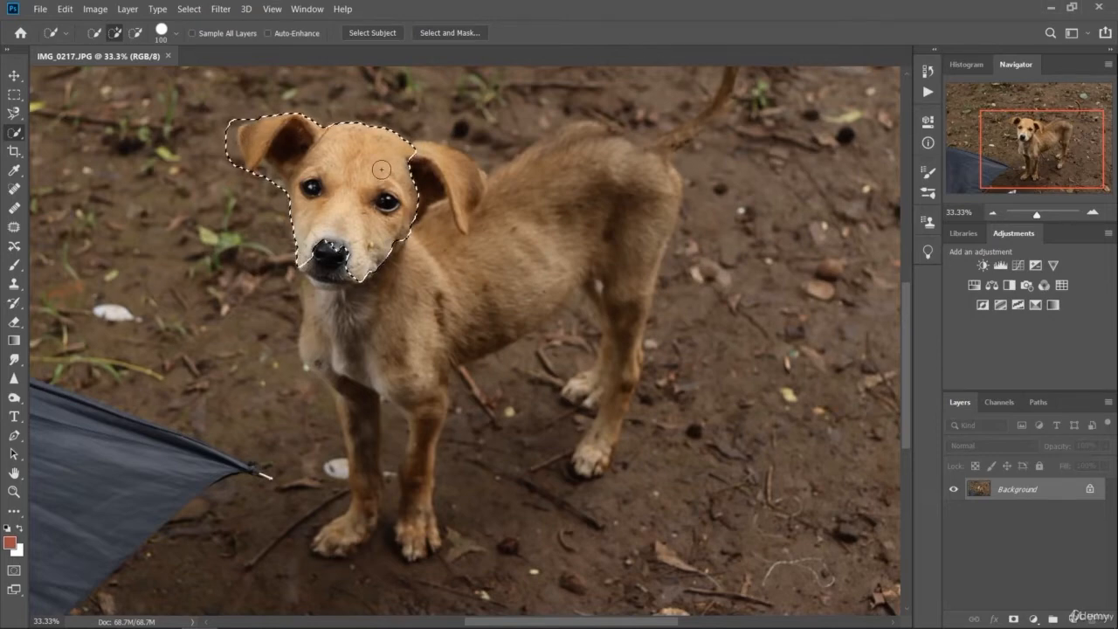
click(256, 151)
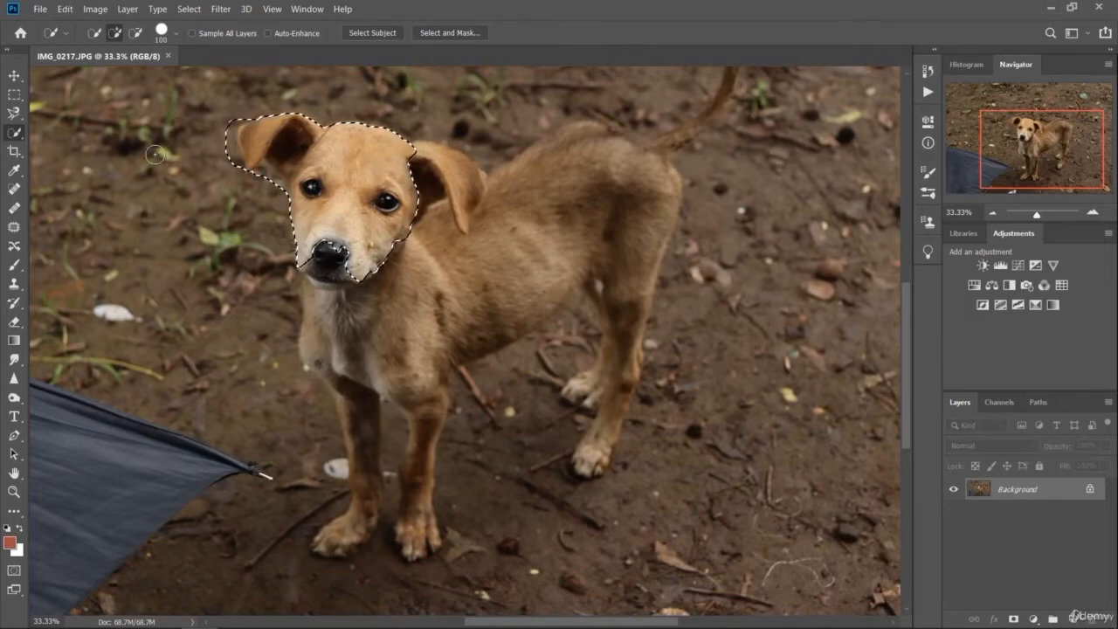
key(alt)
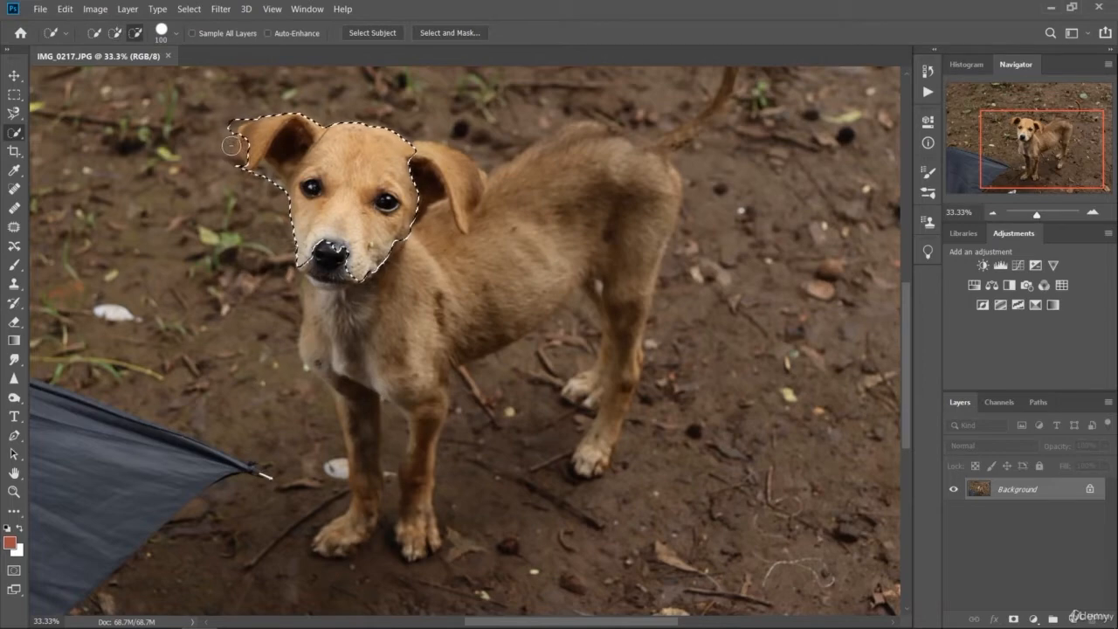
alt+click(254, 161)
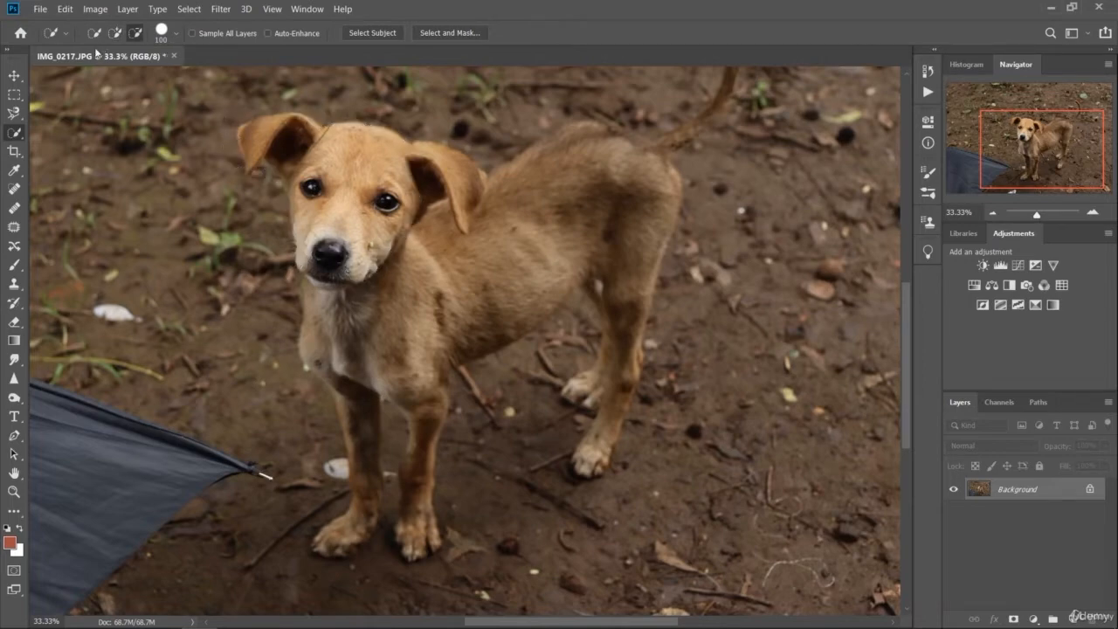
- Set the Quick Selection brush size to 54 px and select the puppy's head, body and legs
click(176, 35)
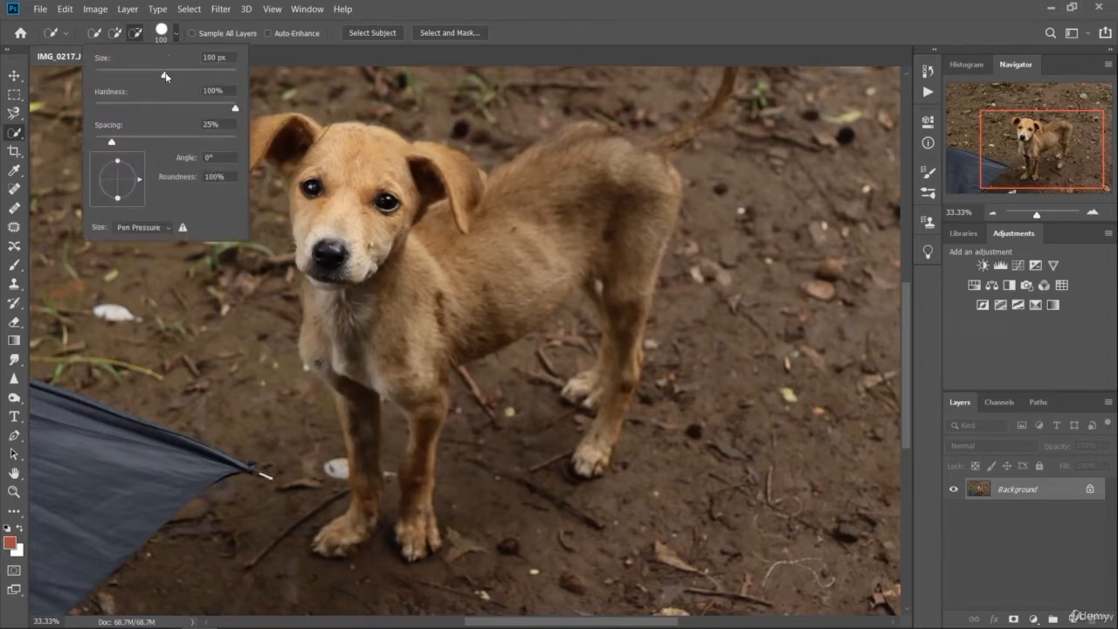
drag(165, 76, 143, 74)
drag(144, 76, 139, 76)
click(313, 156)
drag(313, 155, 314, 227)
mouse_move(299, 187)
mouse_down()
mouse_move(281, 139)
mouse_move(248, 134)
mouse_up()
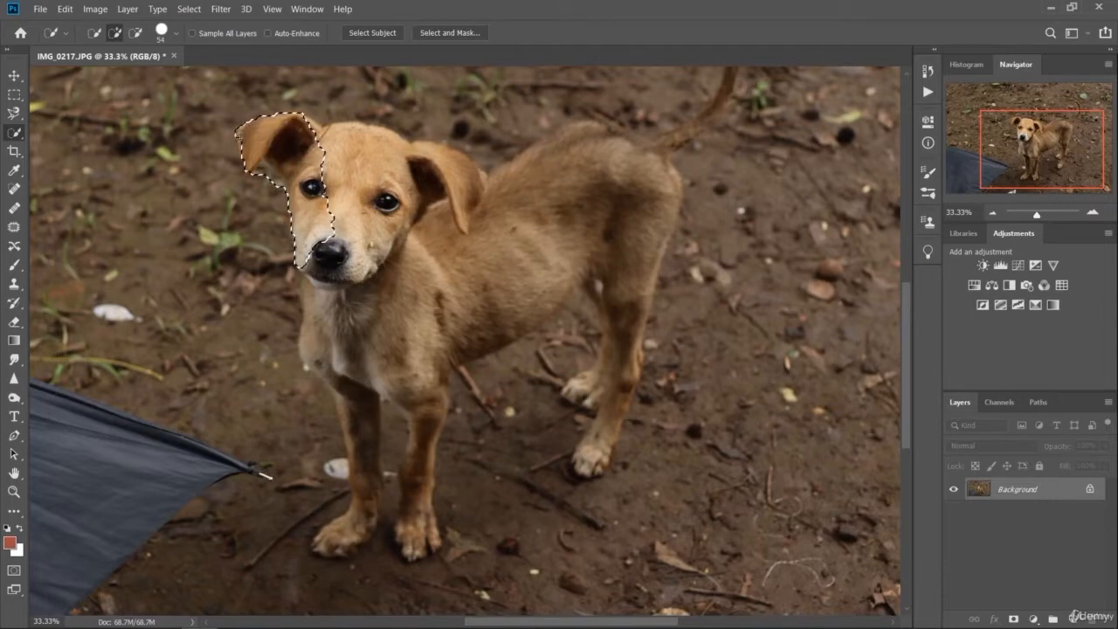
mouse_move(301, 135)
mouse_down()
mouse_move(426, 179)
mouse_move(450, 177)
mouse_move(445, 164)
mouse_move(473, 197)
mouse_move(465, 238)
mouse_move(605, 149)
mouse_move(560, 146)
mouse_move(619, 140)
mouse_move(662, 182)
mouse_move(605, 304)
mouse_move(482, 298)
mouse_move(424, 313)
mouse_move(387, 348)
mouse_move(326, 313)
mouse_move(349, 284)
mouse_move(323, 310)
mouse_move(320, 351)
mouse_move(358, 466)
mouse_move(352, 510)
mouse_move(329, 546)
mouse_move(354, 547)
mouse_move(374, 521)
mouse_move(441, 519)
mouse_move(422, 538)
mouse_move(431, 548)
mouse_move(434, 505)
mouse_up()
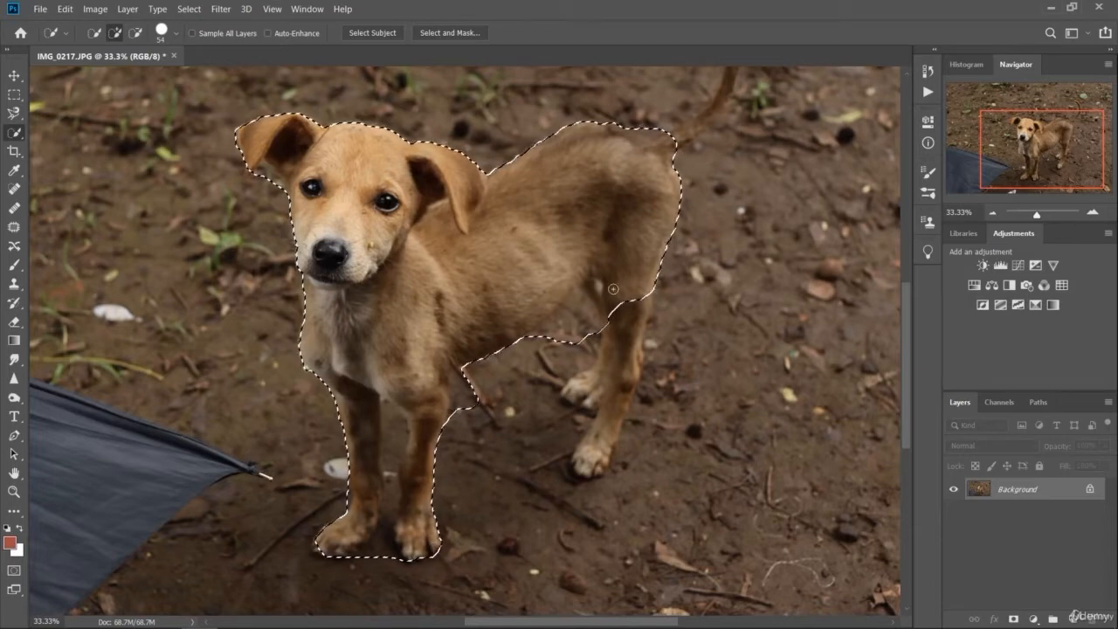
mouse_move(617, 299)
mouse_down()
mouse_move(615, 348)
mouse_move(575, 393)
mouse_move(596, 411)
mouse_move(590, 467)
mouse_move(579, 463)
mouse_move(634, 393)
mouse_move(647, 337)
mouse_move(635, 258)
mouse_up()
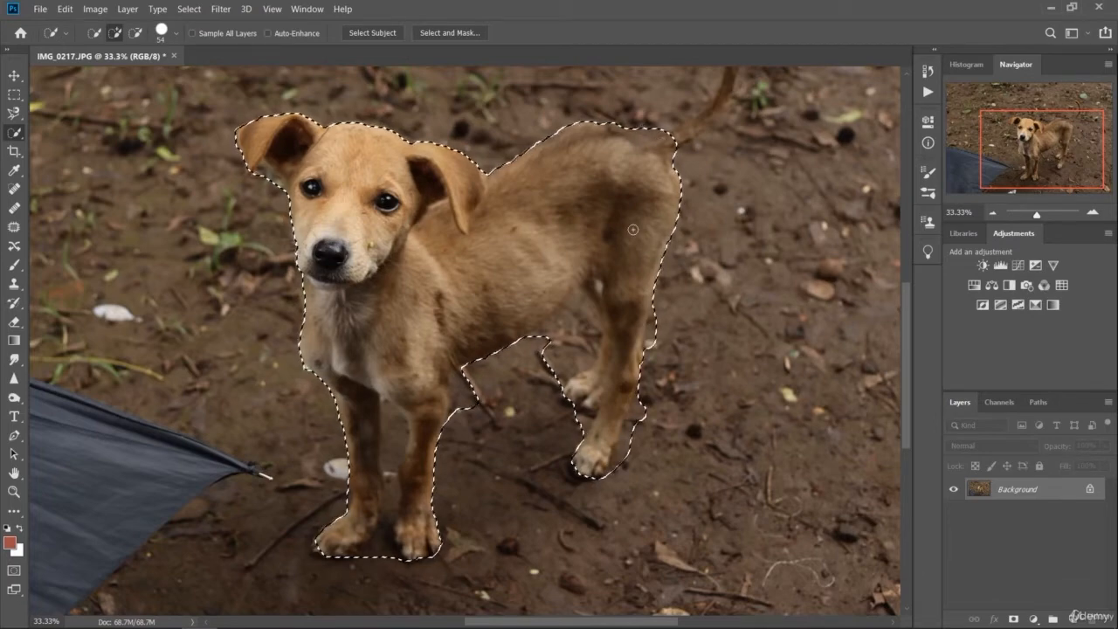
- Subtract the ground between the puppy's two front legs from the selection
key(ctrl+plus)
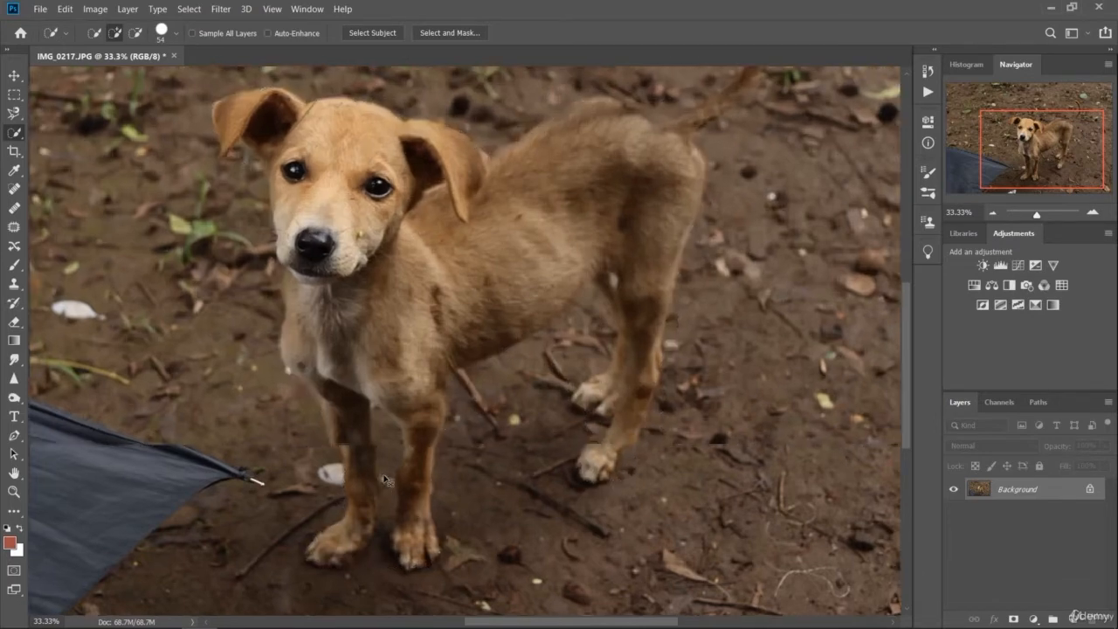
drag(906, 309, 962, 312)
drag(907, 362, 894, 407)
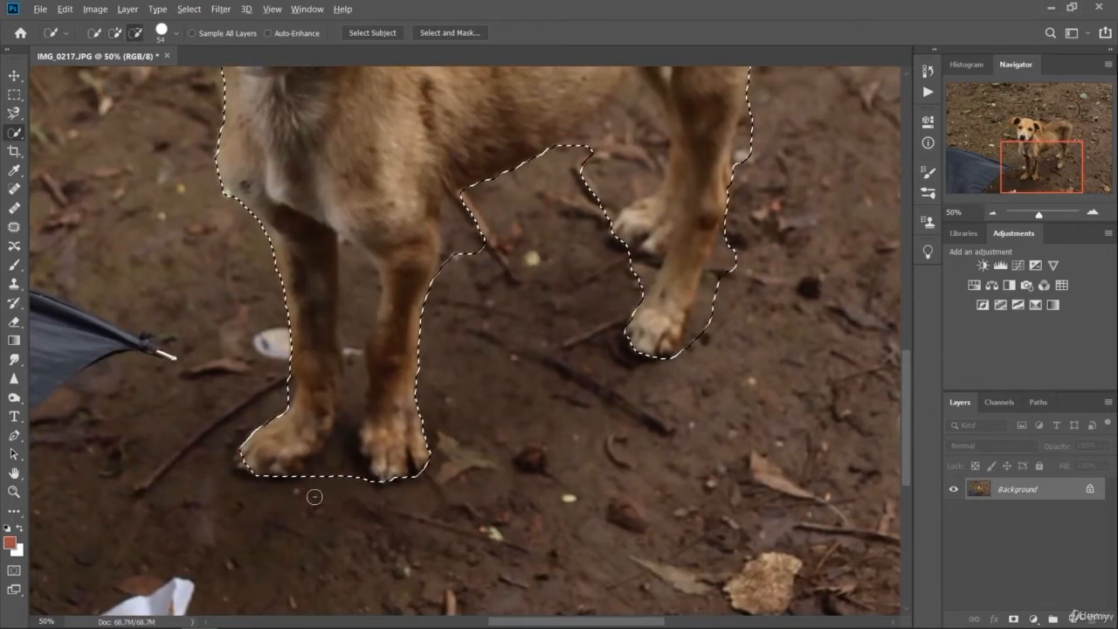
mouse_move(330, 482)
mouse_down()
mouse_move(339, 459)
mouse_move(323, 464)
mouse_move(346, 424)
mouse_move(360, 341)
mouse_move(348, 281)
mouse_move(395, 275)
mouse_move(387, 329)
mouse_up()
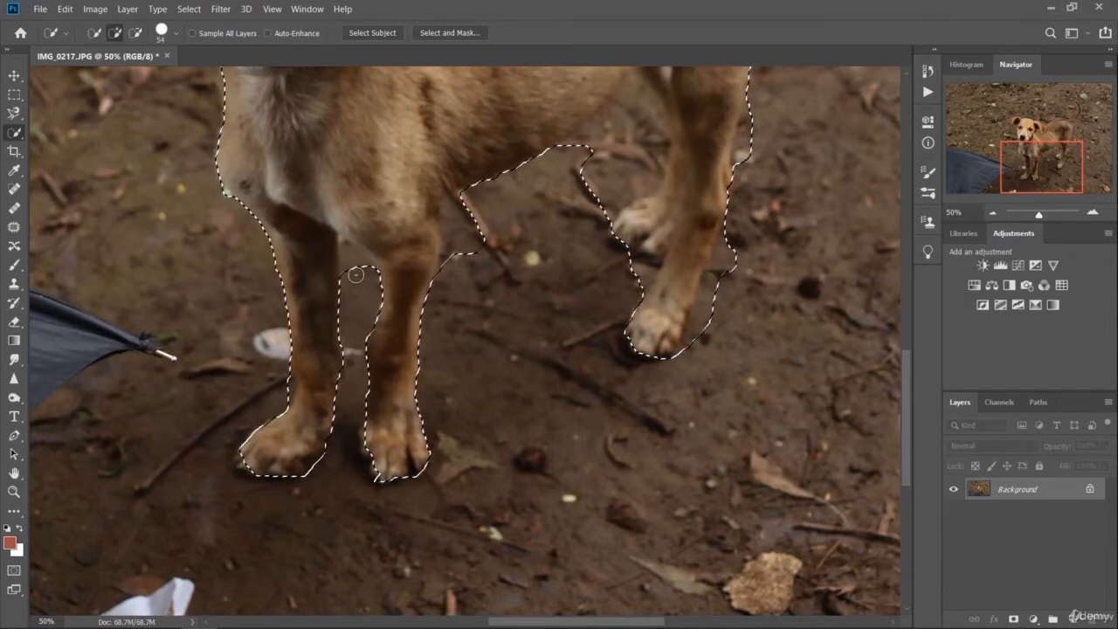
drag(355, 275, 353, 266)
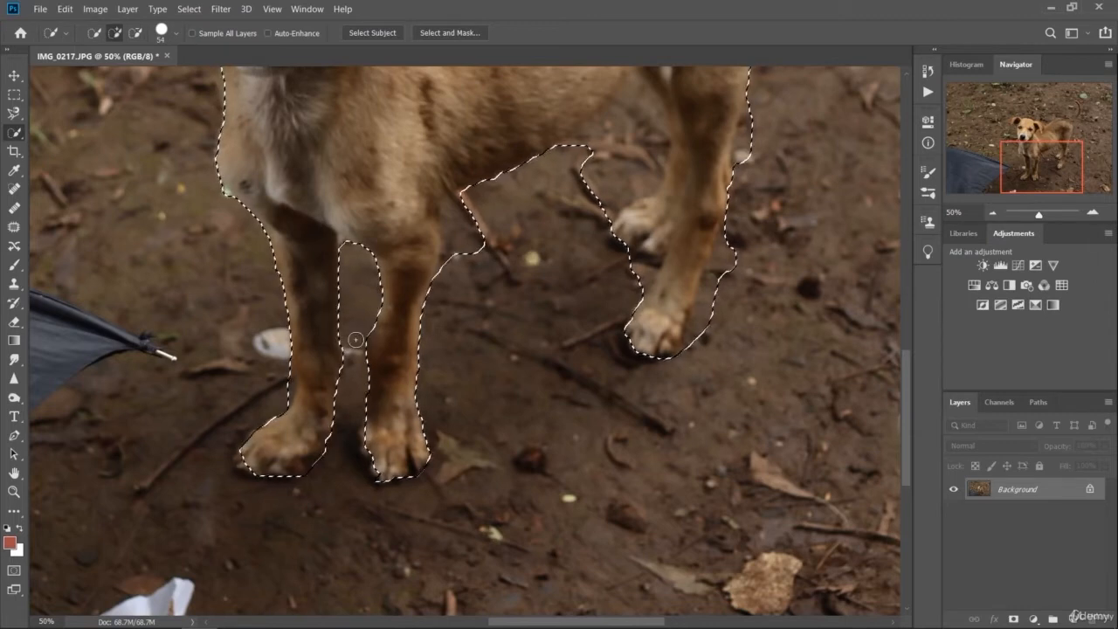
- Remove the ground under the belly, between the front and hind legs, from the selection
key(alt)
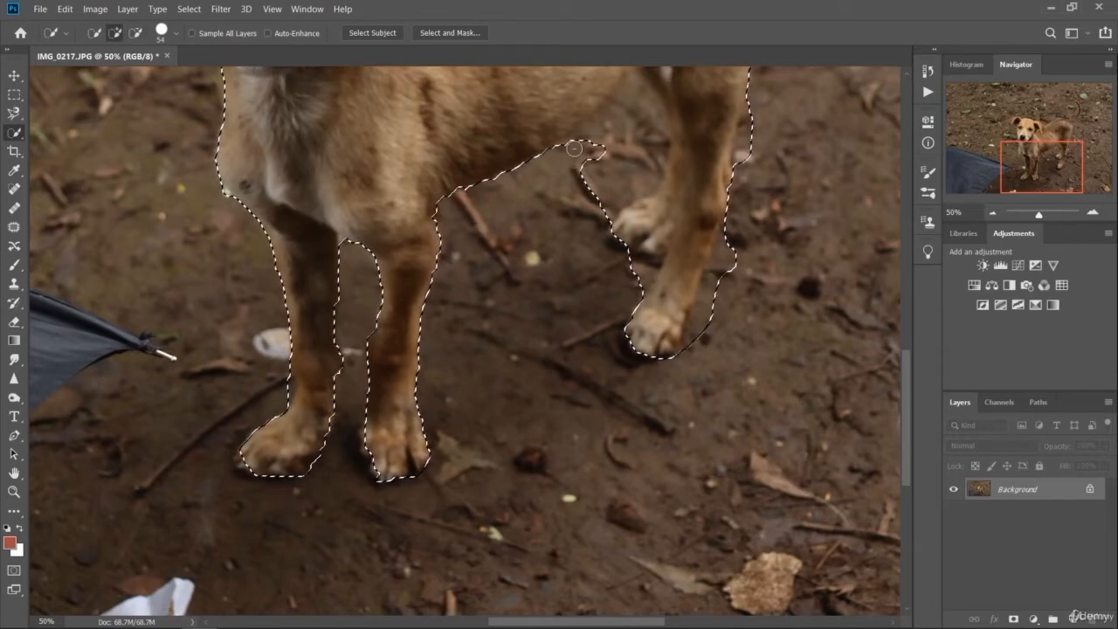
mouse_move(621, 116)
mouse_down()
mouse_move(597, 154)
mouse_move(587, 209)
mouse_up()
mouse_move(645, 105)
mouse_down()
mouse_move(659, 147)
mouse_move(653, 175)
mouse_move(657, 113)
mouse_move(642, 87)
mouse_move(651, 153)
mouse_move(677, 153)
mouse_move(678, 122)
mouse_up()
drag(559, 104, 633, 83)
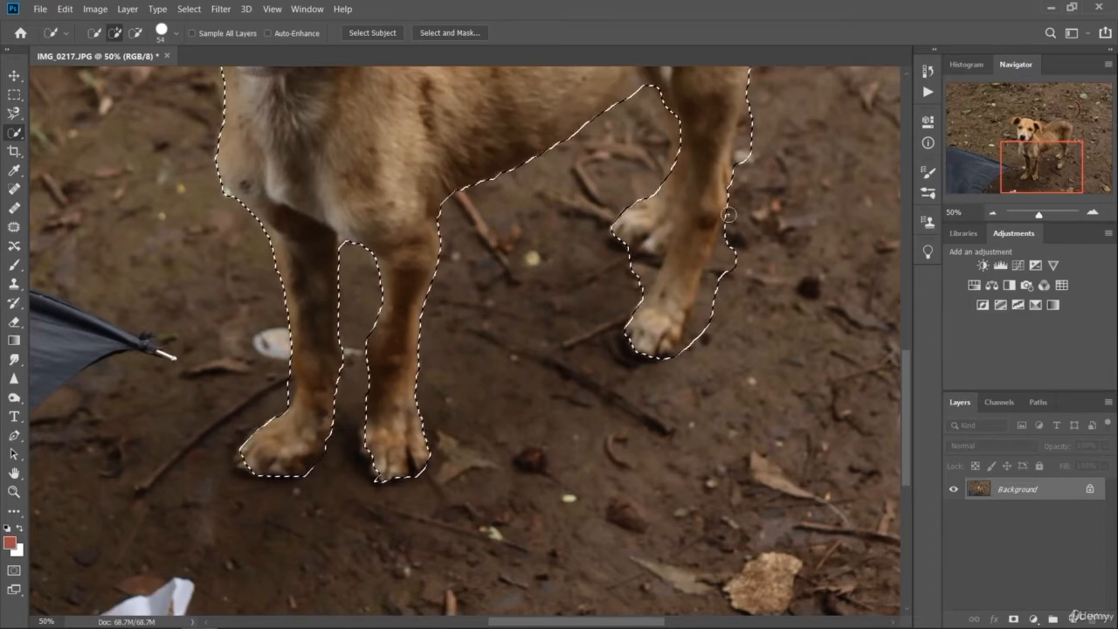
scroll(881, 415, up, 1)
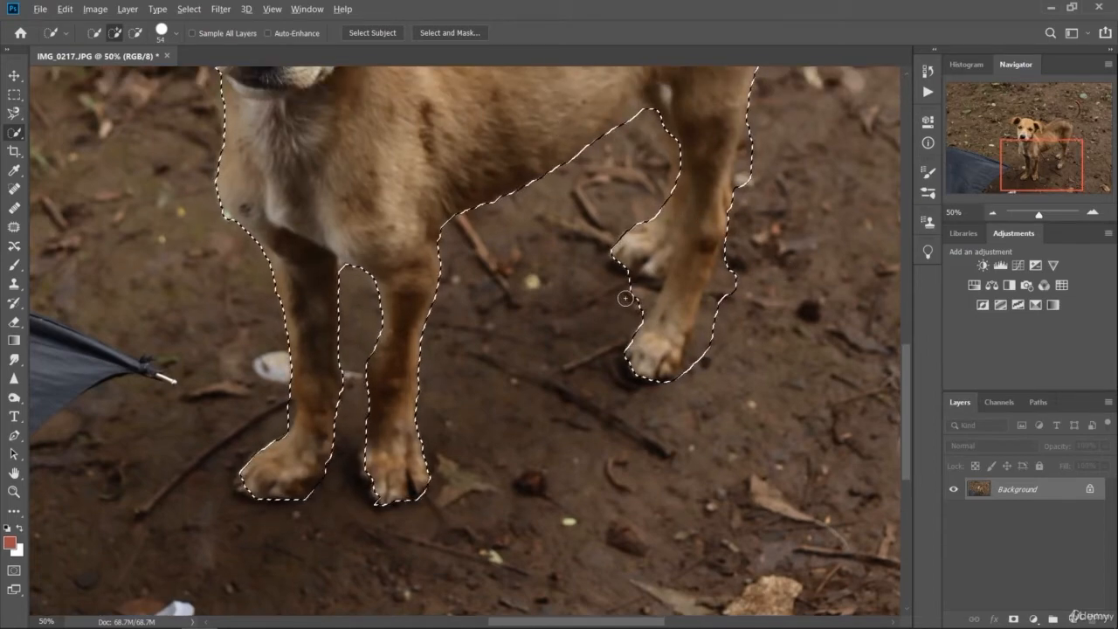
drag(628, 297, 636, 291)
scroll(635, 290, up, 1)
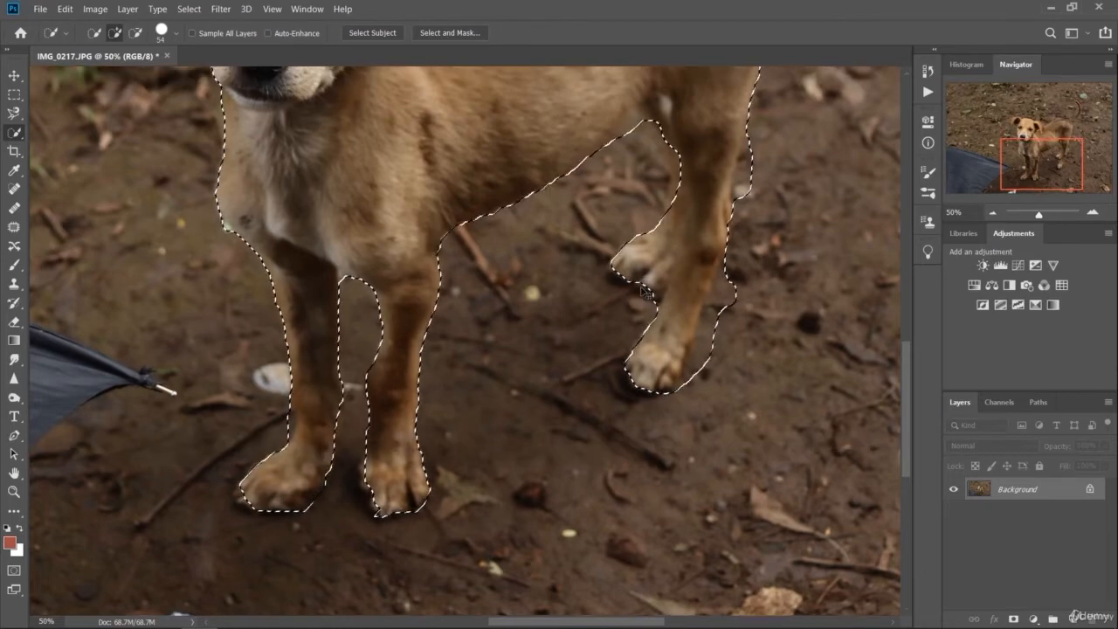
- Reduce the brush size to 29 px and subtract the ground around the hind paws and behind the hind leg
click(174, 33)
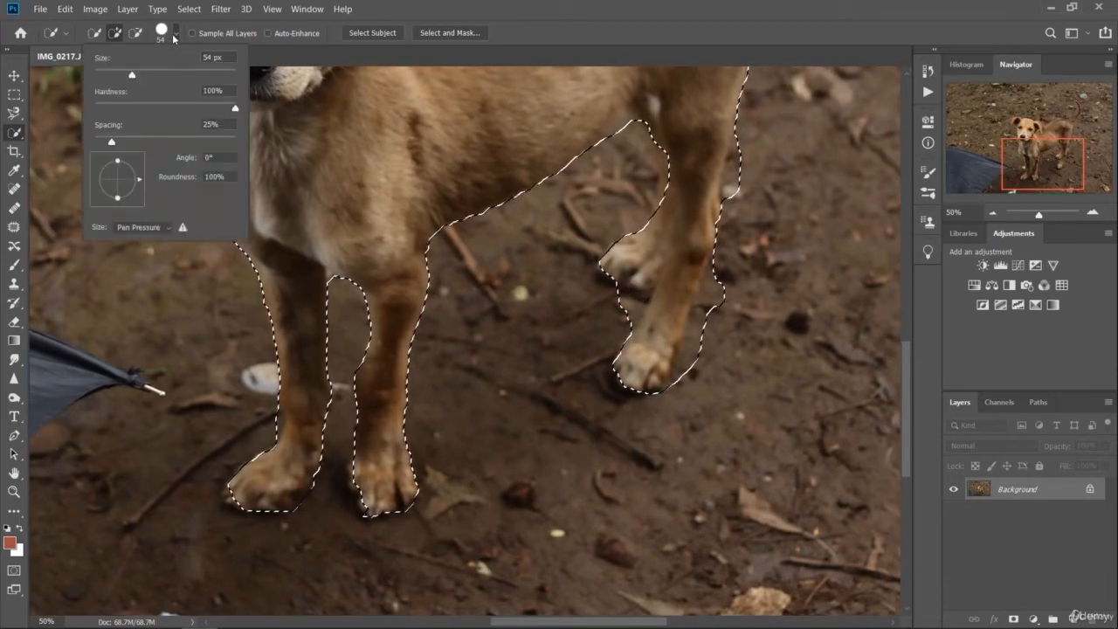
drag(138, 74, 125, 77)
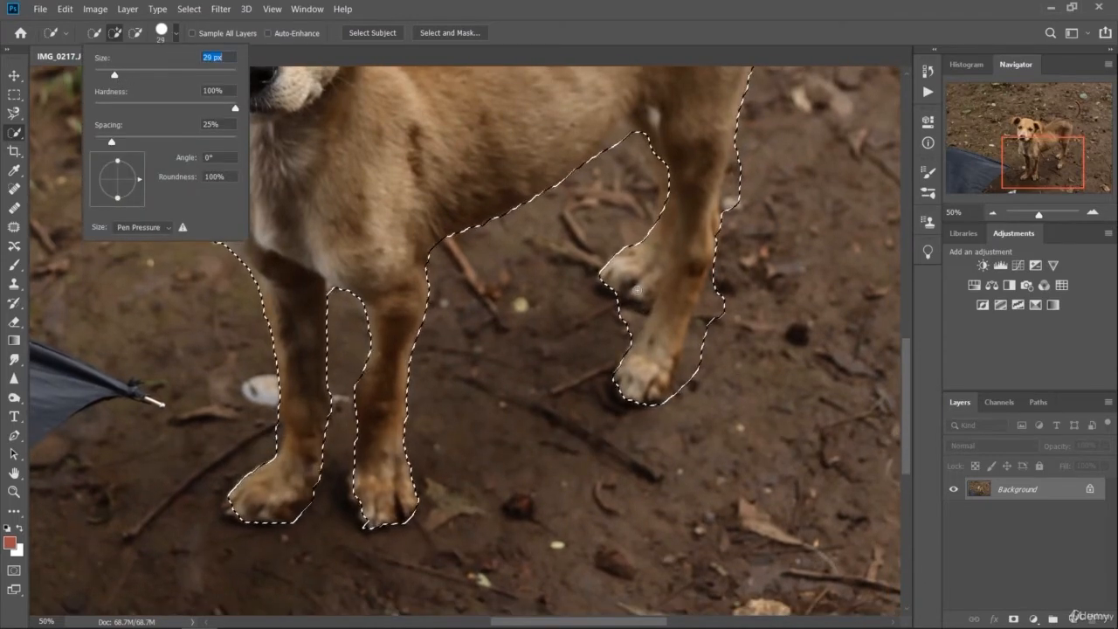
key(Return)
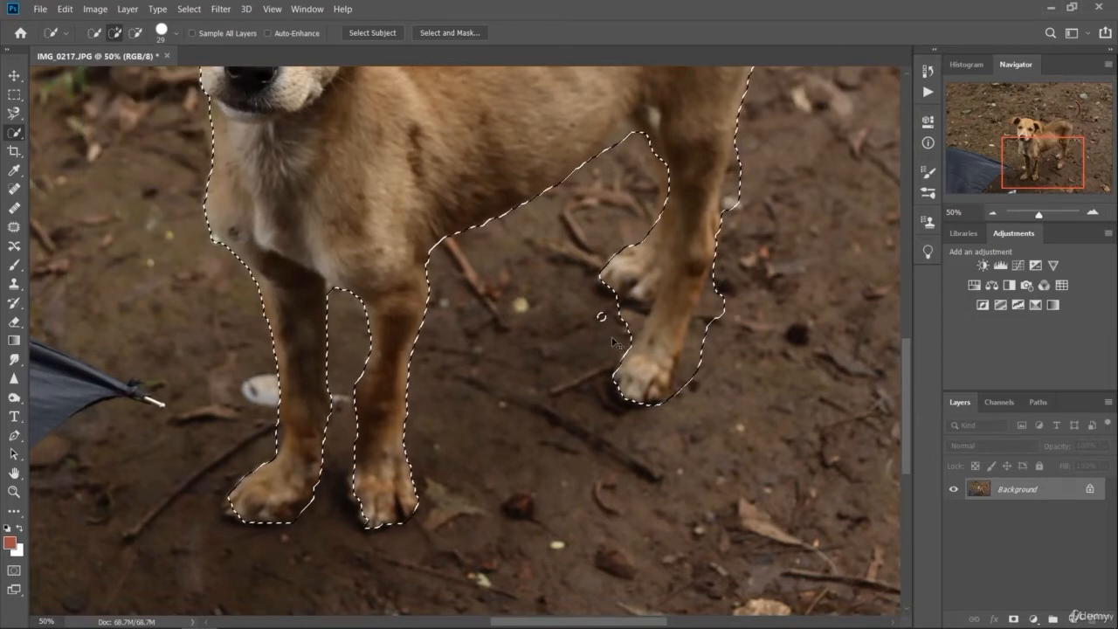
alt+click(616, 317)
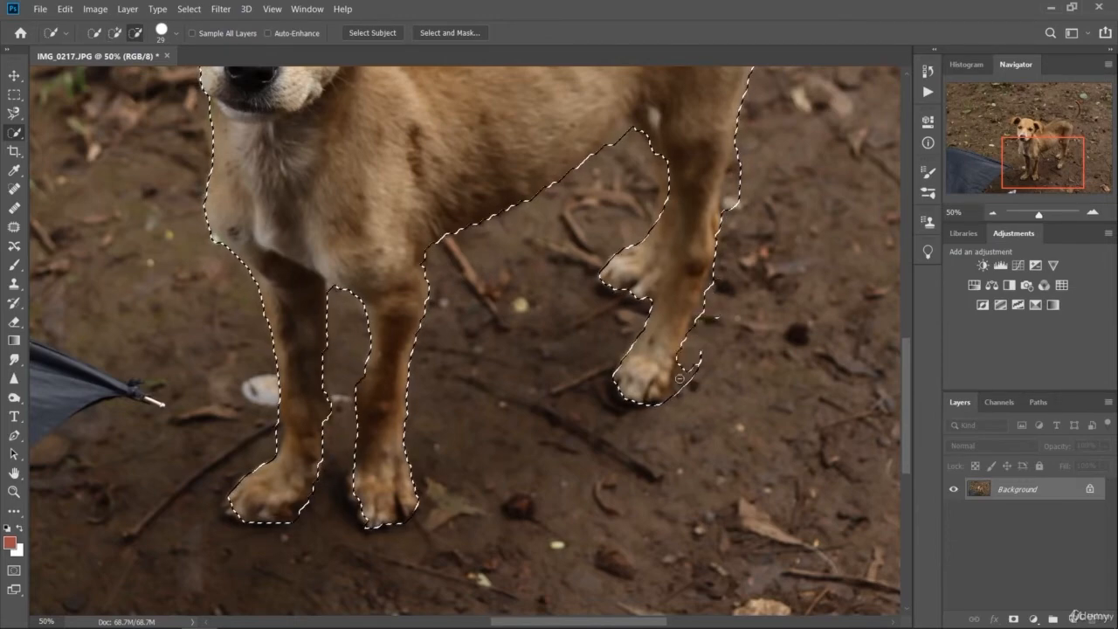
drag(667, 399, 688, 370)
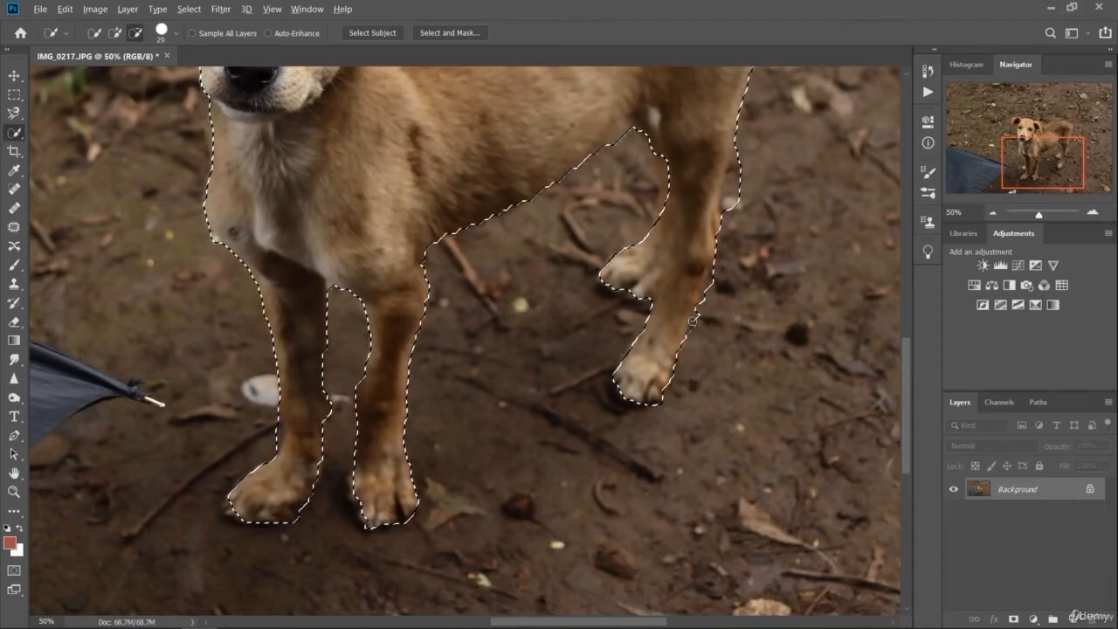
drag(693, 320, 707, 295)
scroll(723, 233, up, 1)
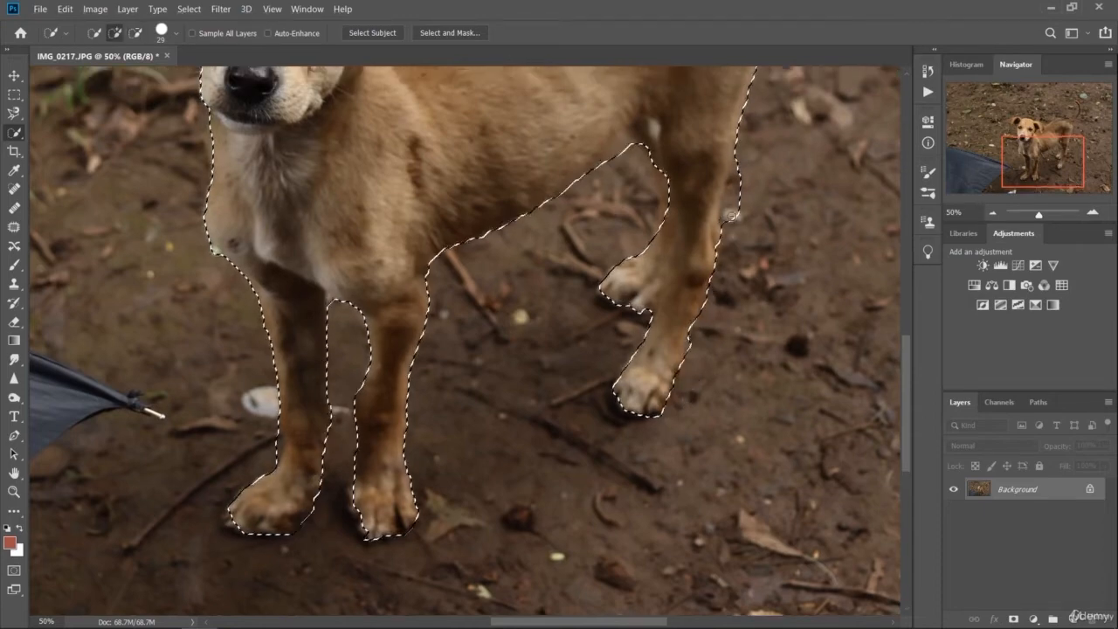
drag(725, 223, 739, 179)
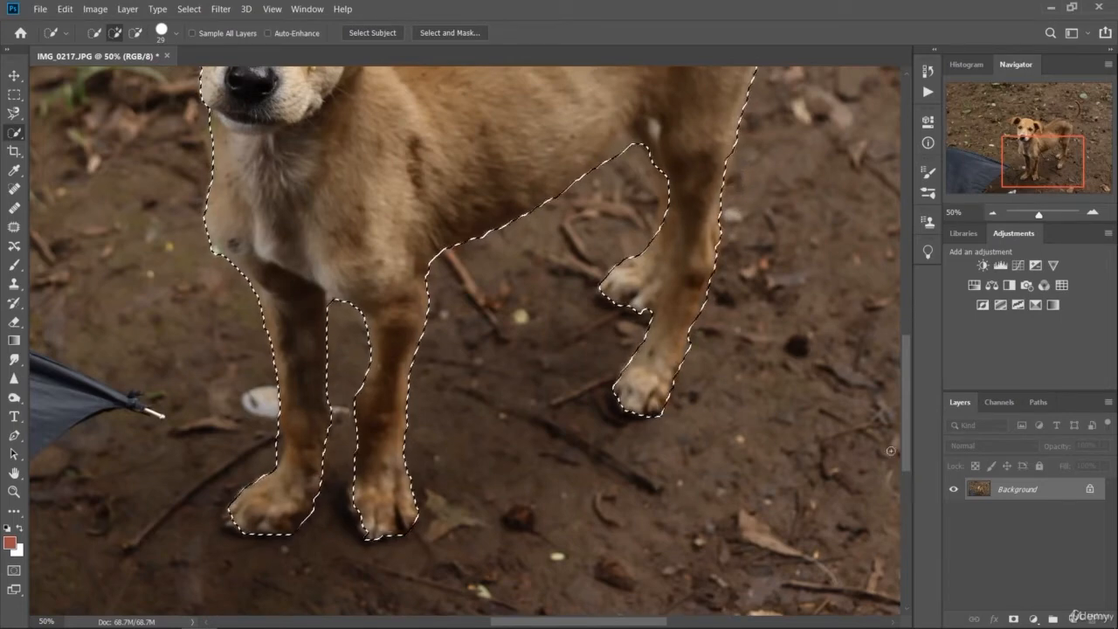
- Subtract the ground under the puppy's ear, beside its chin and neck, and above its rump from the selection
drag(903, 423, 898, 362)
key(alt)
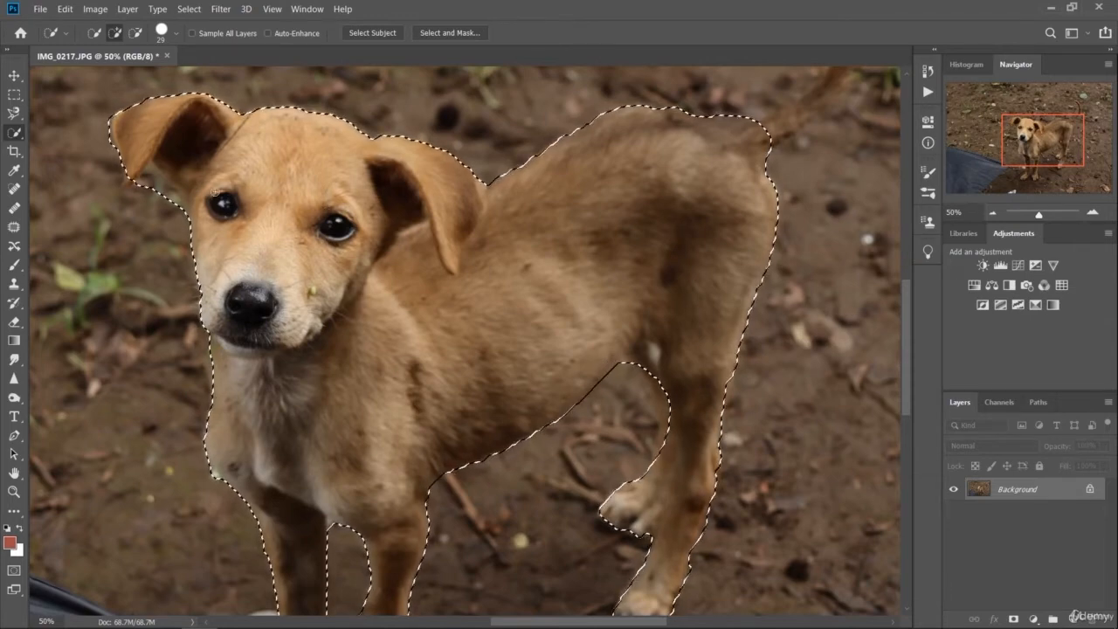
key(alt)
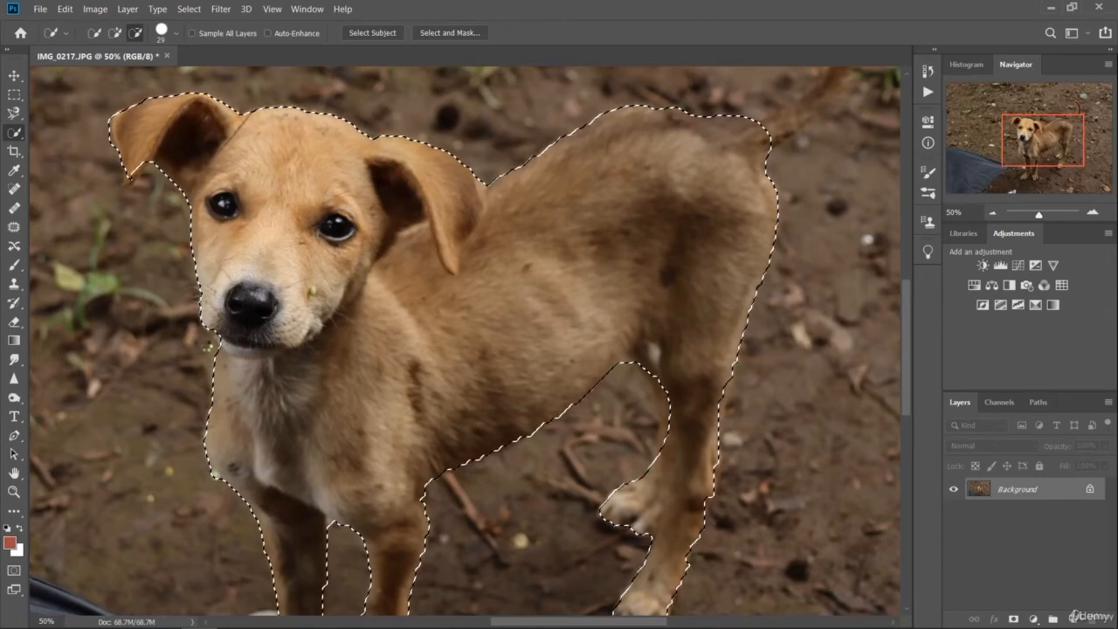
key(alt)
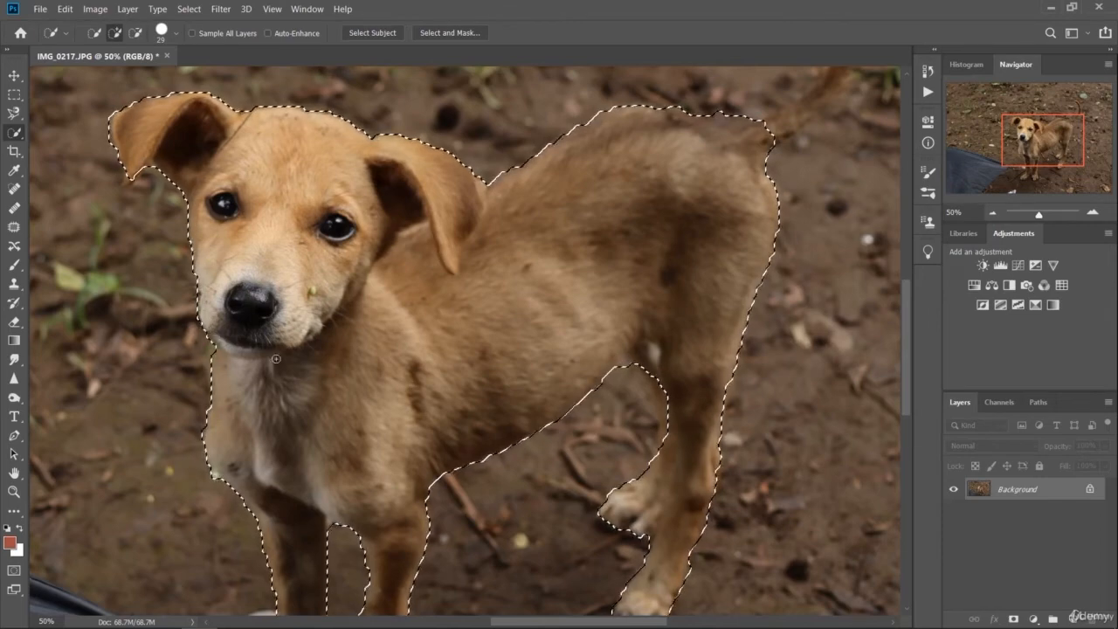
key(alt)
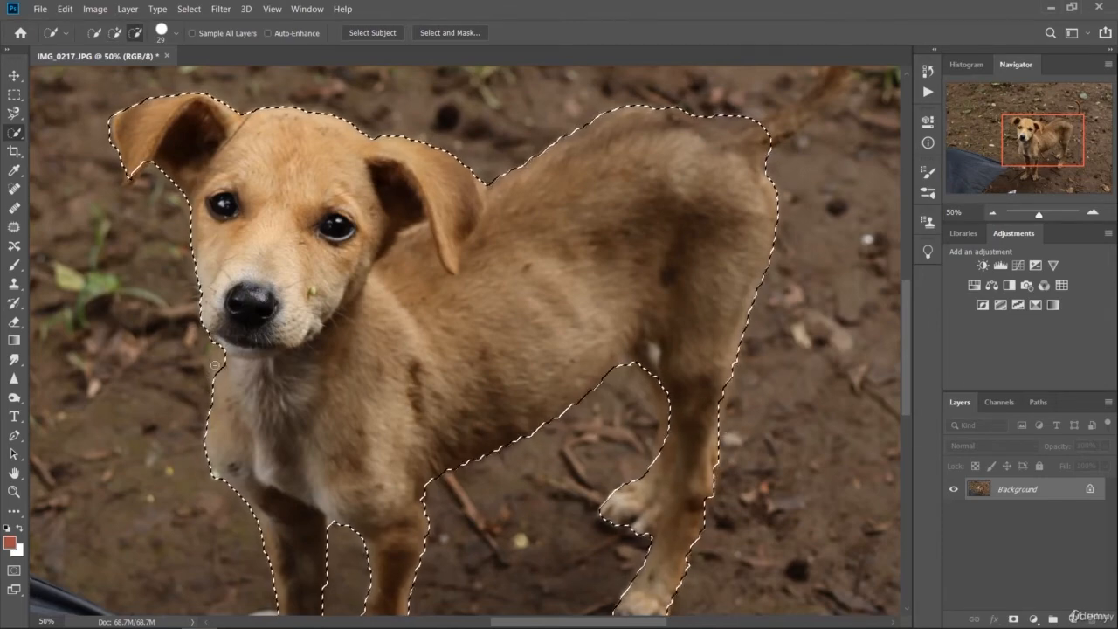
key(alt)
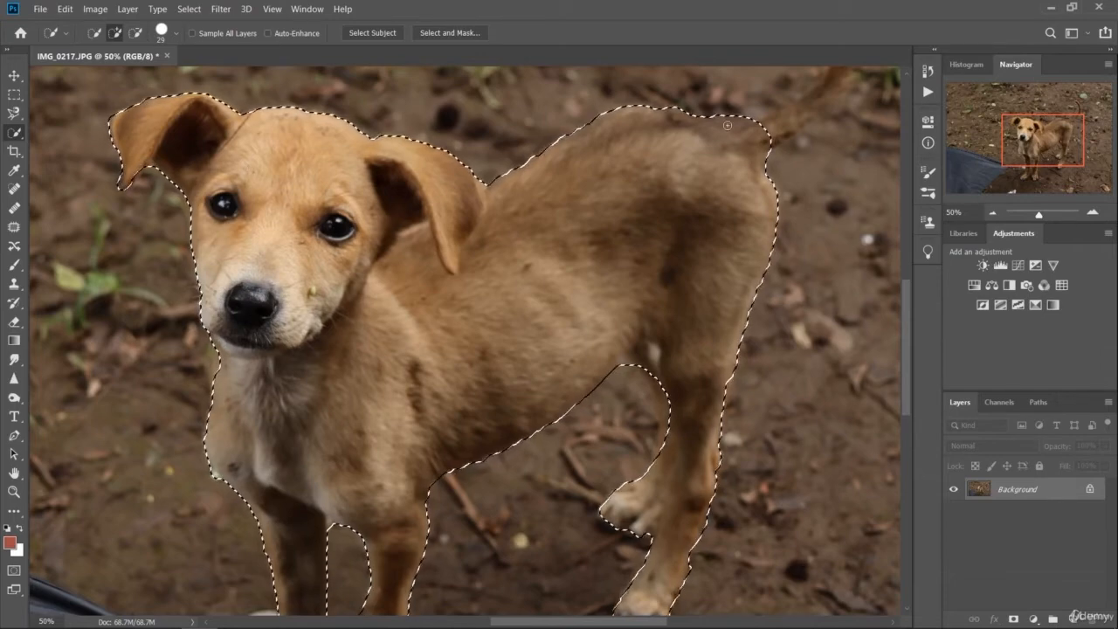
key(alt)
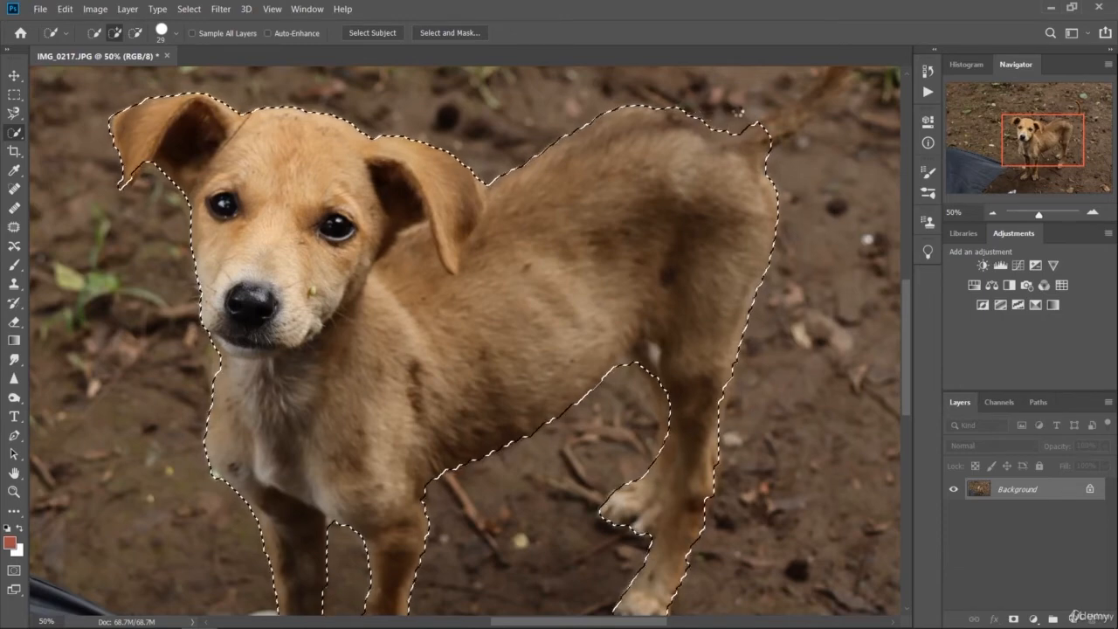
- Add the puppy's tail to the selection and subtract the ground picked up along the tail's outer edge
drag(903, 376, 903, 319)
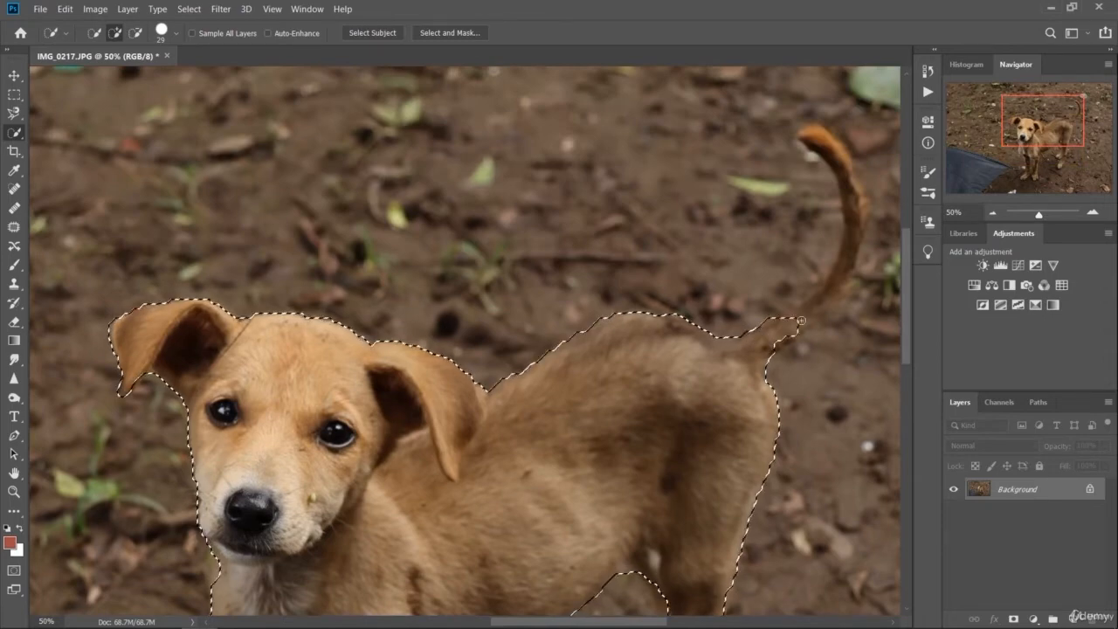
mouse_move(782, 330)
mouse_down()
mouse_move(832, 298)
mouse_move(856, 259)
mouse_move(861, 210)
mouse_move(835, 145)
mouse_move(799, 130)
mouse_up()
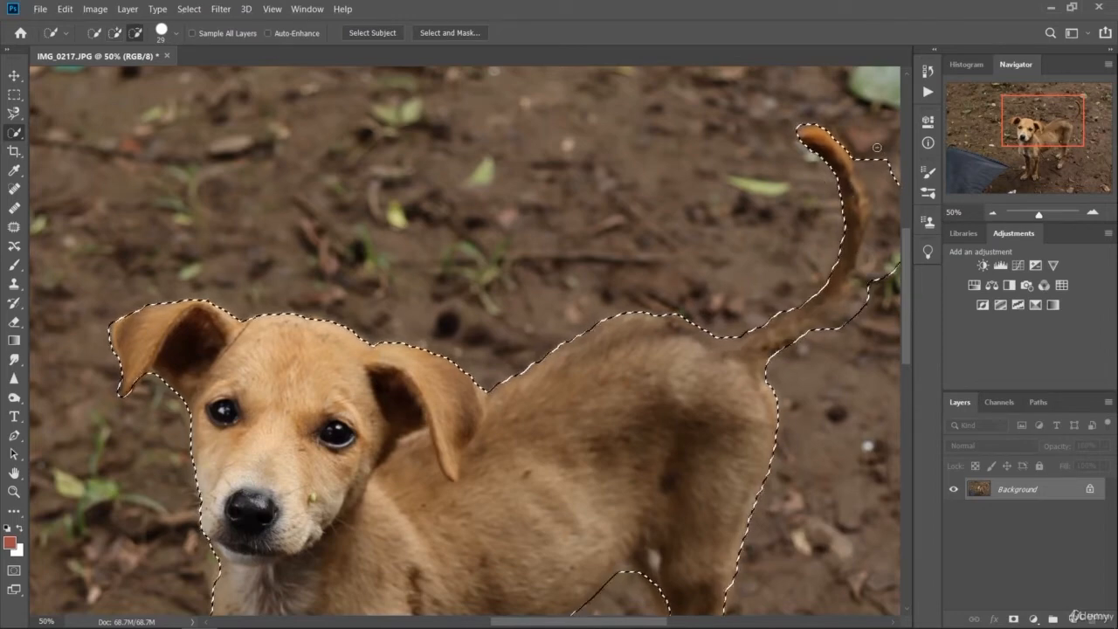
mouse_move(879, 153)
mouse_down()
mouse_move(885, 234)
mouse_move(865, 292)
mouse_move(869, 278)
mouse_move(842, 319)
mouse_move(791, 341)
mouse_up()
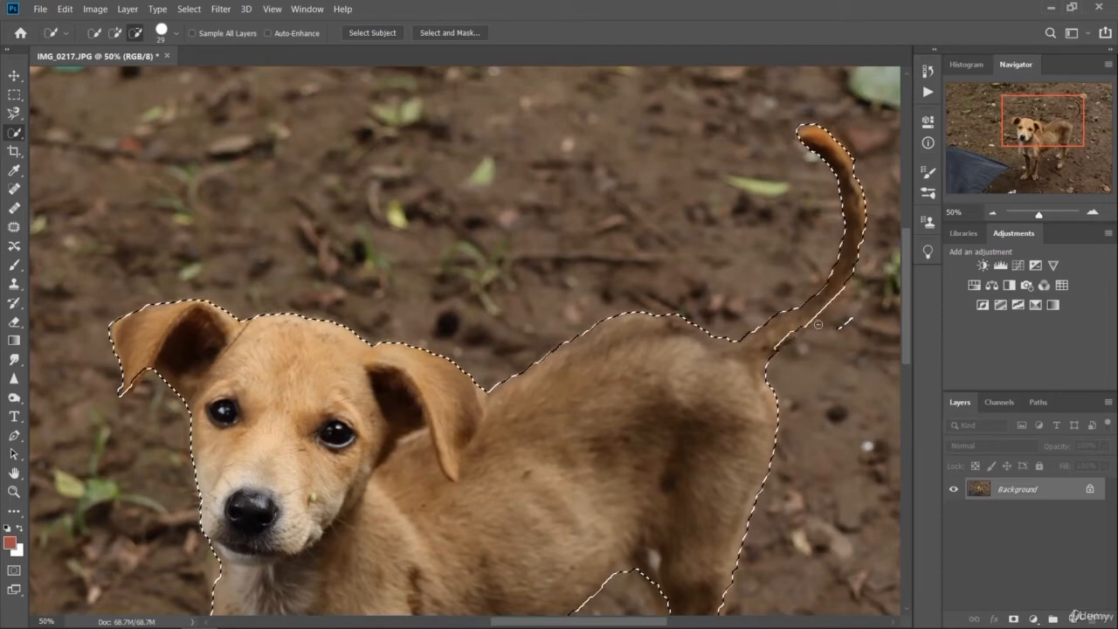
key(alt)
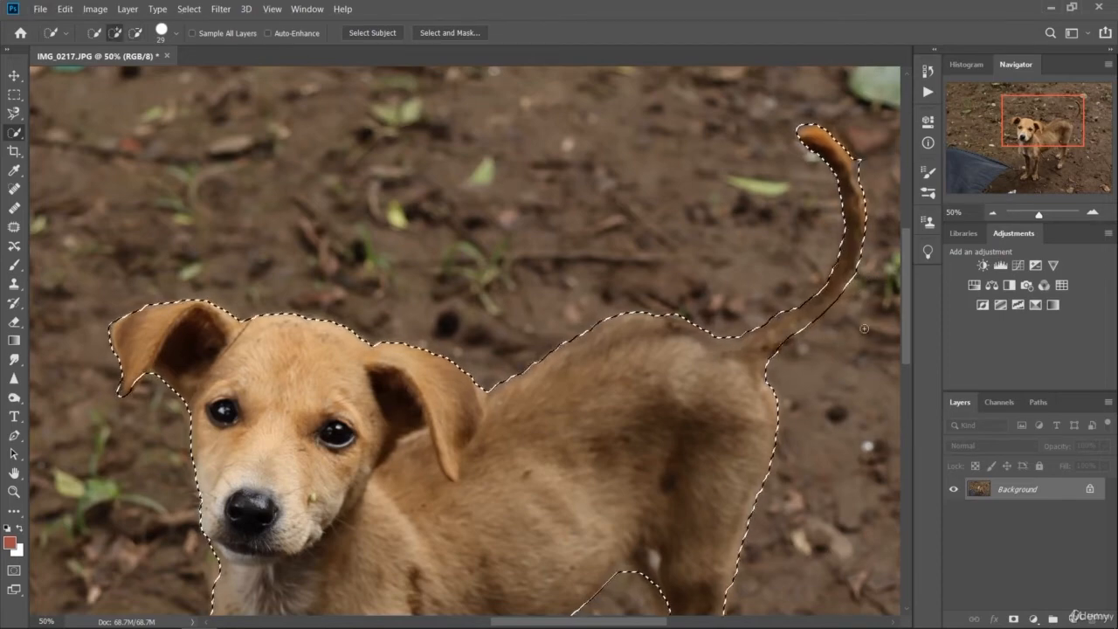
key(alt)
mouse_move(868, 302)
mouse_down()
mouse_move(852, 301)
mouse_move(818, 333)
mouse_move(860, 249)
mouse_move(834, 313)
mouse_move(852, 262)
mouse_move(844, 229)
mouse_move(838, 288)
mouse_move(810, 336)
mouse_up()
key(alt)
key(alt)
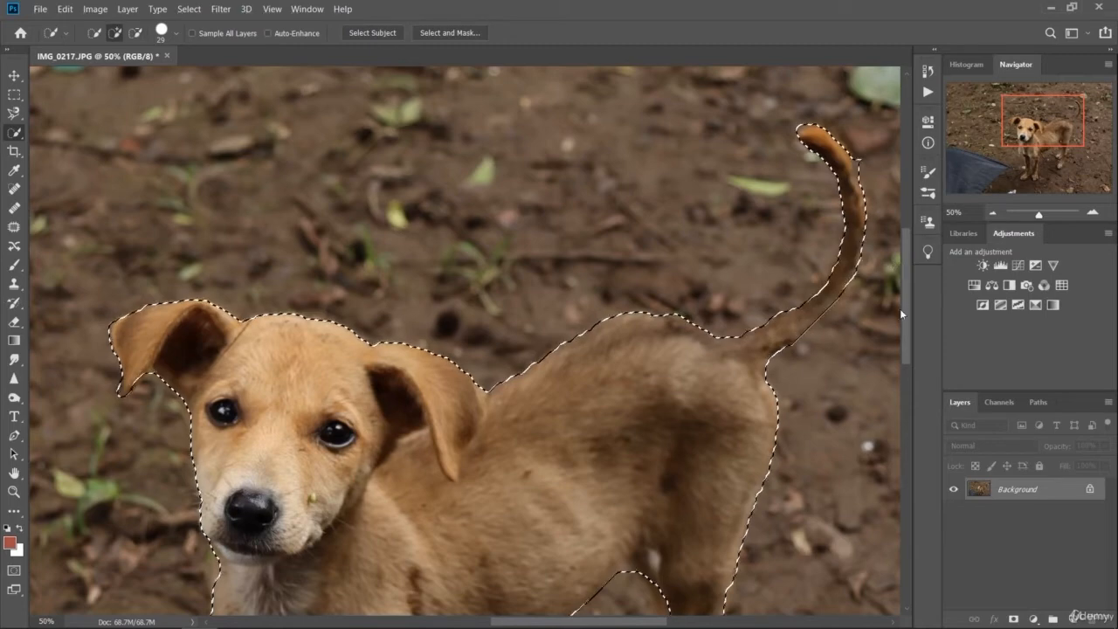
- Check the whole puppy outline and add a layer mask from the selection to hide the background
scroll(905, 301, up, 3)
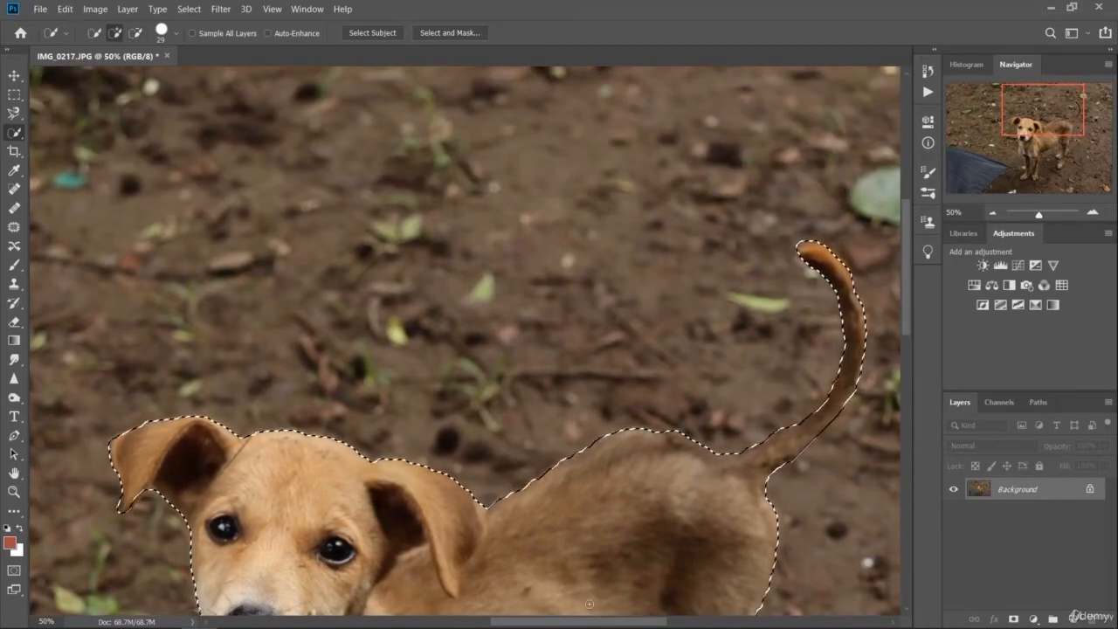
scroll(707, 554, right, 5)
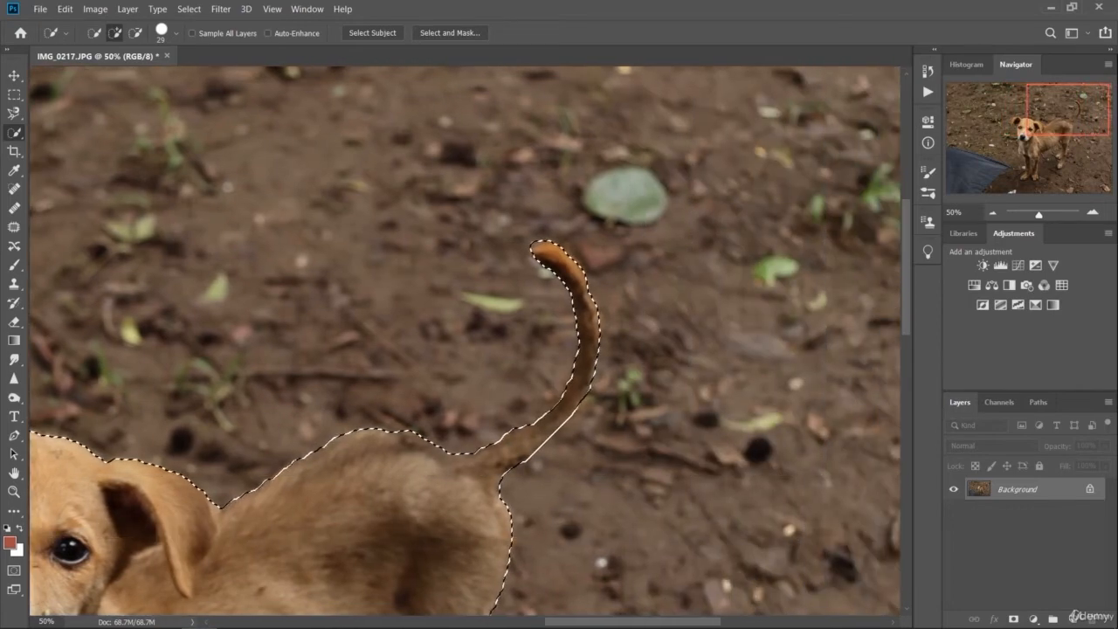
scroll(618, 533, left, 5)
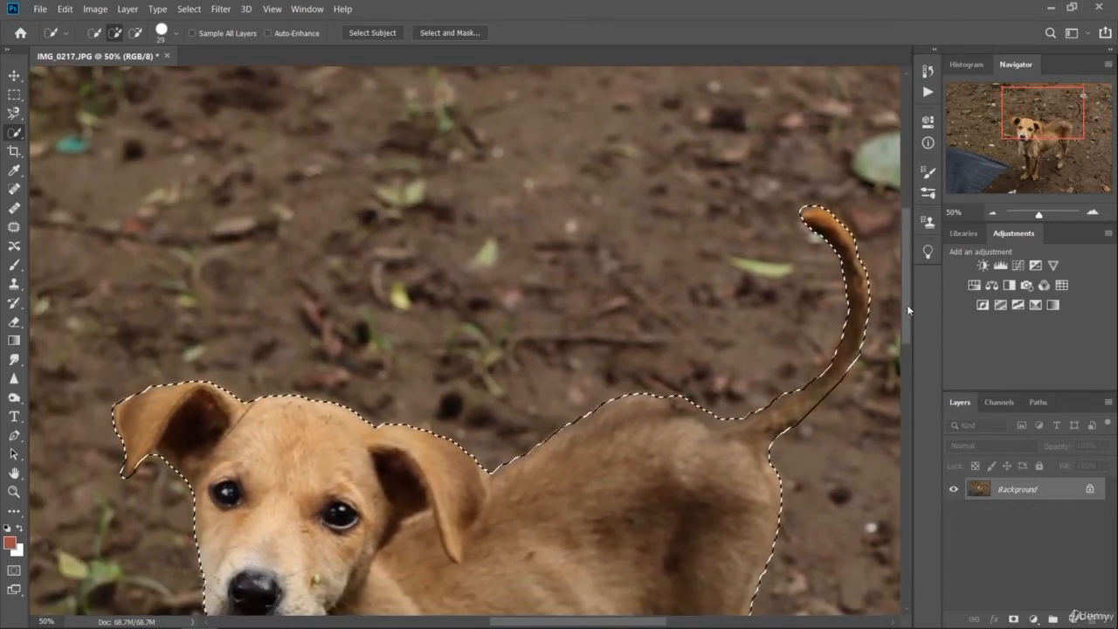
drag(907, 304, 902, 385)
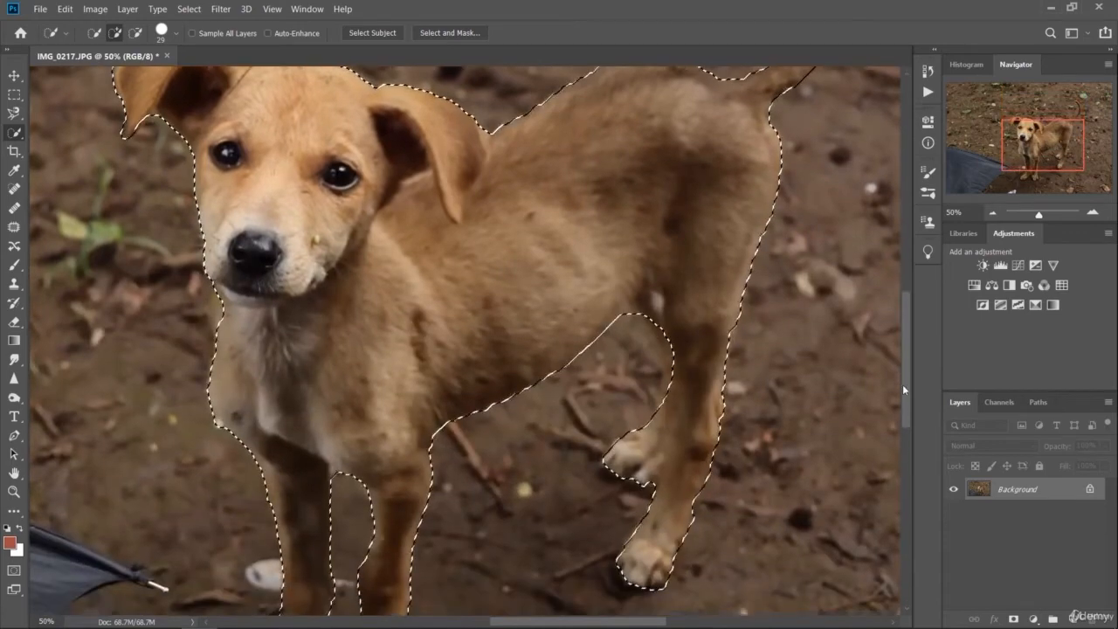
key(ctrl+minus)
key(ctrl+minus)
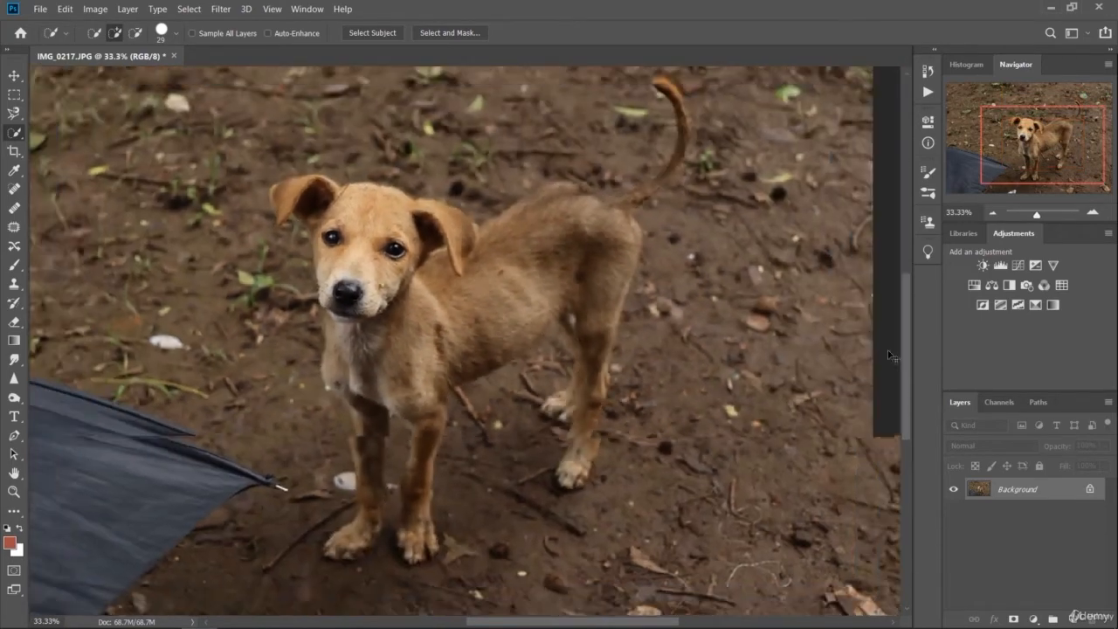
drag(904, 374, 903, 360)
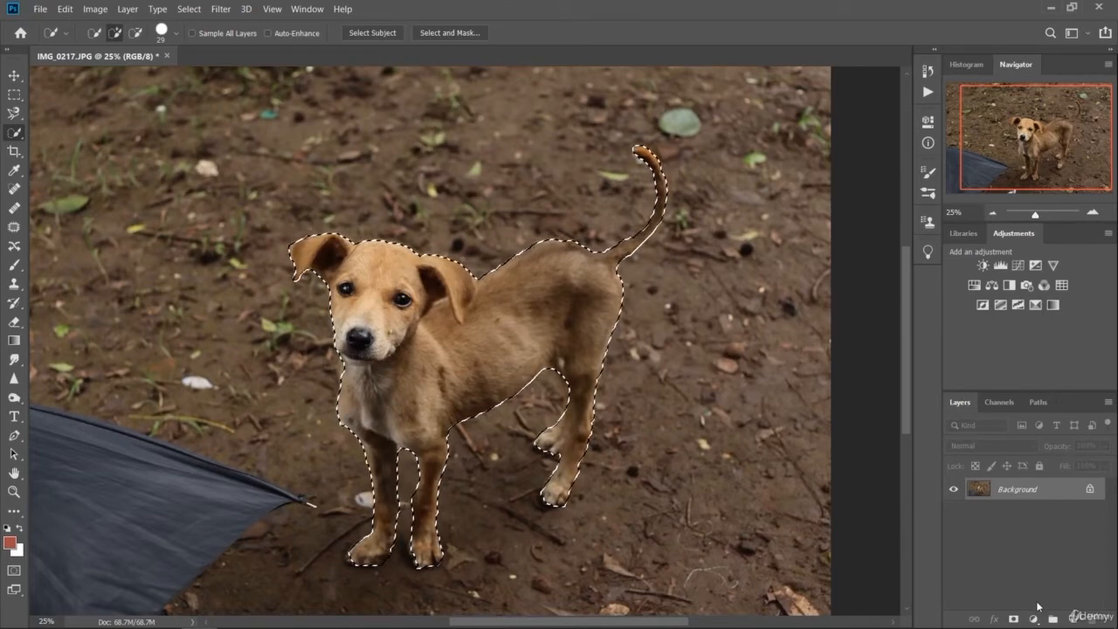
click(1013, 619)
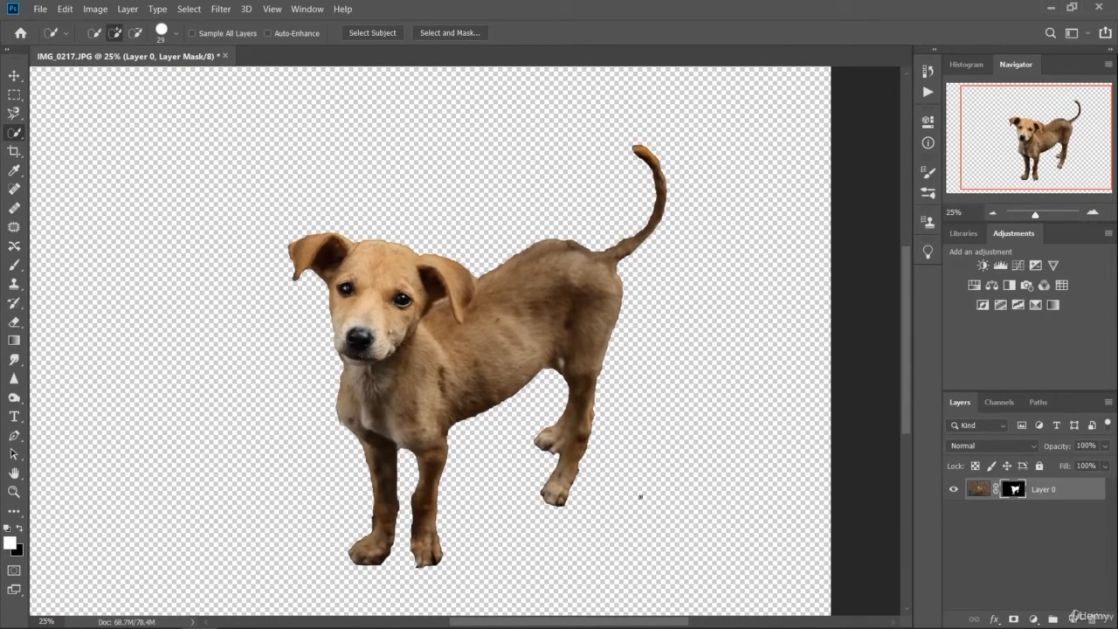
- Move the masked puppy layer diagonally down and to the right with the Move tool, bringing the whole head into view
key(ctrl+plus)
key(ctrl+plus)
key(ctrl+plus)
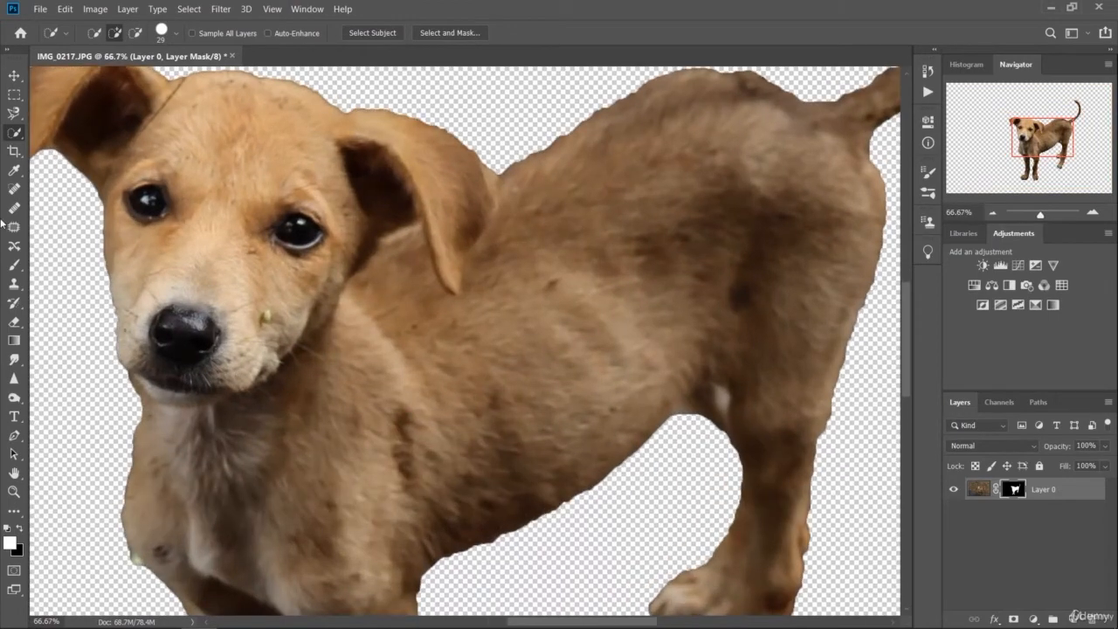
drag(278, 288, 618, 515)
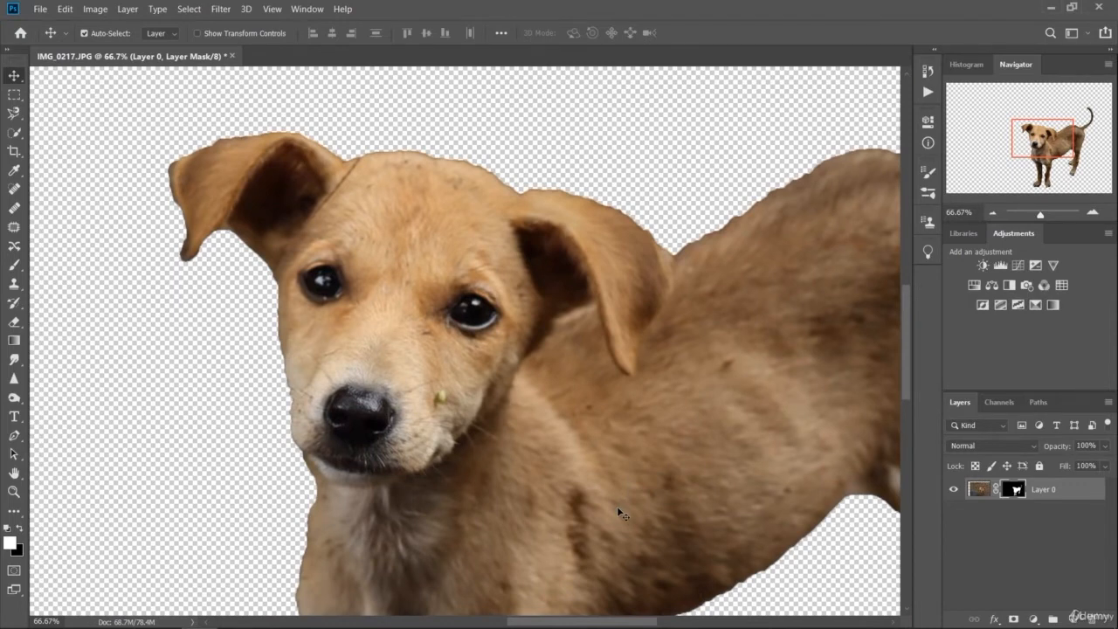
- Open the puppy's layer mask in Select and Mask and set the view transparency to 34%
key(alt+ctrl+r)
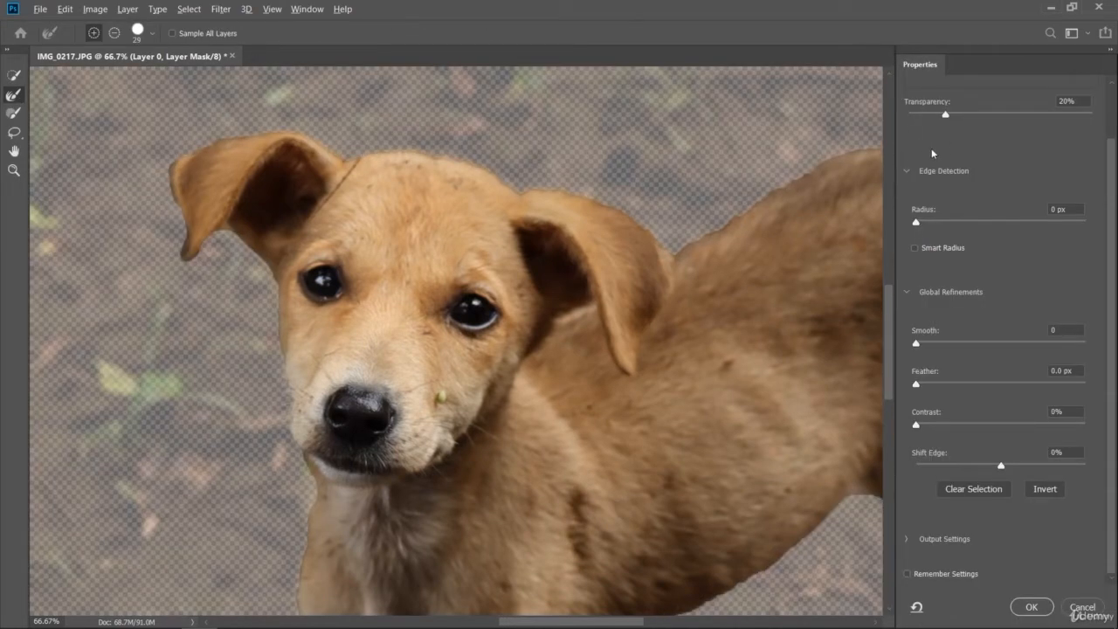
drag(949, 117, 973, 117)
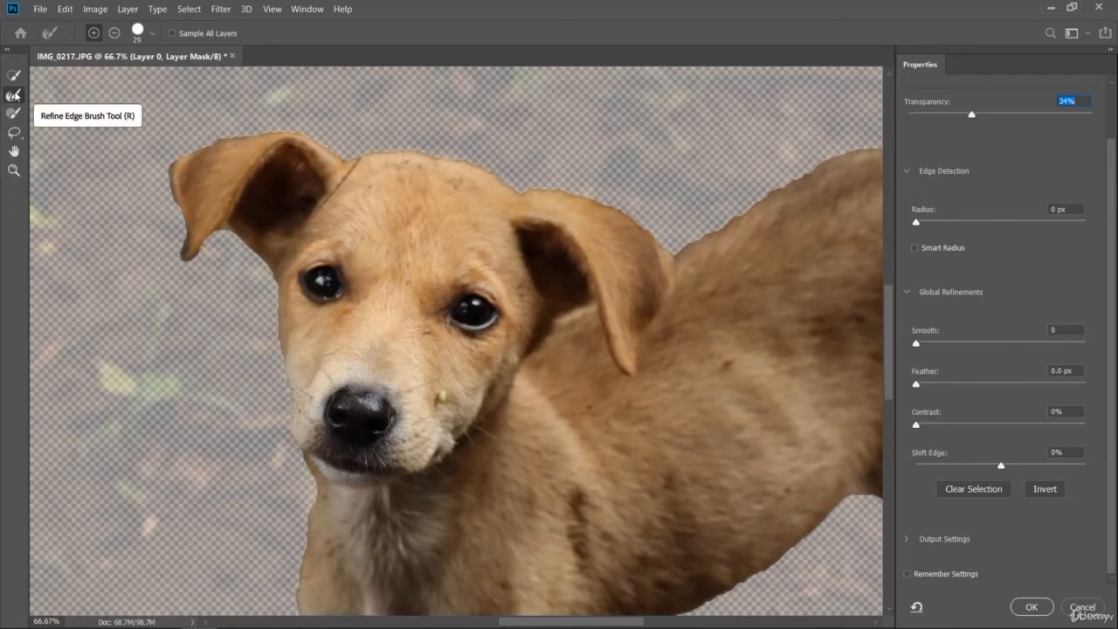
click(153, 38)
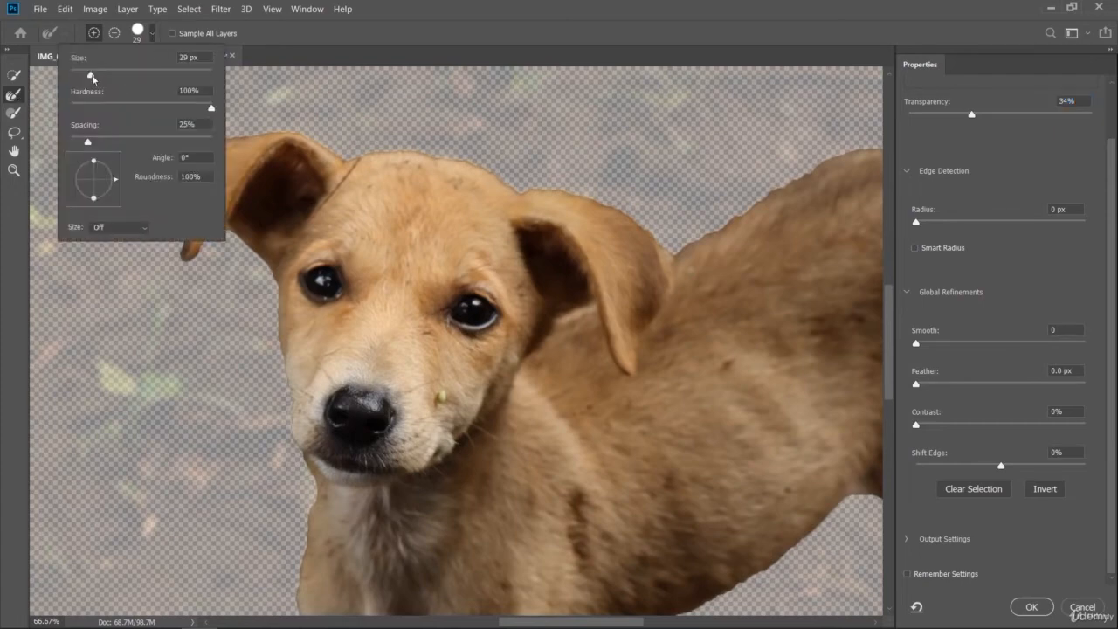
drag(92, 77, 98, 79)
key(Return)
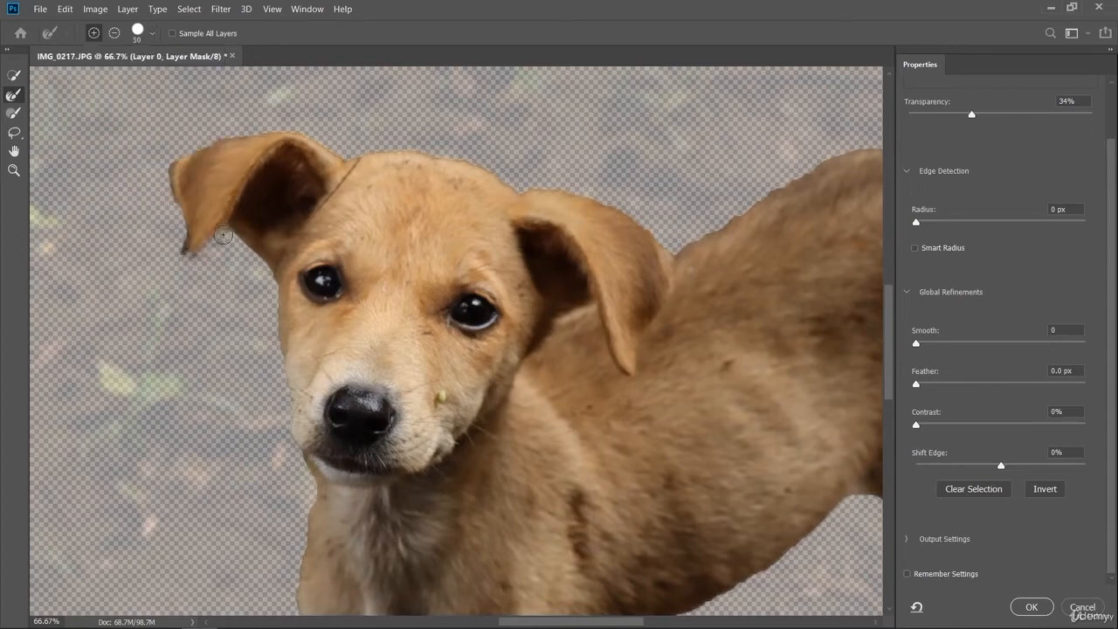
key(ctrl+z)
- Set the Refine Edge Brush size to 20 px and refine the mask edge around the ears, head, rump and tail base
click(152, 36)
drag(106, 76, 85, 76)
key(Return)
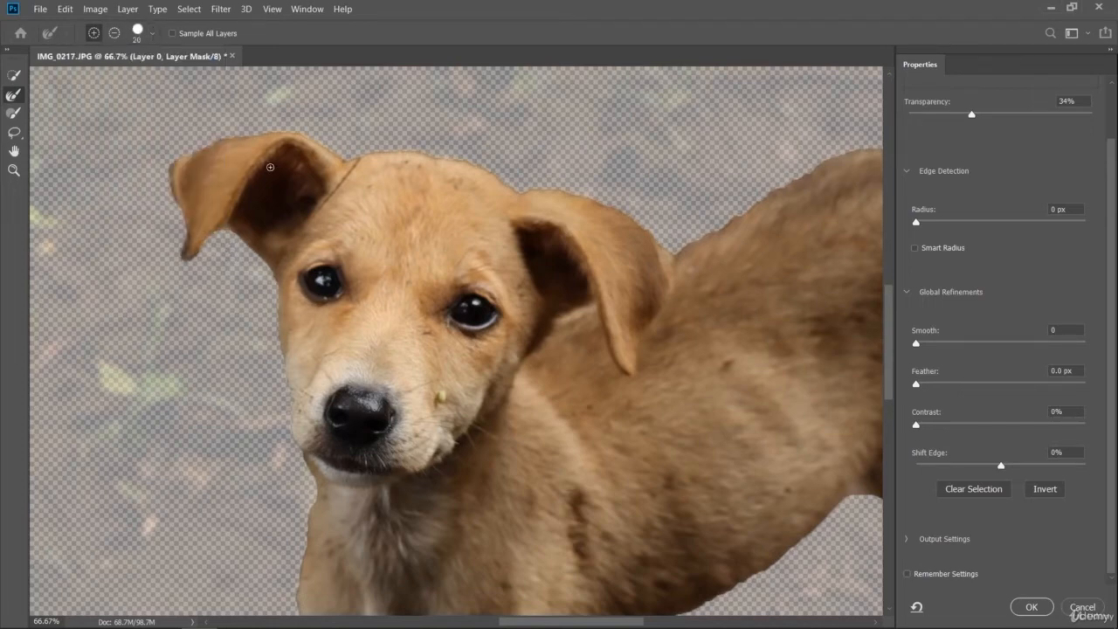
click(113, 33)
click(91, 35)
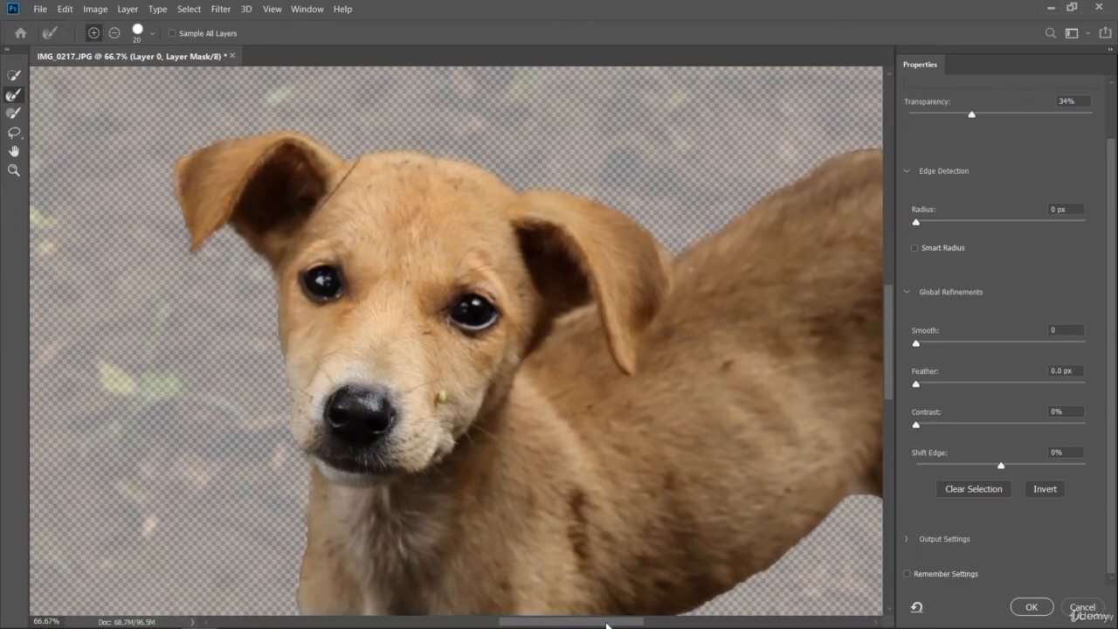
drag(606, 626, 675, 625)
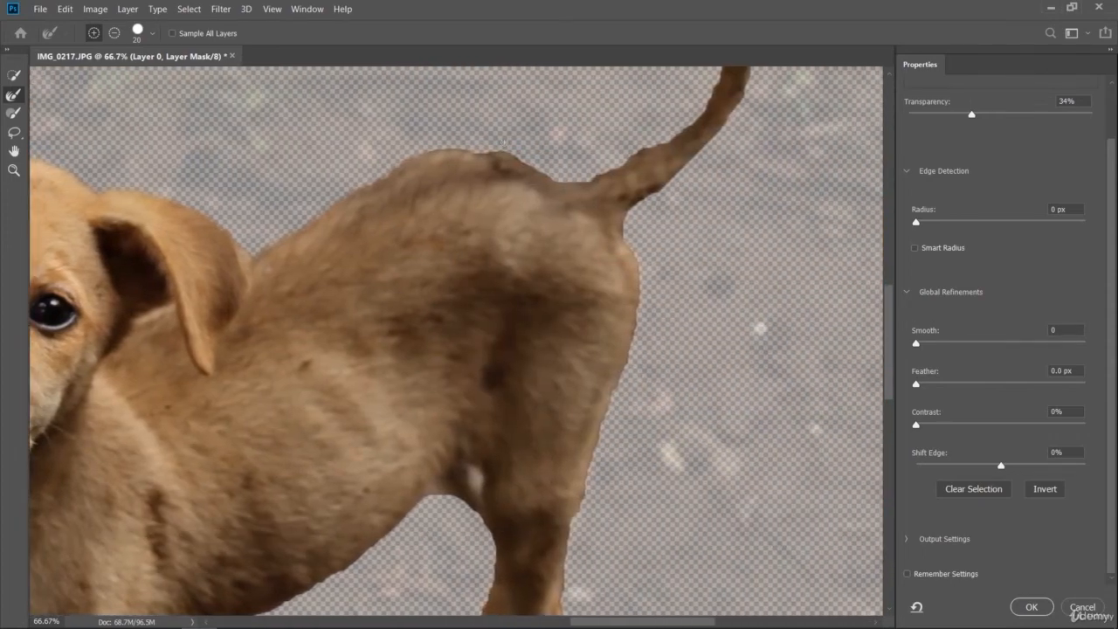
mouse_move(411, 158)
mouse_down()
mouse_move(505, 153)
mouse_move(597, 183)
mouse_move(674, 143)
mouse_move(709, 94)
mouse_move(605, 176)
mouse_move(662, 142)
mouse_up()
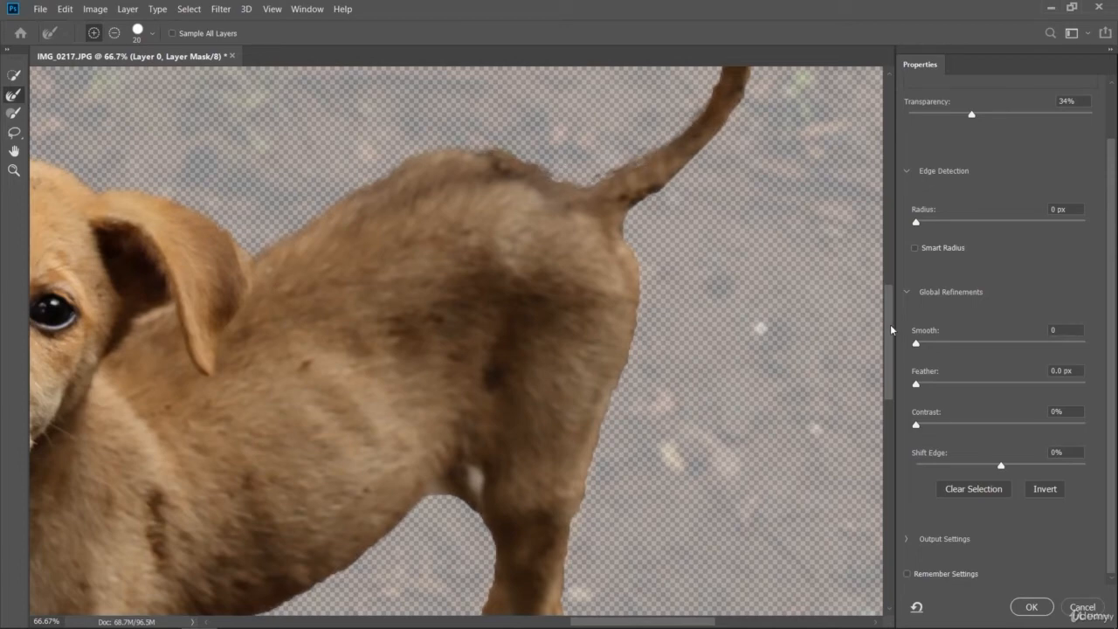
- Refine the mask edge along the puppy's chest and its left-hand front leg and paw with the Refine Edge Brush
scroll(890, 324, down, 8)
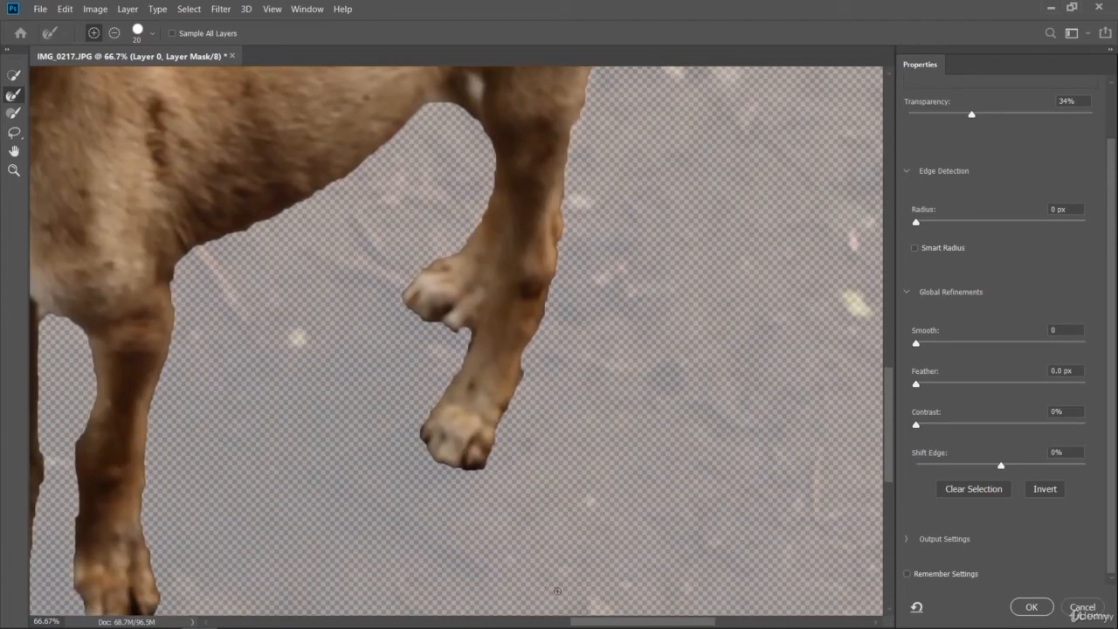
drag(602, 623, 547, 623)
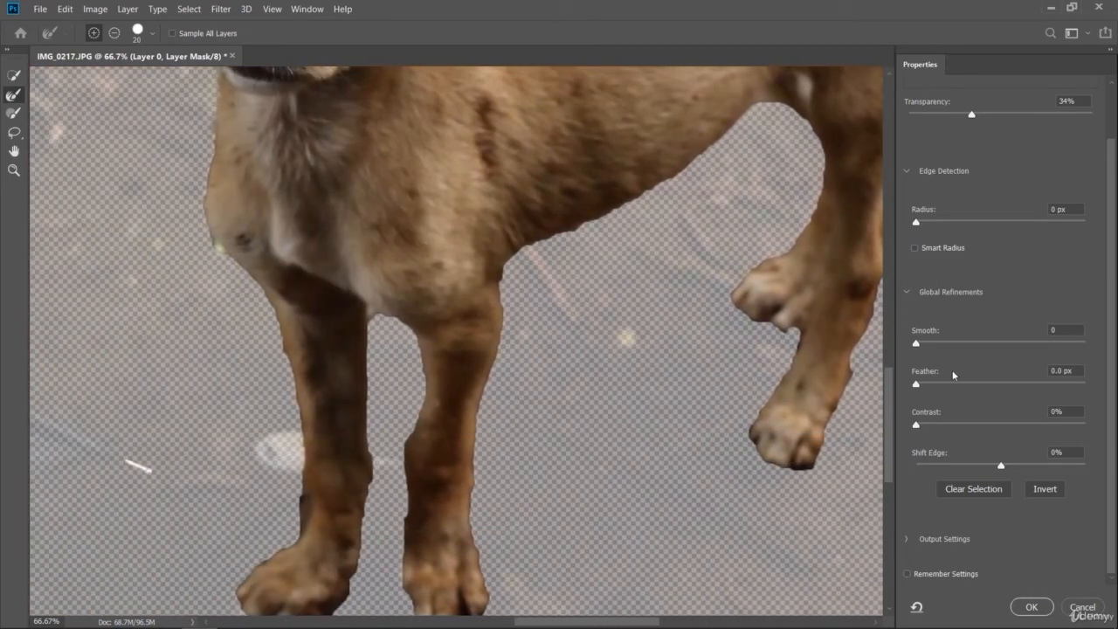
drag(886, 387, 886, 407)
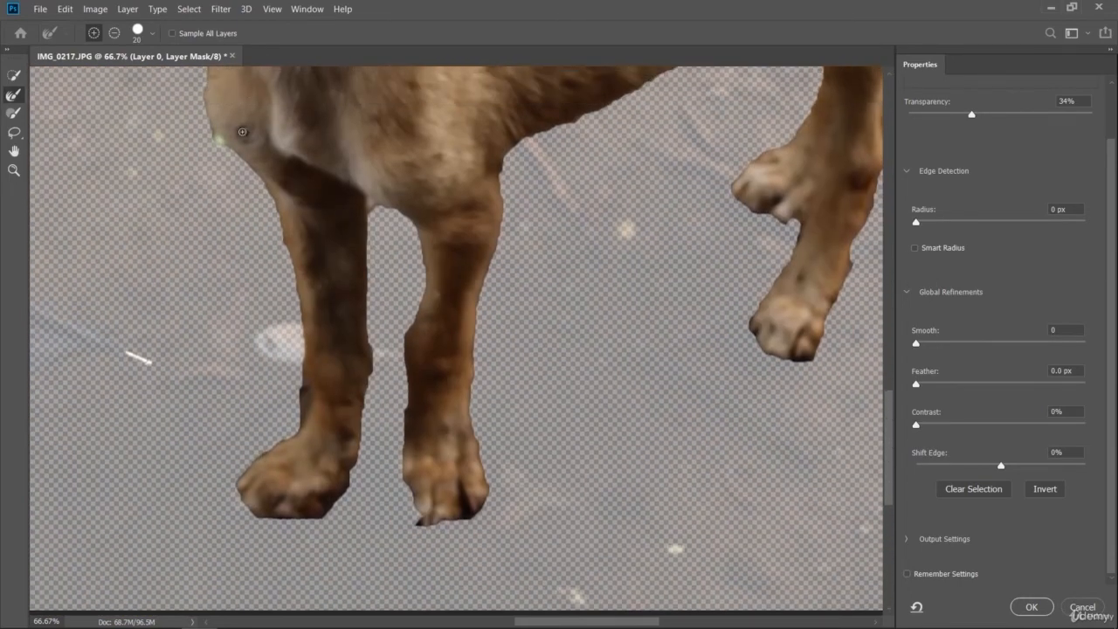
mouse_move(202, 102)
mouse_down()
mouse_move(267, 187)
mouse_move(290, 260)
mouse_up()
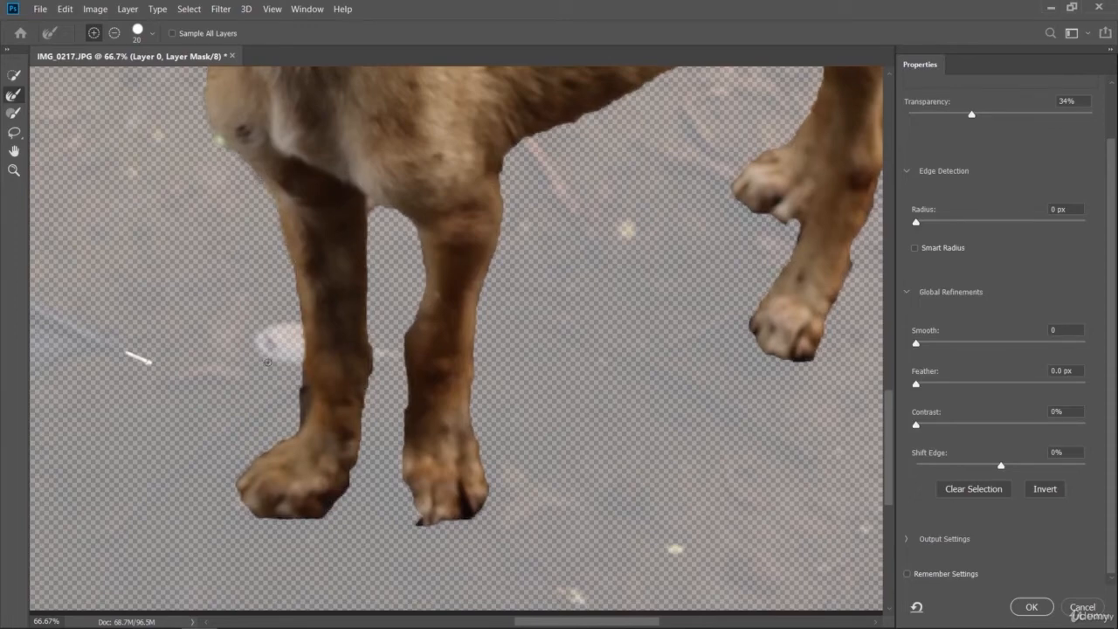
mouse_move(235, 492)
mouse_down()
mouse_move(295, 436)
mouse_move(309, 359)
mouse_move(299, 418)
mouse_move(308, 387)
mouse_move(304, 310)
mouse_move(279, 225)
mouse_up()
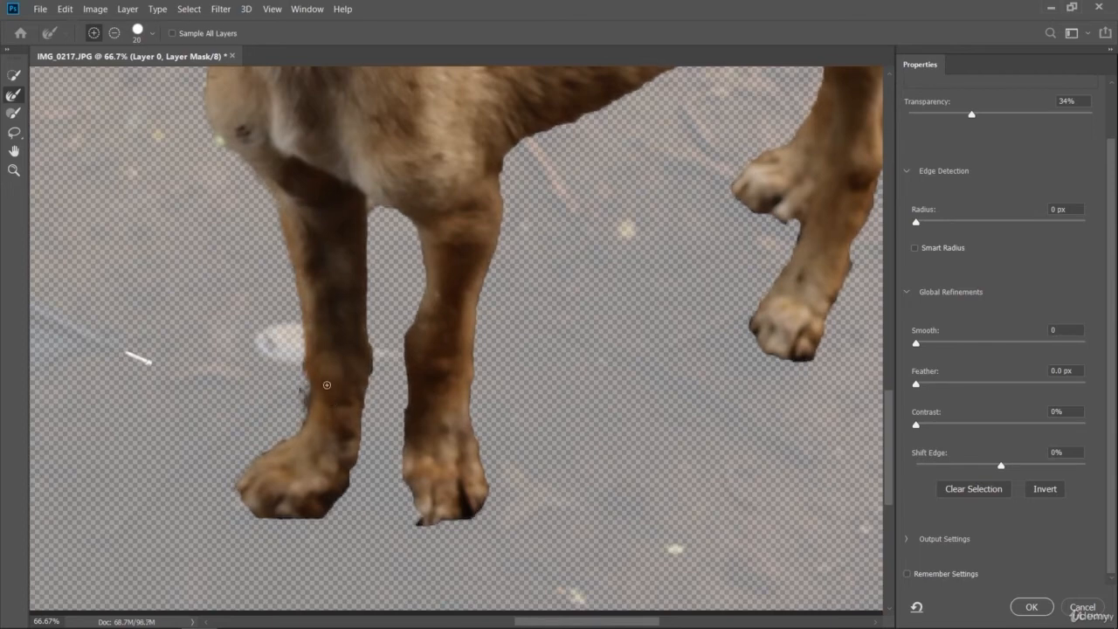
mouse_move(304, 357)
mouse_down()
mouse_move(297, 412)
mouse_move(319, 347)
mouse_up()
mouse_move(254, 517)
mouse_down()
mouse_move(318, 520)
mouse_move(348, 497)
mouse_move(374, 335)
mouse_up()
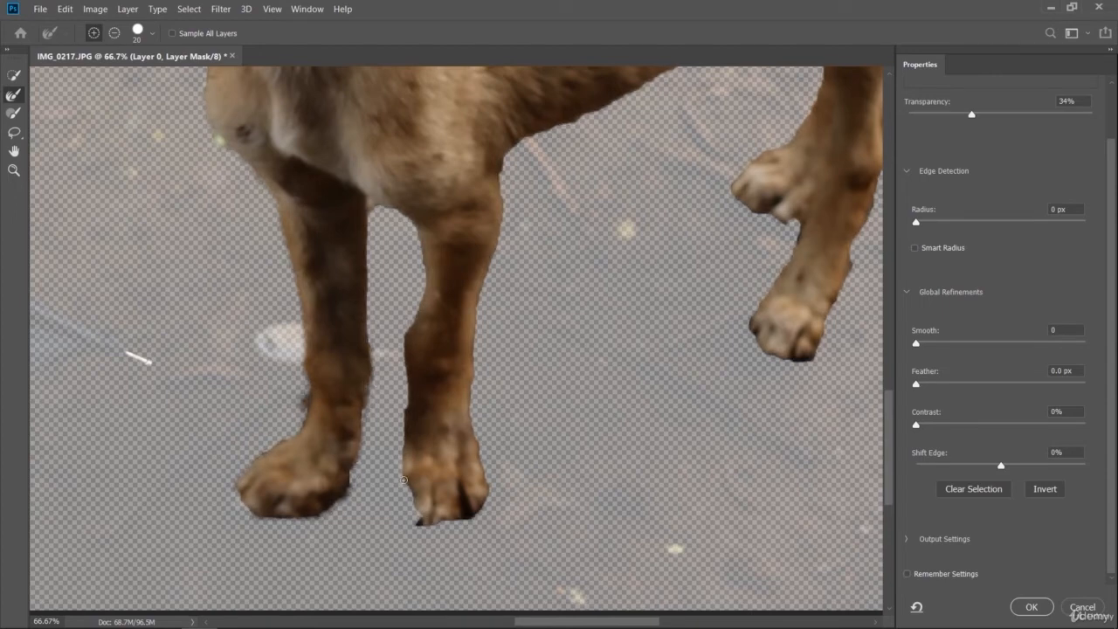
- Refine the mask edge around the right-hand front leg and paw and around the puppy's hind paws
mouse_move(420, 527)
mouse_down()
mouse_move(486, 505)
mouse_move(479, 455)
mouse_up()
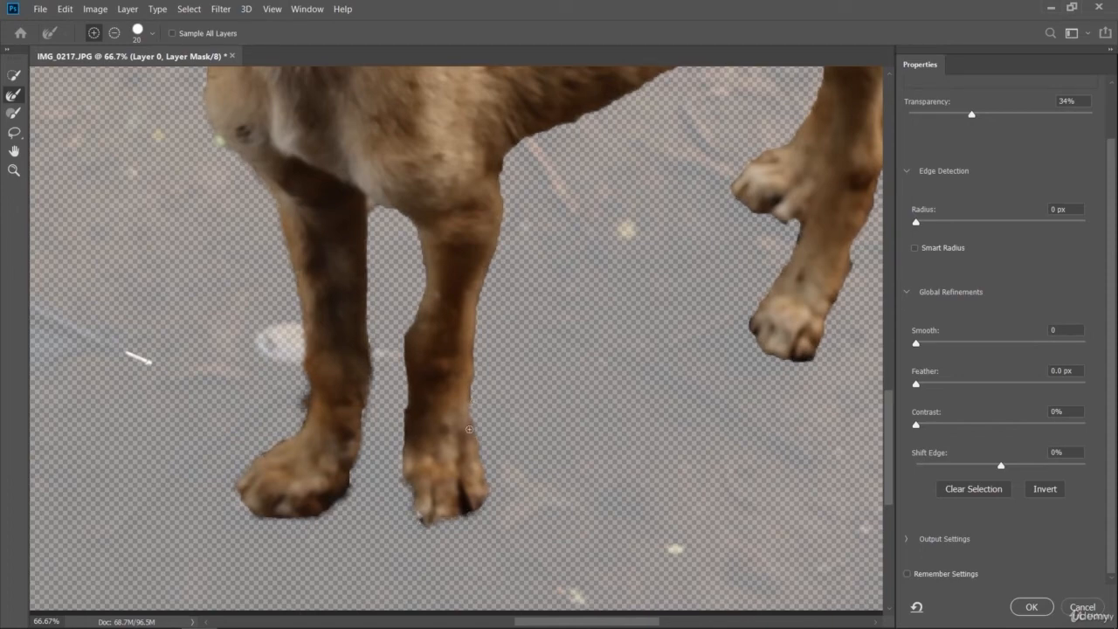
drag(427, 519, 469, 527)
mouse_move(749, 327)
mouse_down()
mouse_move(758, 345)
mouse_move(796, 360)
mouse_move(820, 349)
mouse_move(853, 248)
mouse_up()
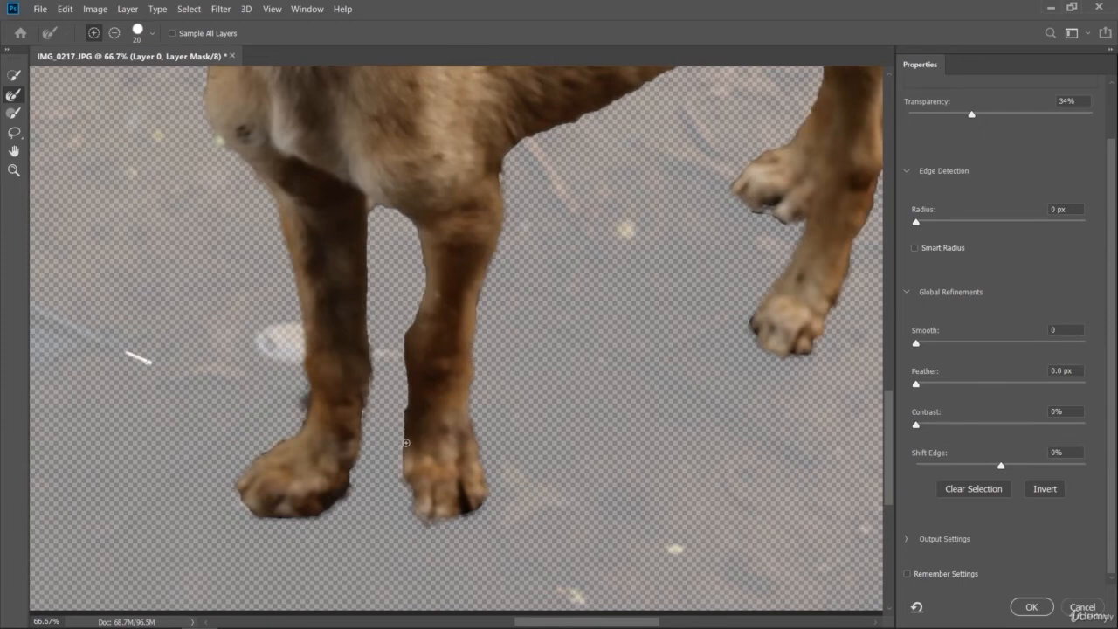
drag(406, 443, 421, 264)
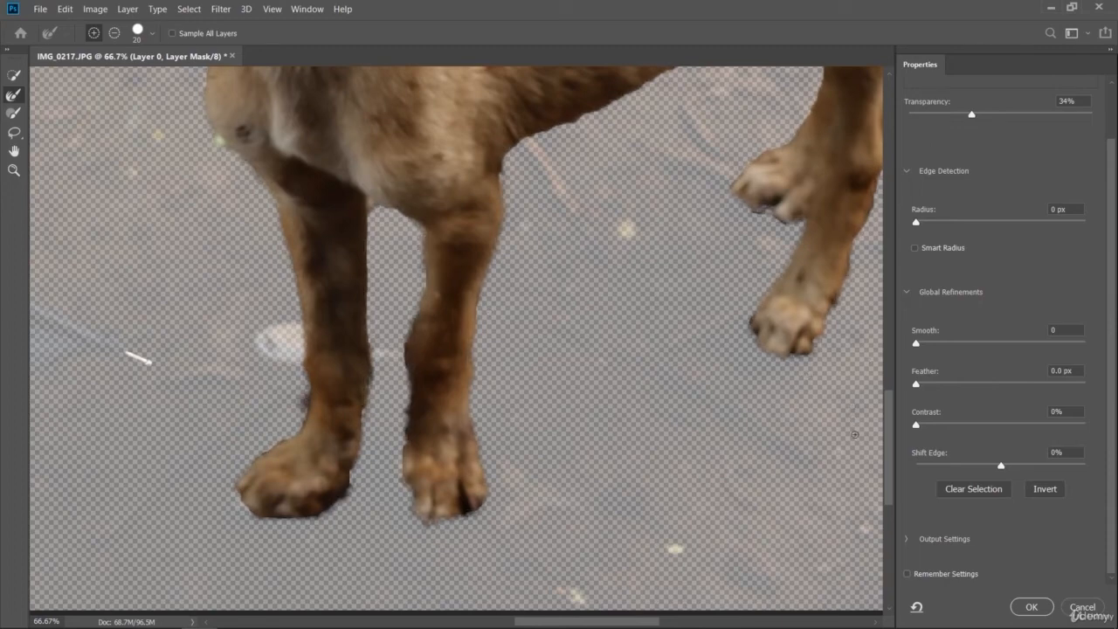
- Refine the mask edge down the back of the puppy's rump and upper hind leg
drag(890, 433, 889, 380)
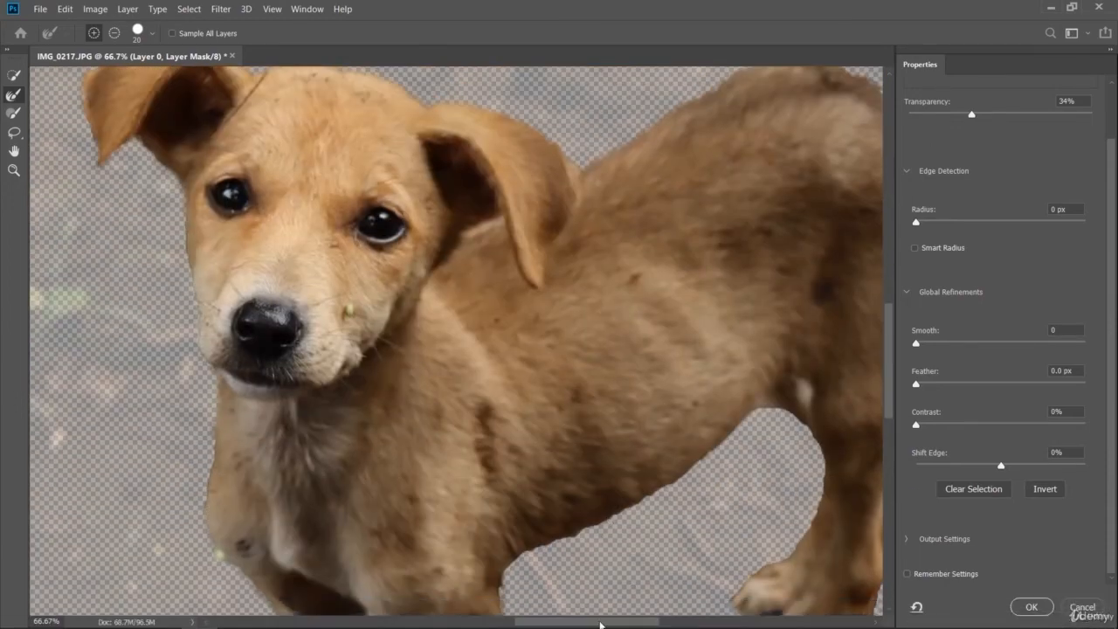
scroll(668, 390, right, 8)
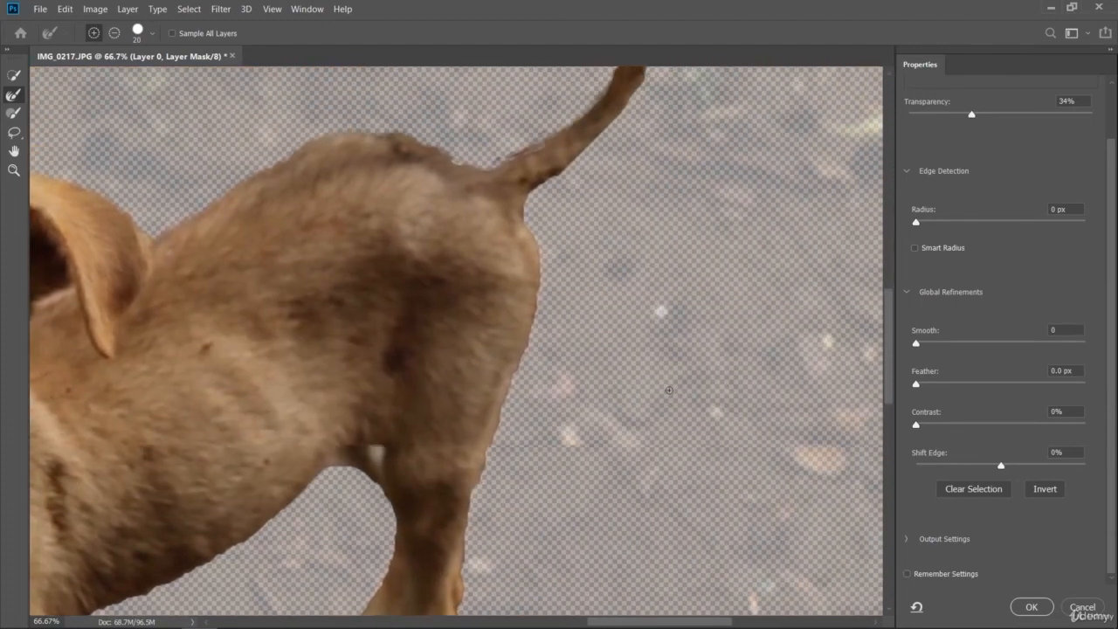
mouse_move(529, 229)
mouse_down()
mouse_move(540, 292)
mouse_move(514, 361)
mouse_up()
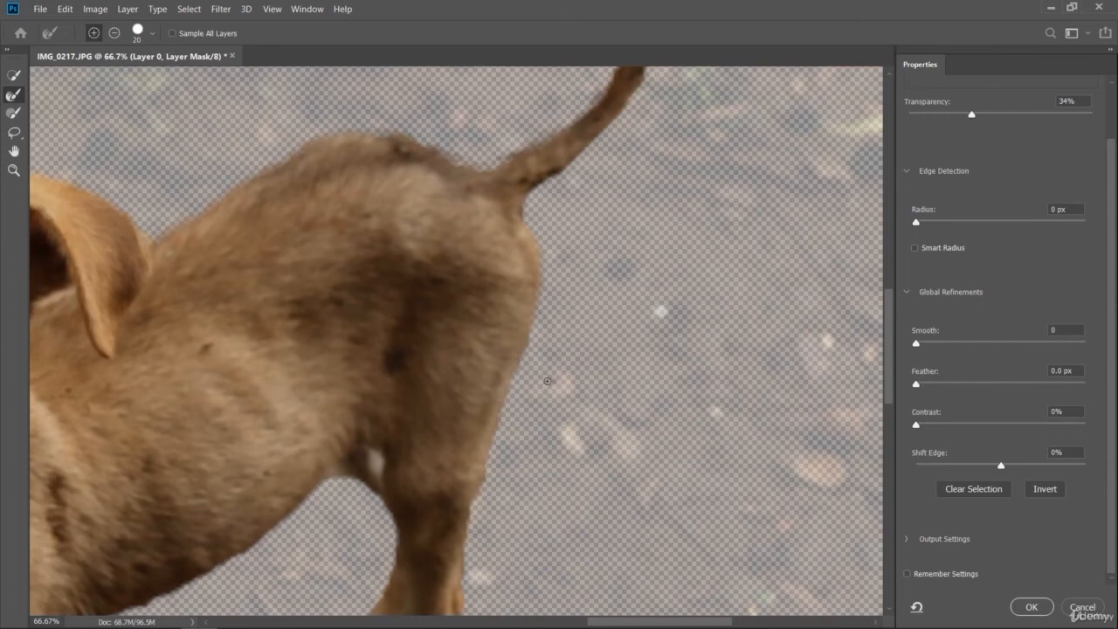
drag(484, 481, 508, 400)
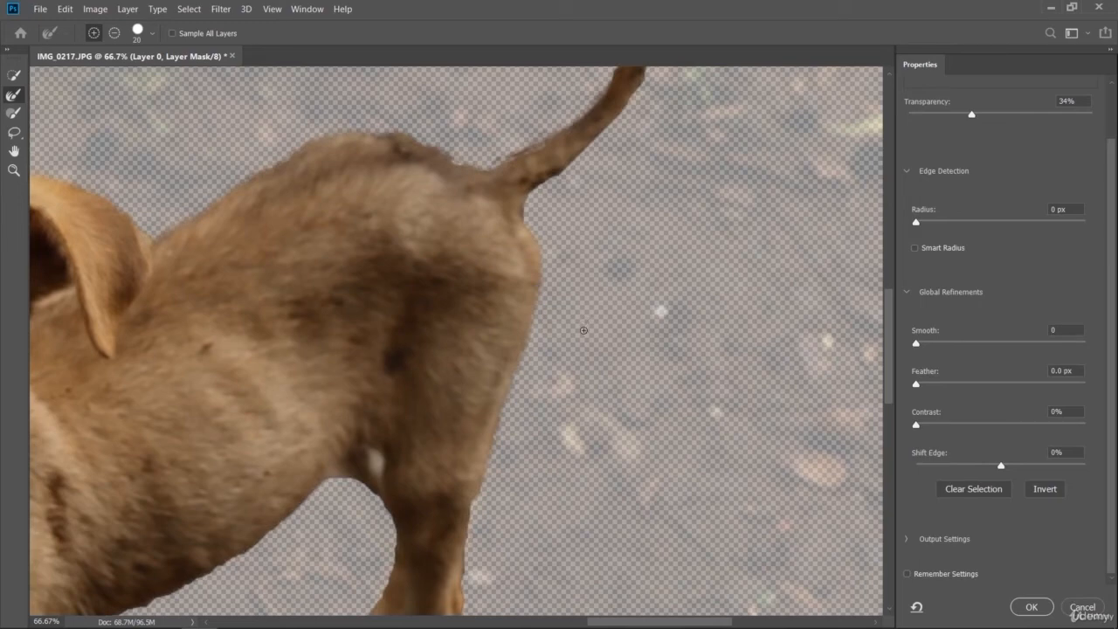
- Check the whole cut-out, apply the Select and Mask refinements, and move the puppy layer up and to the left
scroll(584, 330, down, 2)
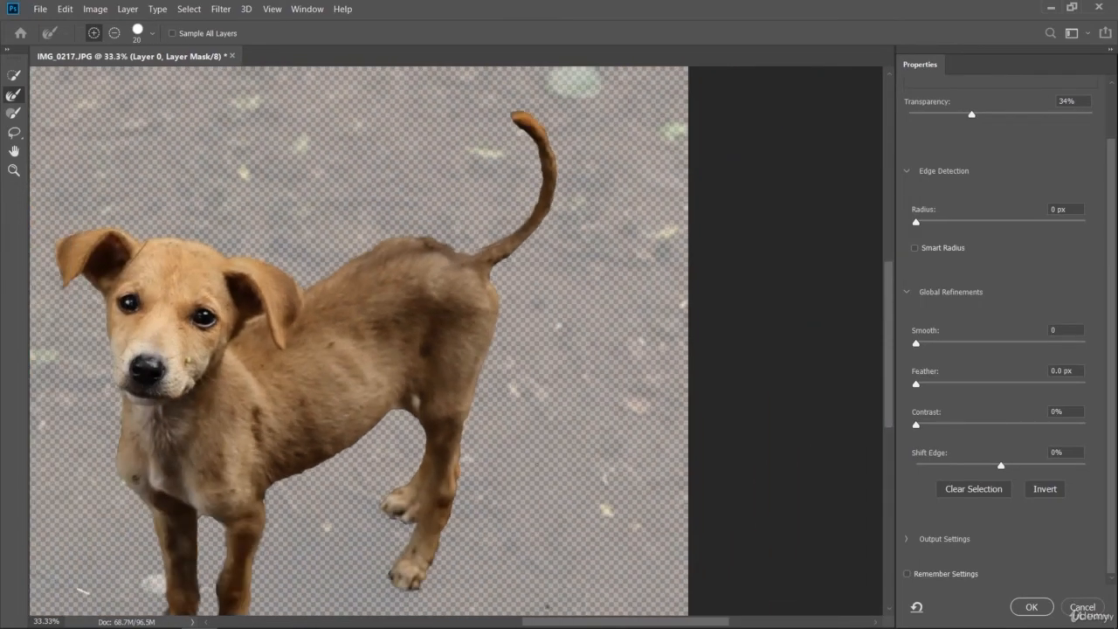
drag(553, 626, 510, 626)
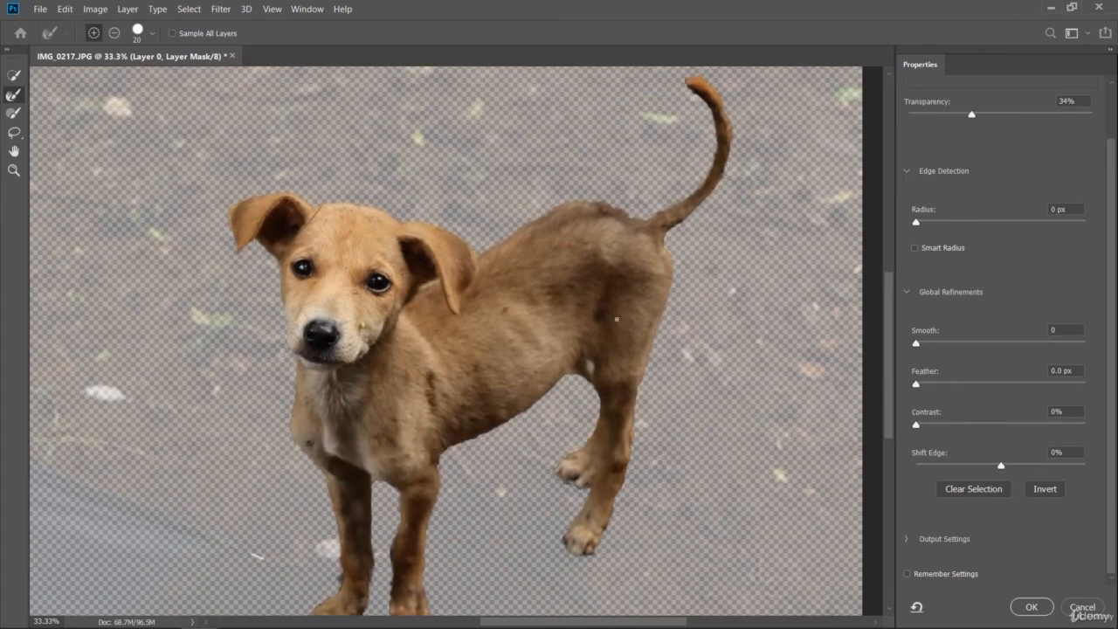
scroll(888, 308, down, 2)
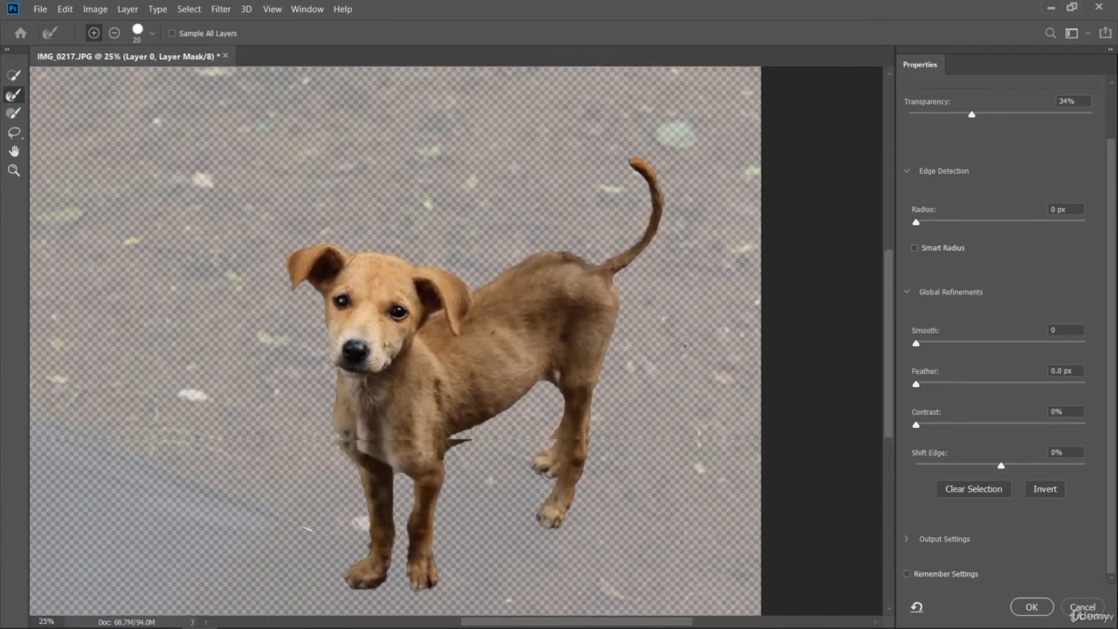
scroll(887, 374, down, 1)
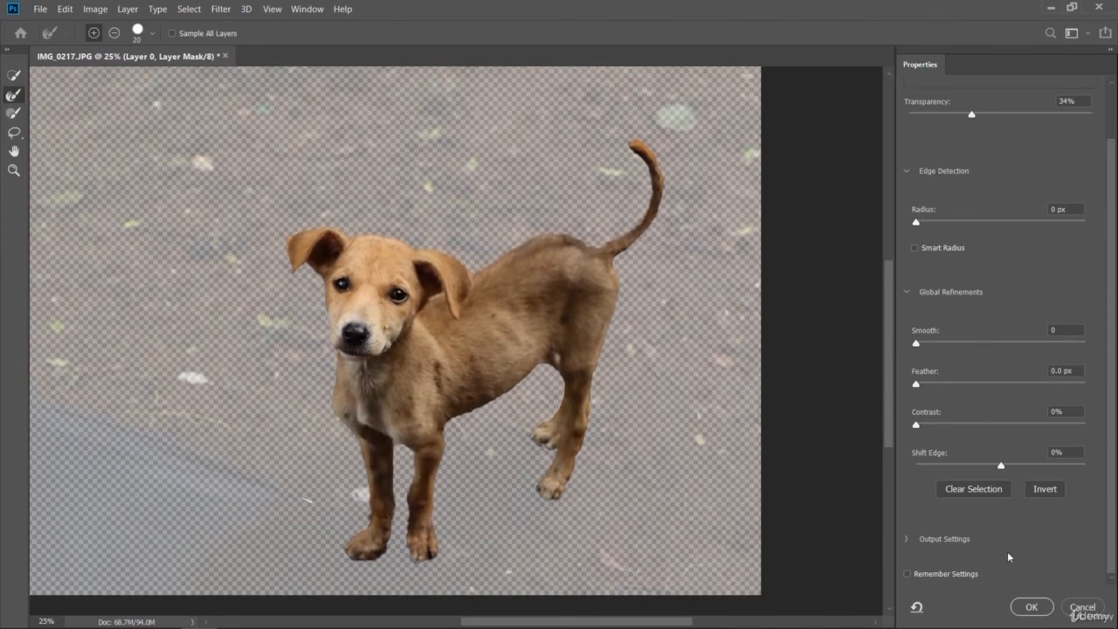
click(1032, 608)
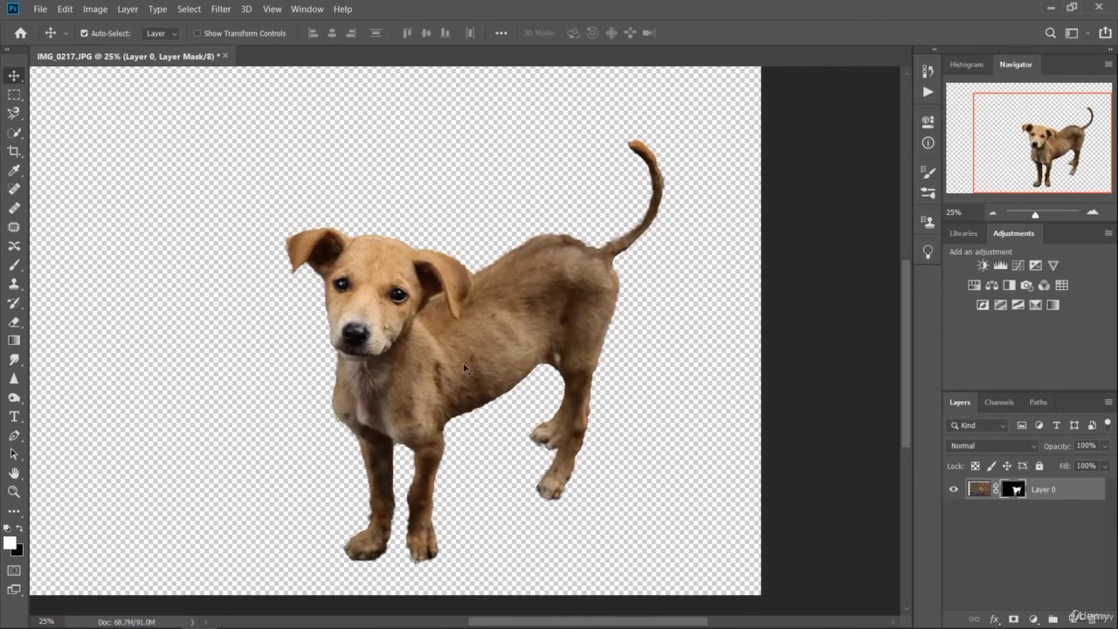
drag(464, 367, 314, 332)
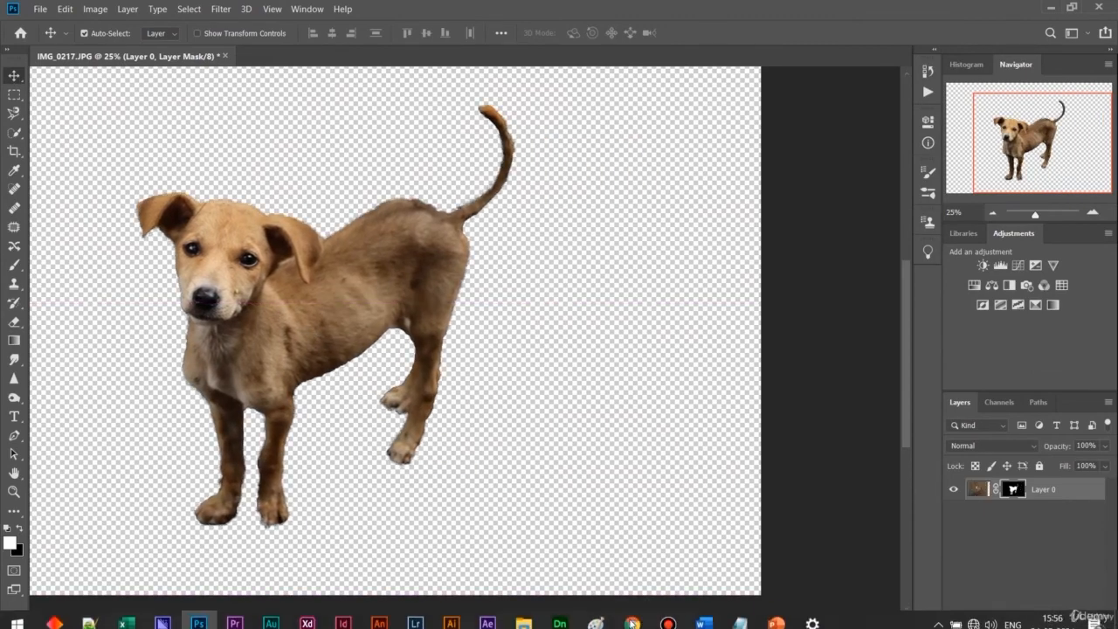
drag(629, 626, 594, 625)
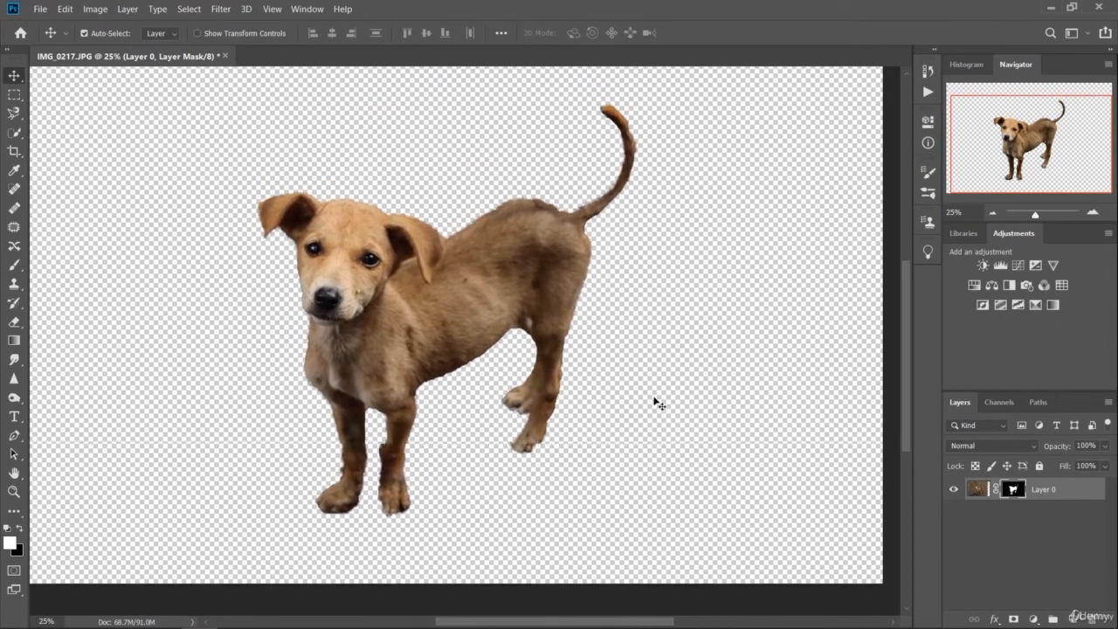
- Add a Solid Color fill layer in near-black (080202) and place it below the puppy layer
click(1054, 539)
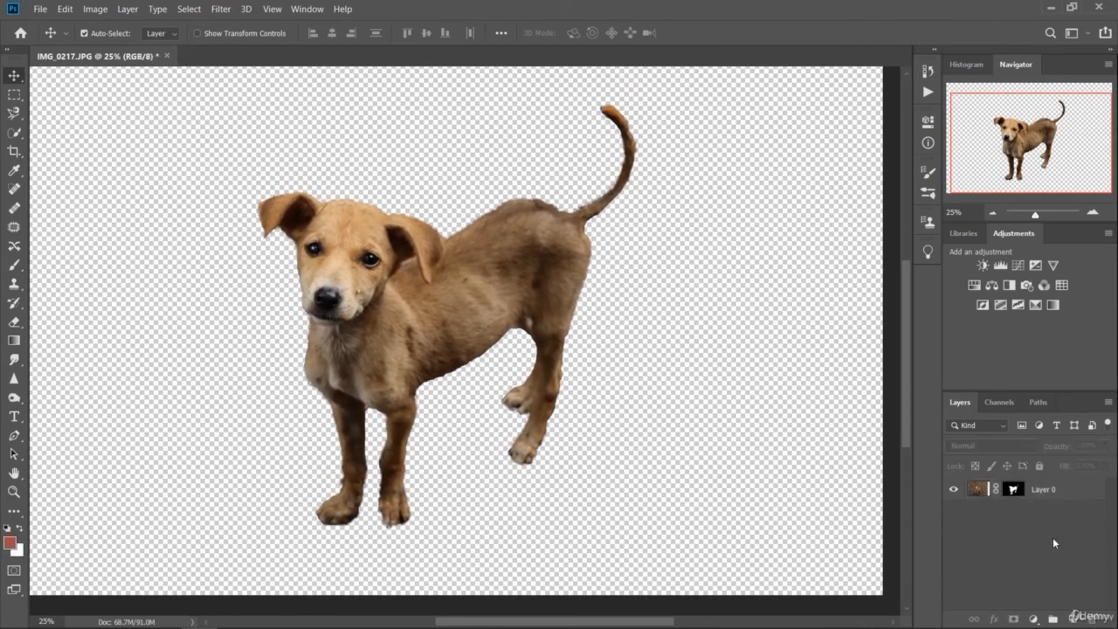
click(1035, 619)
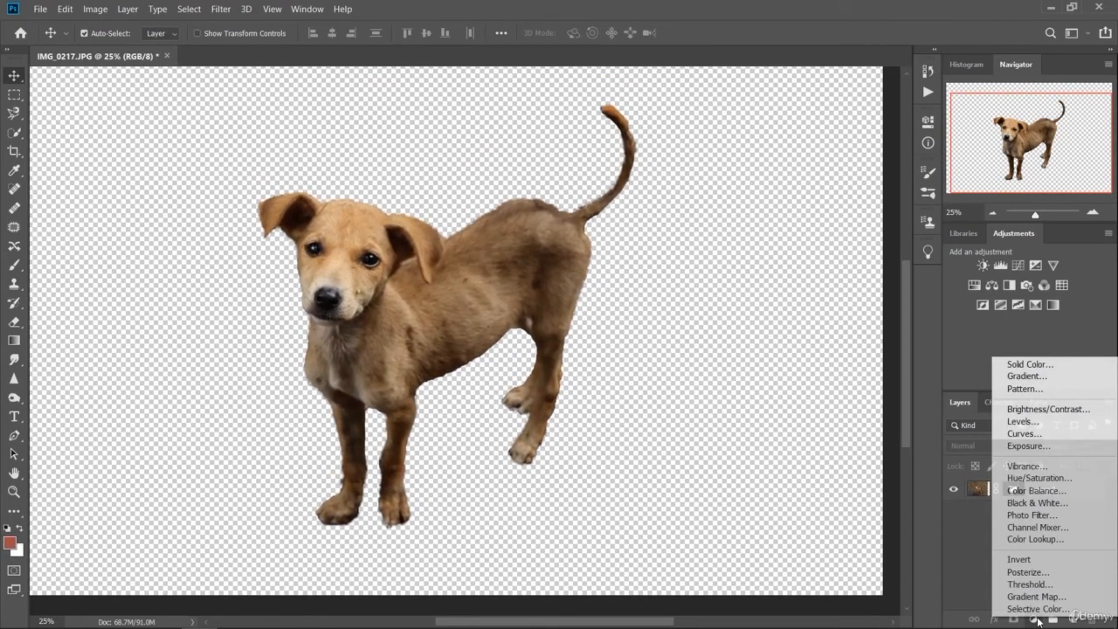
click(1040, 364)
click(816, 405)
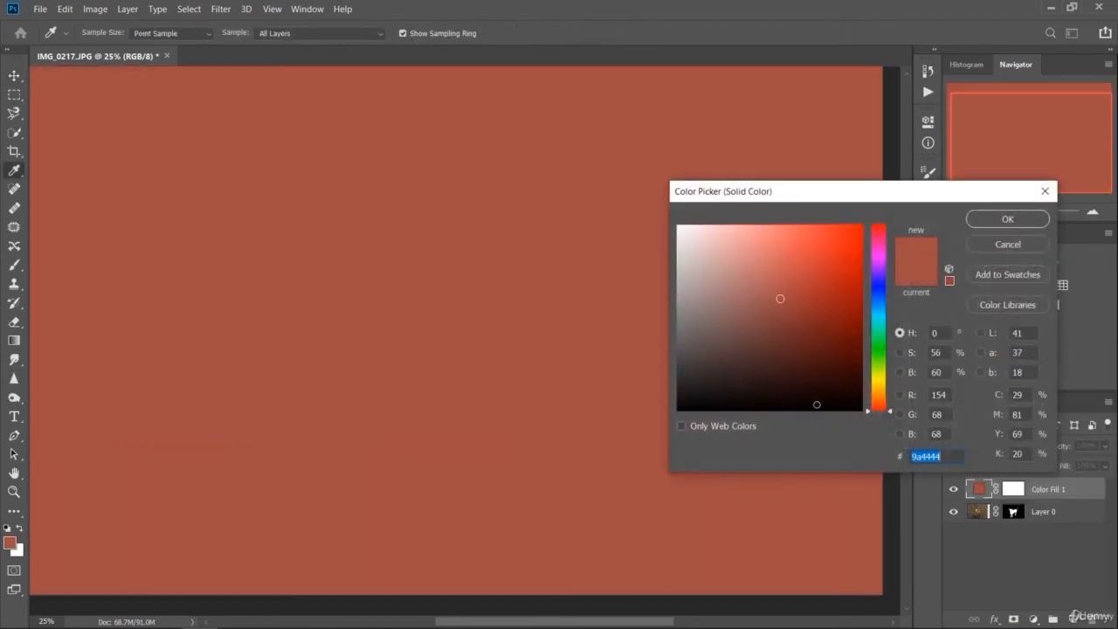
click(992, 221)
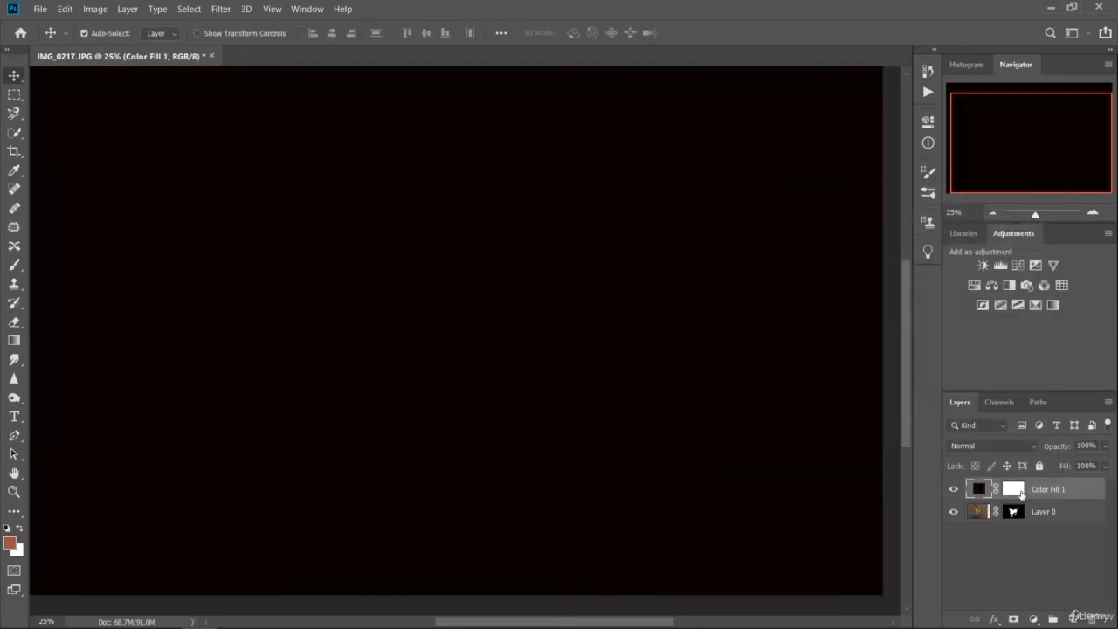
drag(1016, 509, 964, 519)
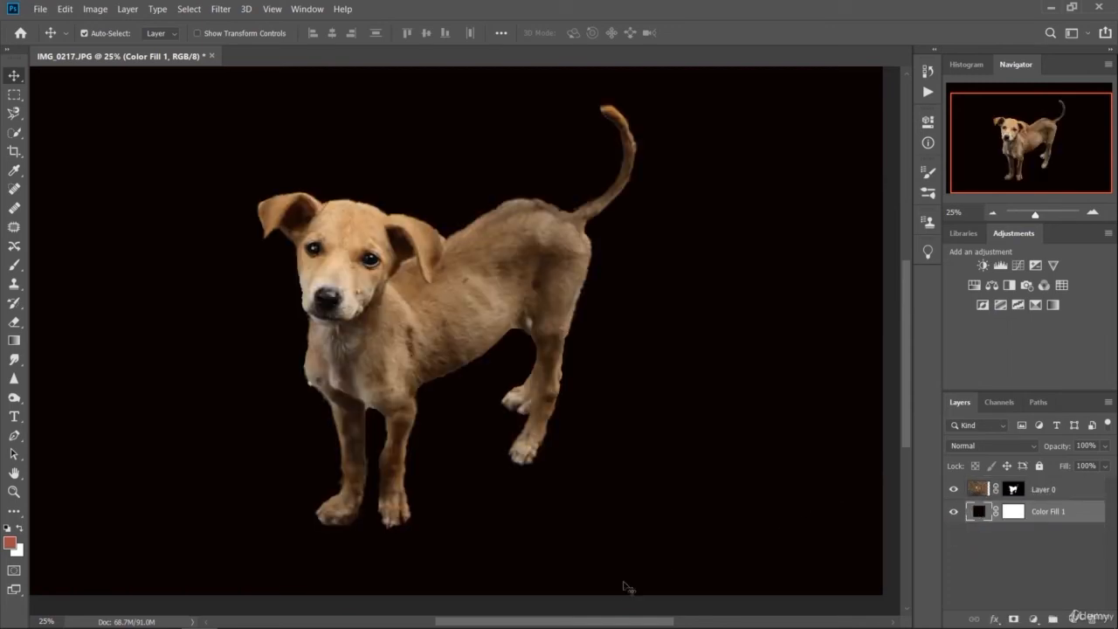
- Change the background fill layer's colour to off-white (f8f5f5)
drag(605, 626, 595, 623)
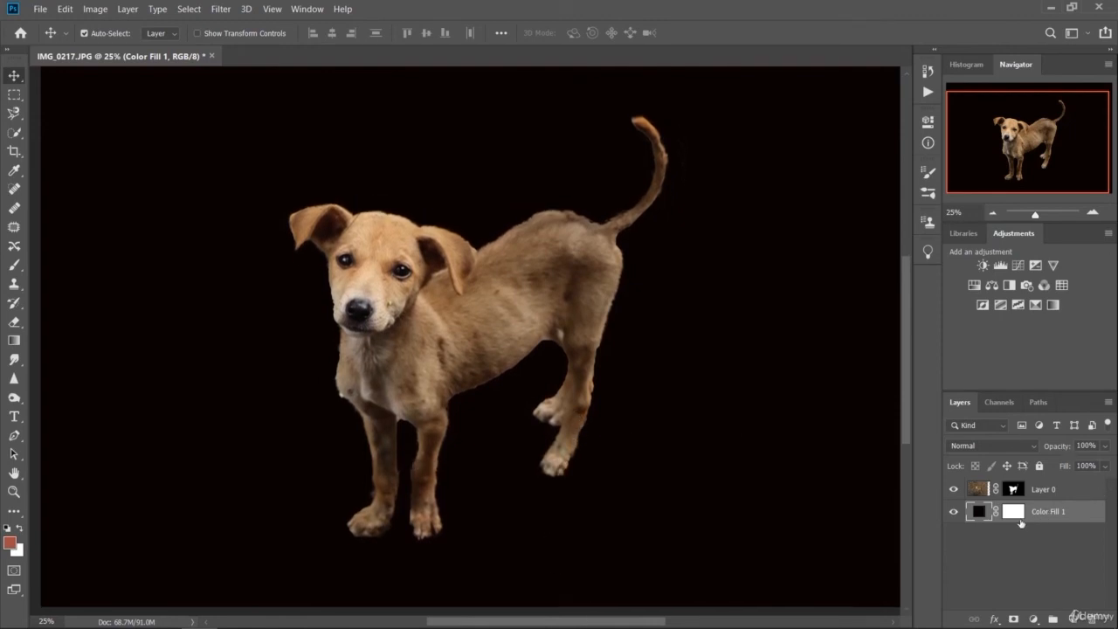
double_click(980, 515)
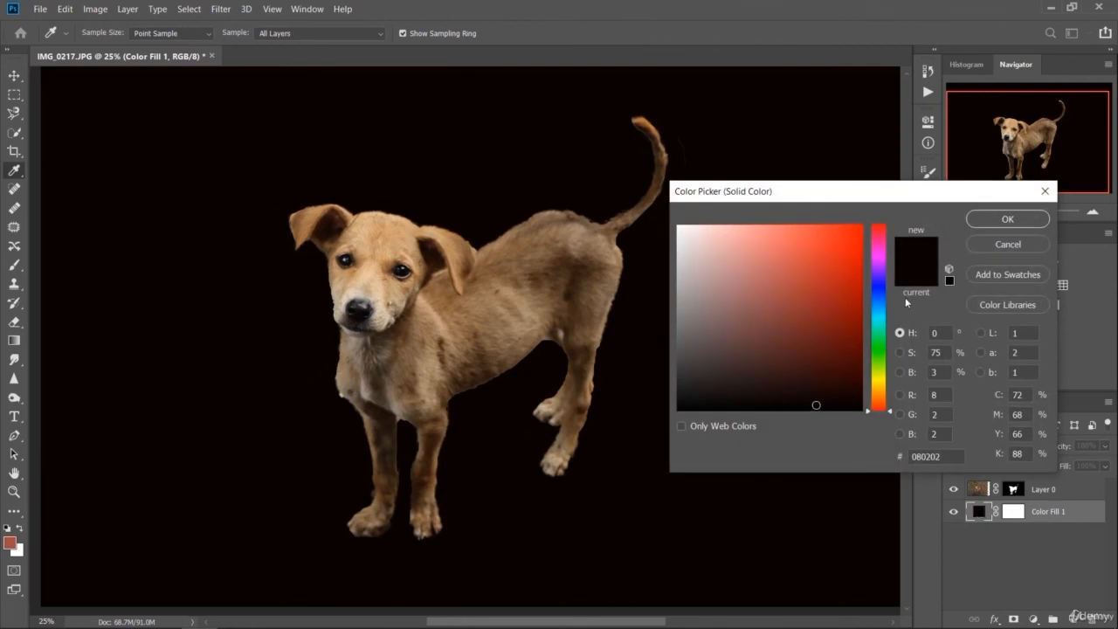
click(726, 322)
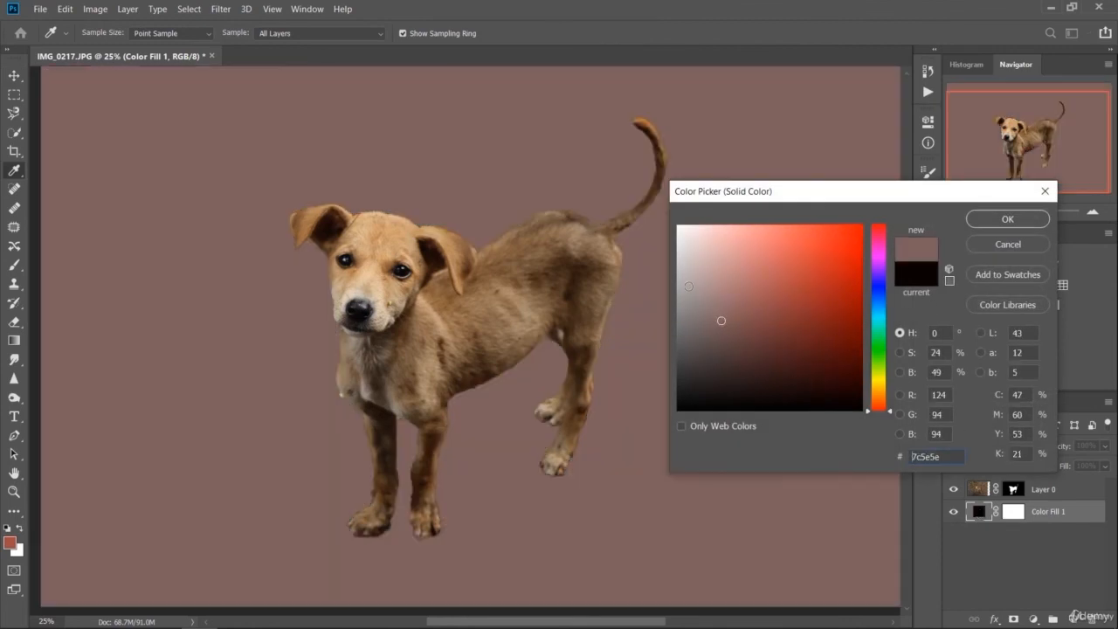
click(681, 230)
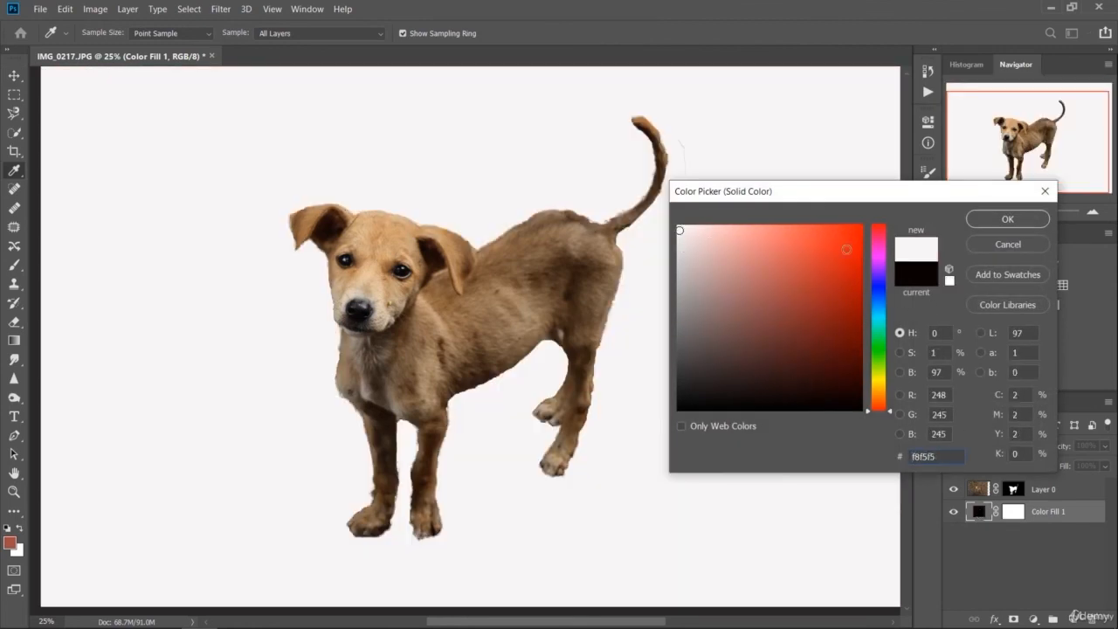
click(994, 221)
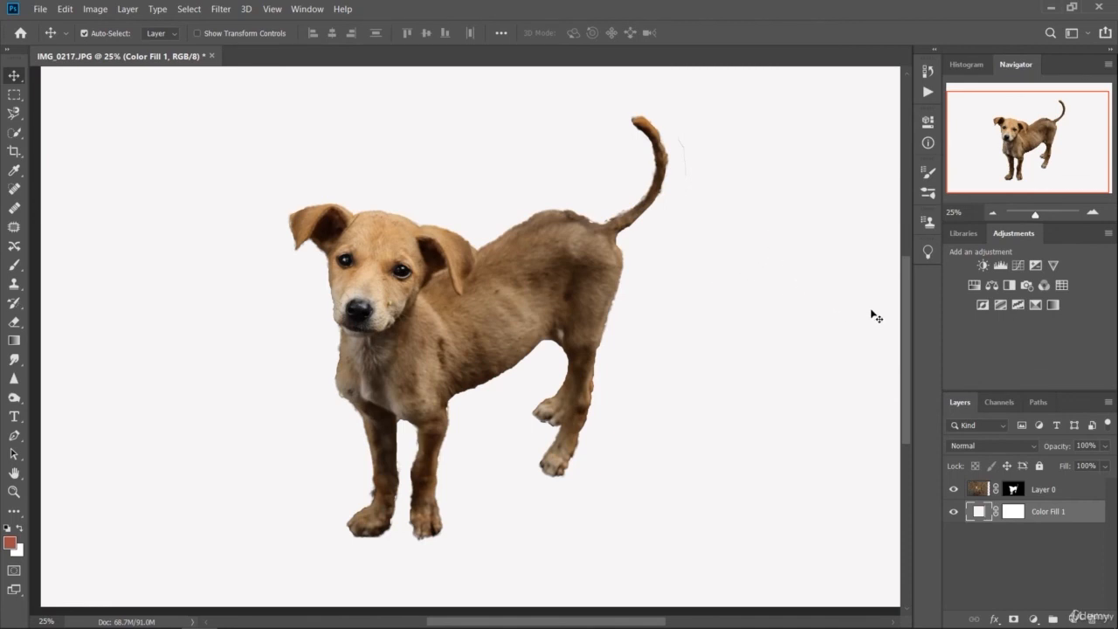
- Change the background fill layer's colour to a dark orange-brown (96601b) with a hue of 34°
double_click(983, 517)
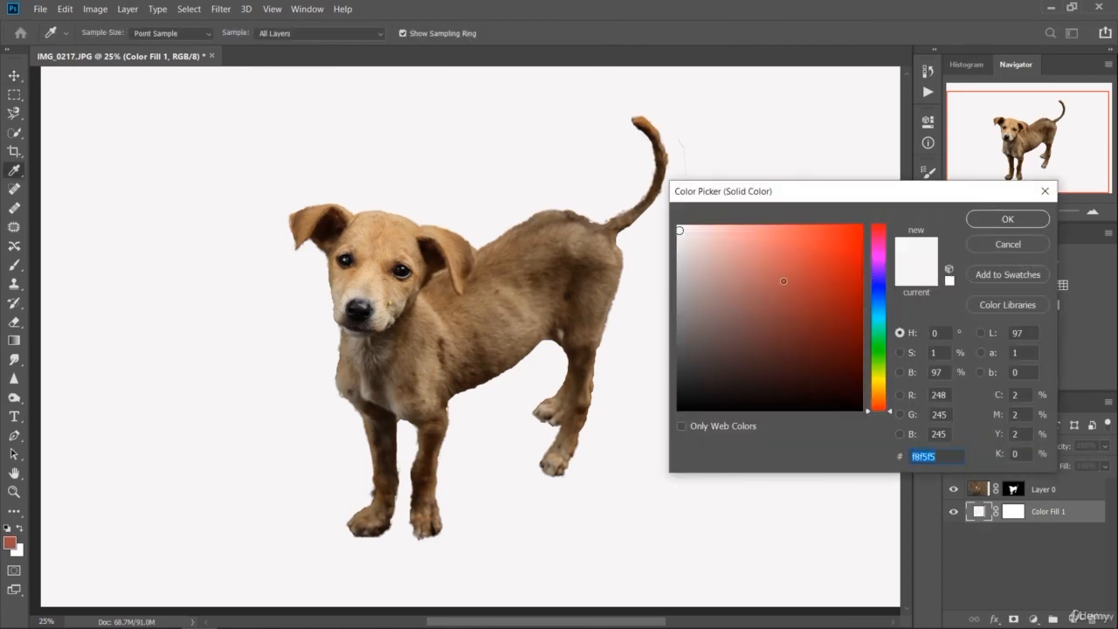
click(801, 288)
click(830, 301)
drag(881, 353, 884, 394)
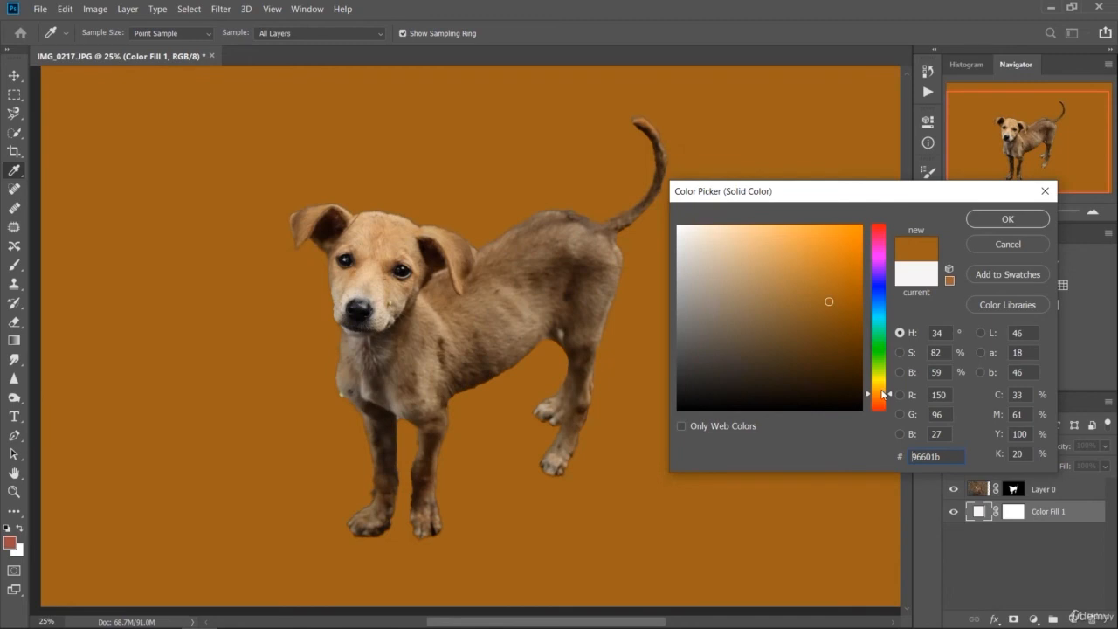
click(1006, 219)
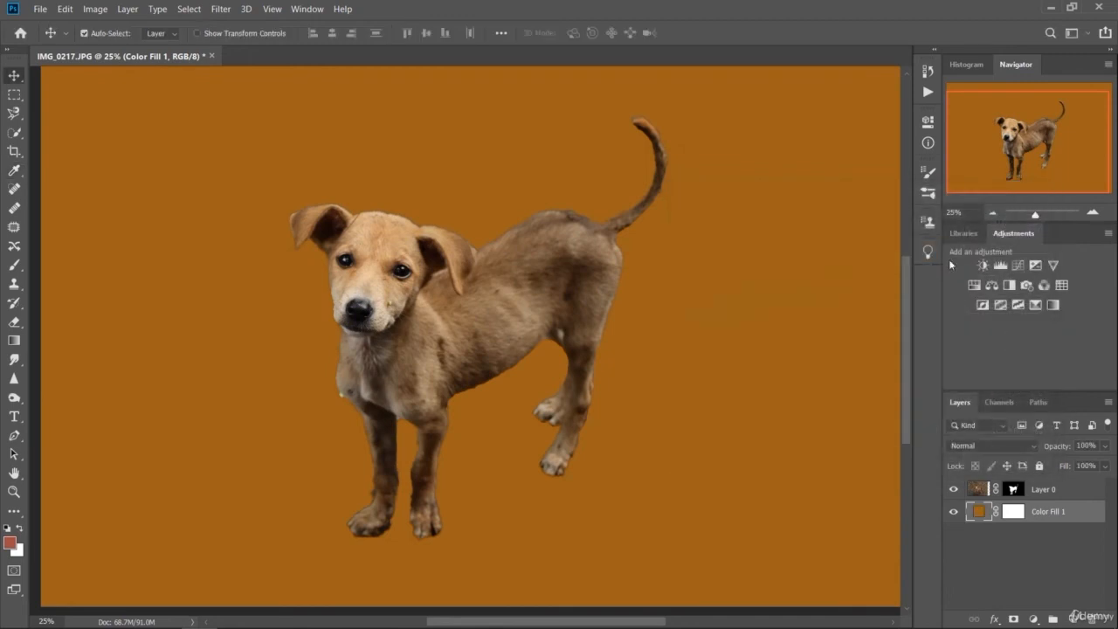
- Lighten the background fill layer to a soft light orange, keeping the hue at 34°
double_click(985, 514)
drag(806, 260, 773, 242)
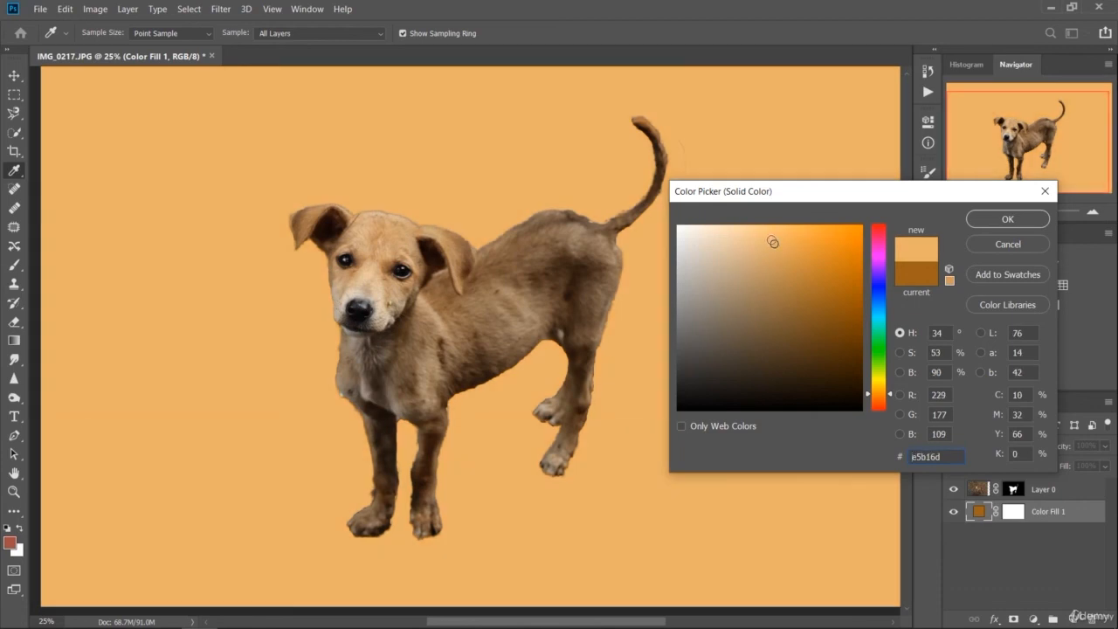
click(1009, 219)
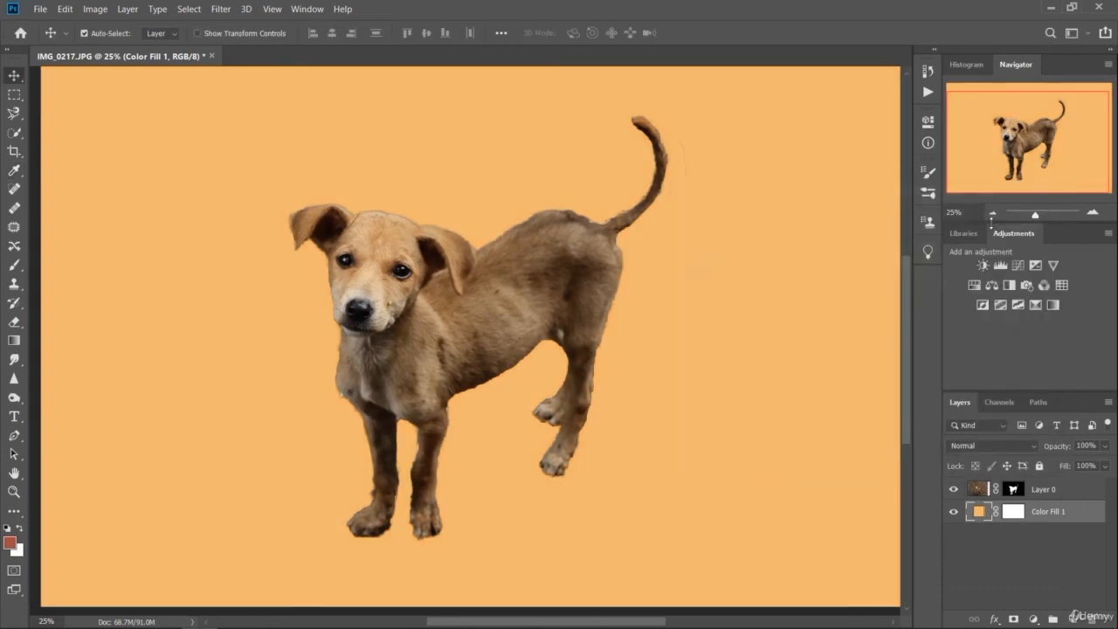